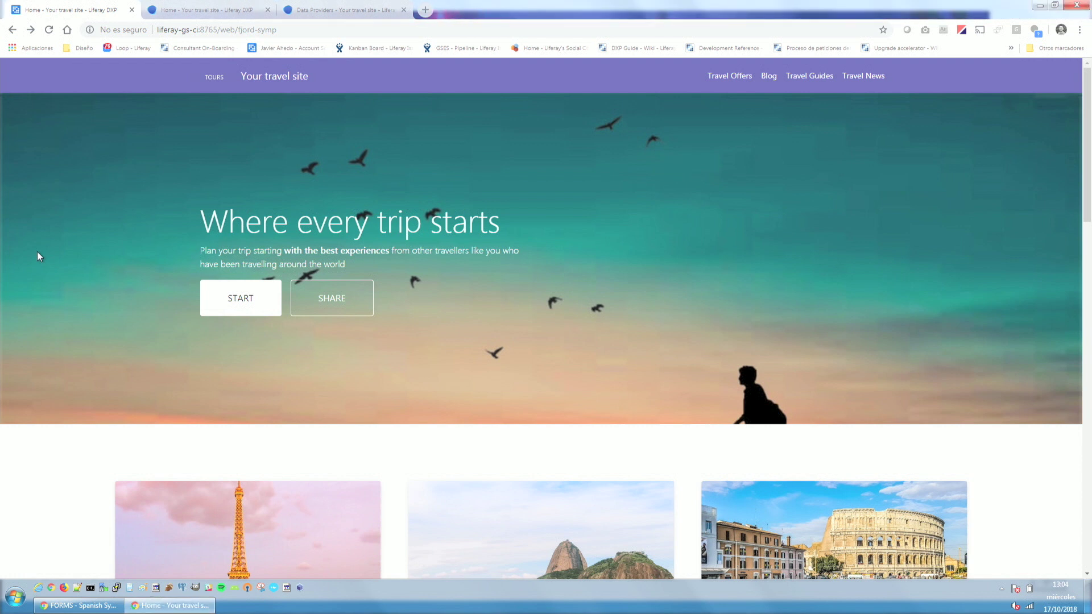
{"action": "scroll", "coordinate": [36, 251], "scroll_direction": "down", "scroll_amount": 7}
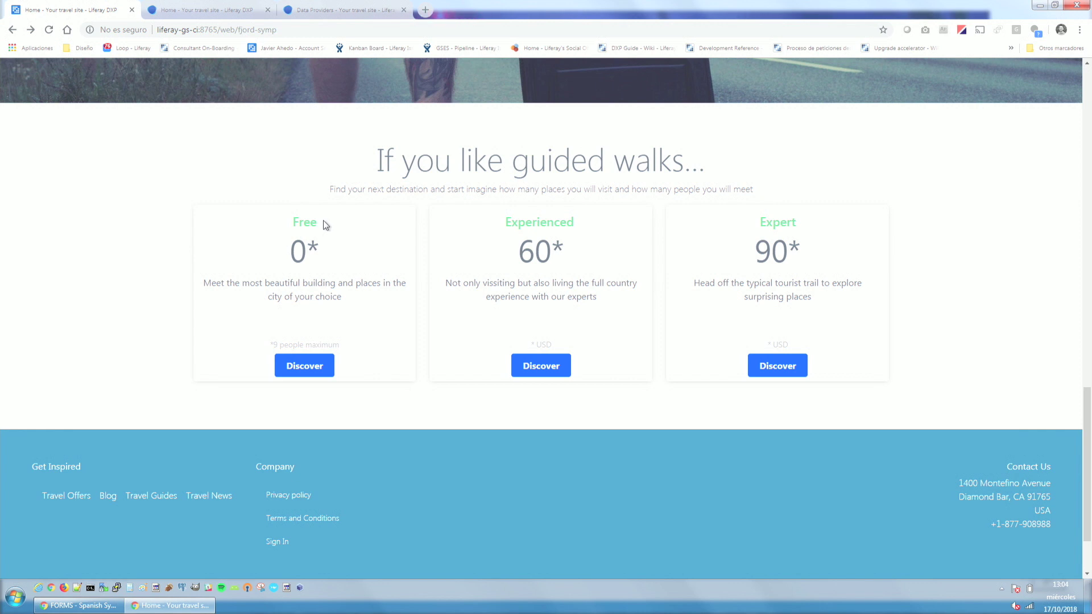
Look at the Free guided tour form, then return home and open the Sign In page.
{"action": "left_click", "coordinate": [288, 365]}
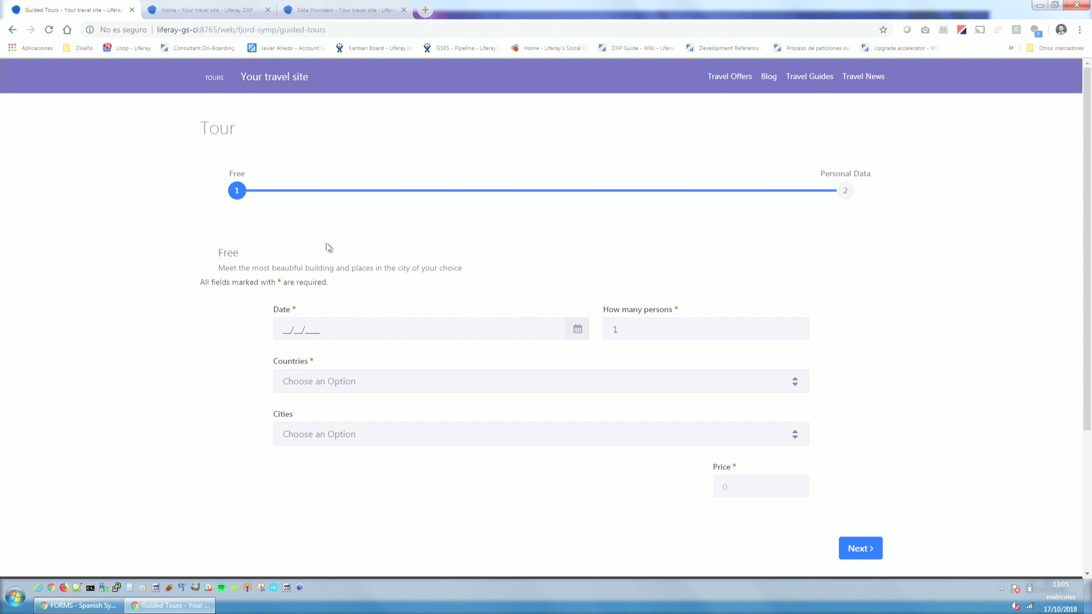
{"action": "left_click", "coordinate": [8, 33]}
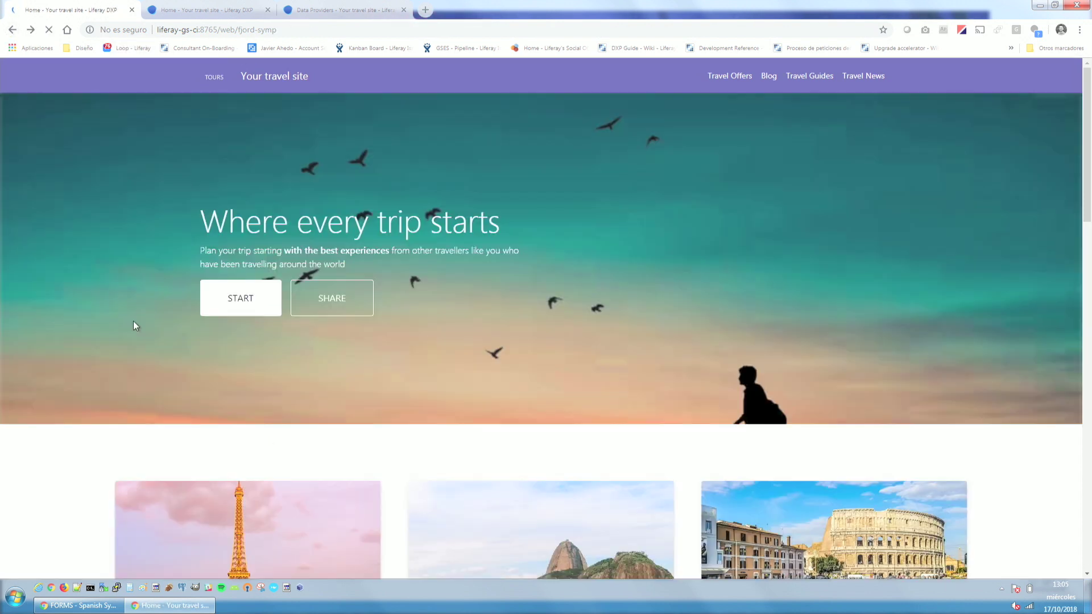
{"action": "scroll", "coordinate": [133, 323], "scroll_direction": "down", "scroll_amount": 20}
{"action": "scroll", "coordinate": [268, 562], "scroll_direction": "down", "scroll_amount": 3}
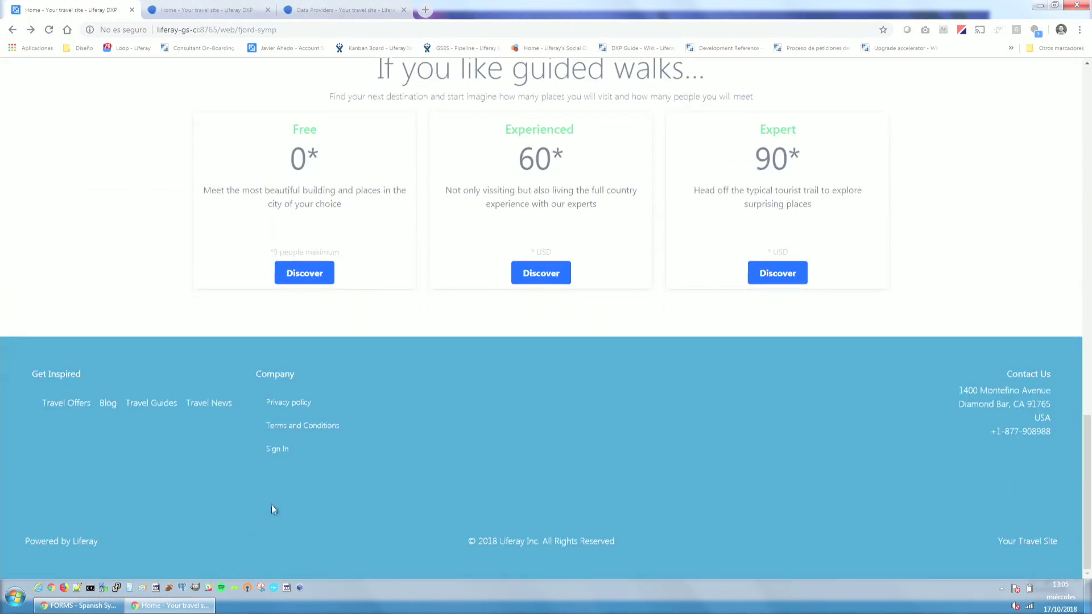
{"action": "left_click", "coordinate": [273, 451]}
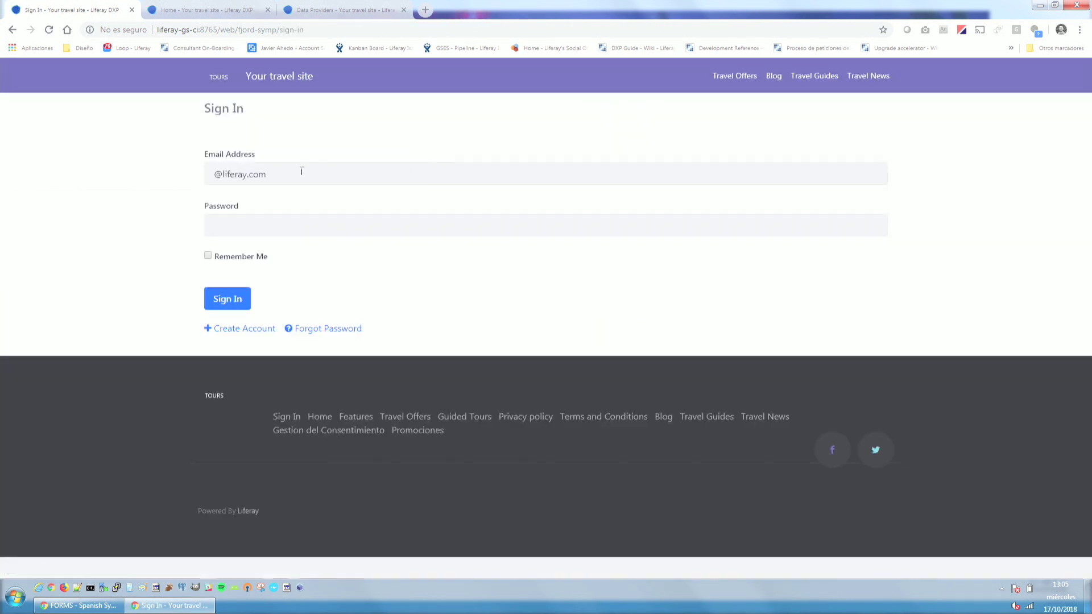
Sign in with the test account's email address and password, correcting the email first.
{"action": "left_click", "coordinate": [215, 176]}
{"action": "type", "text": "testqtest"}
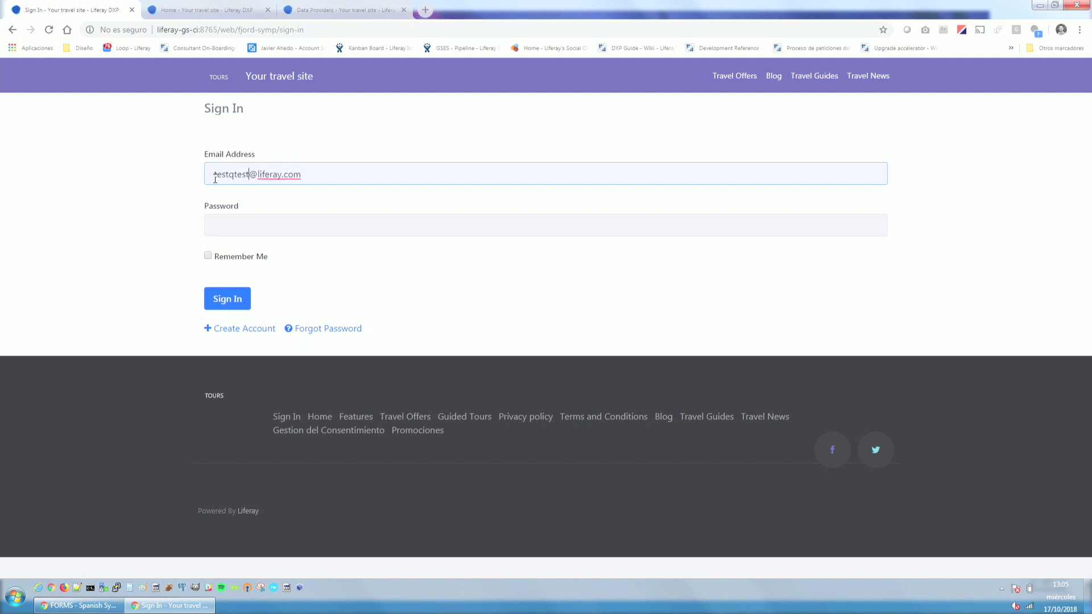
{"action": "key", "text": "Tab"}
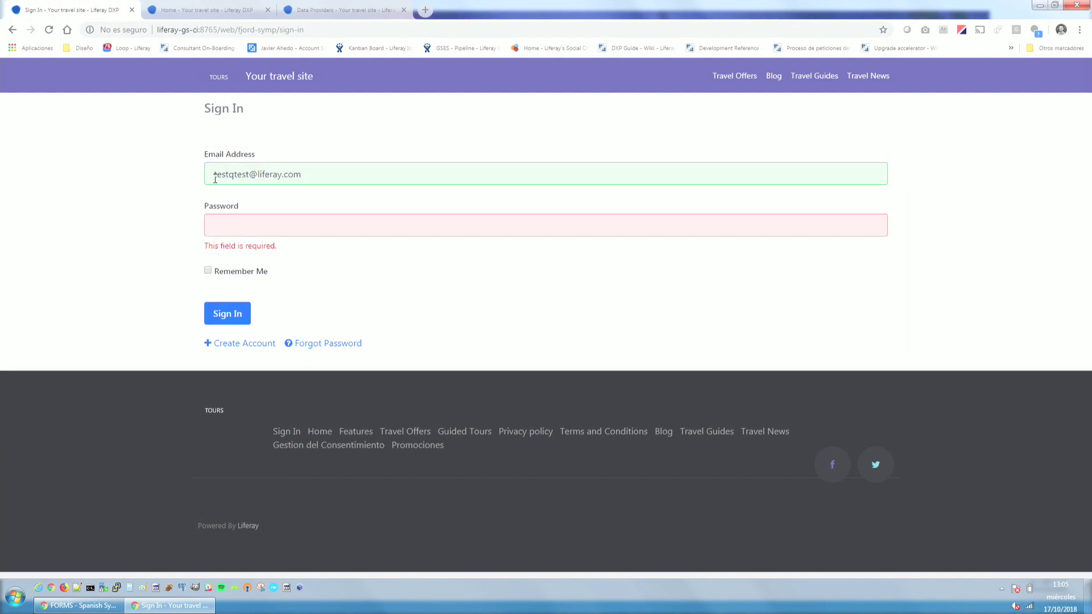
{"action": "left_click", "coordinate": [247, 173]}
{"action": "key", "text": "BackSpace"}
{"action": "key", "text": "BackSpace"}
{"action": "key", "text": "BackSpace"}
{"action": "key", "text": "BackSpace"}
{"action": "key", "text": "BackSpace"}
{"action": "type", "text": "test"}
{"action": "key", "text": "Return"}
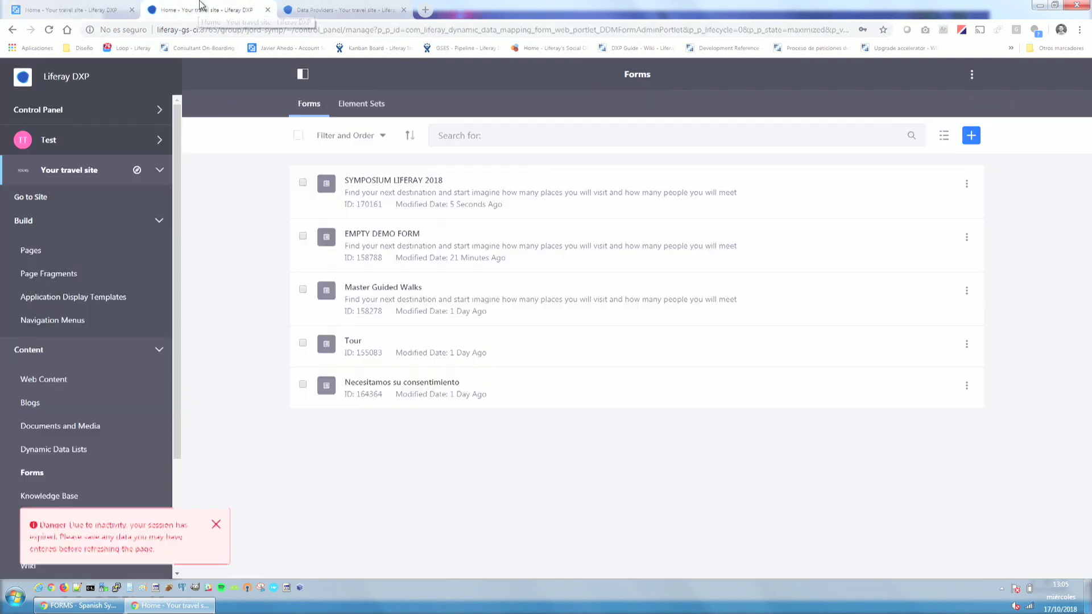
In the Forms tab, reach Content > Forms from the Product Menu and open SYMPOSIUM LIFERAY 2018.
{"action": "left_click", "coordinate": [200, 5]}
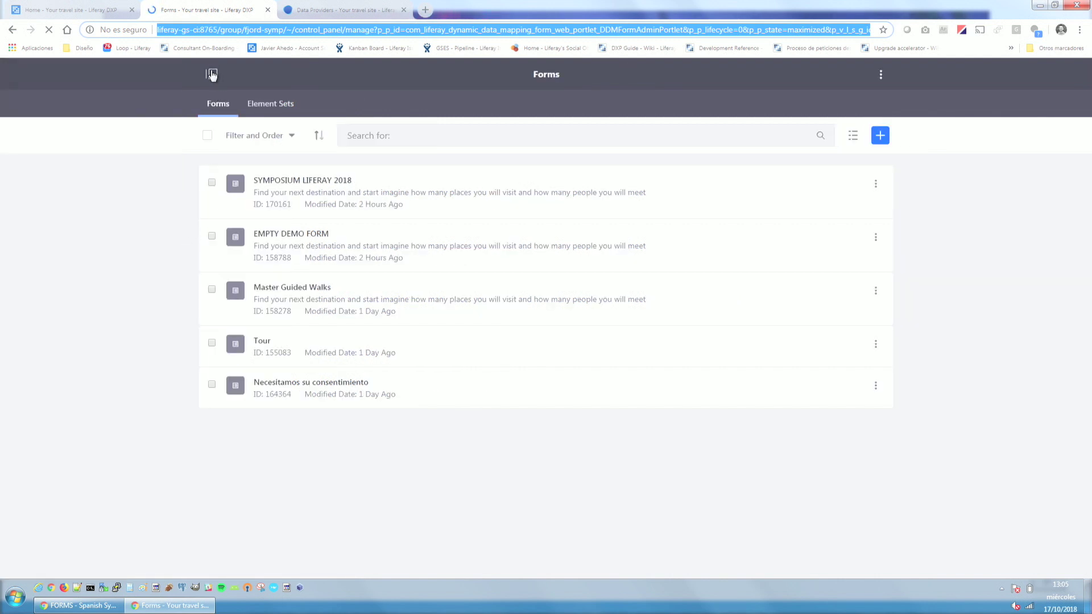
{"action": "left_click", "coordinate": [212, 74]}
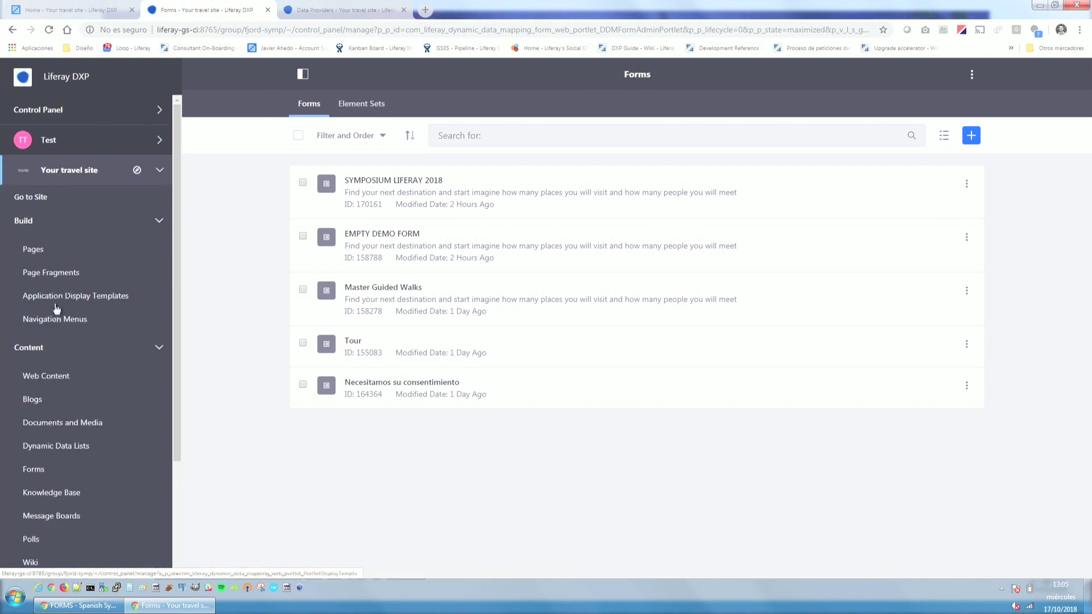
{"action": "left_click", "coordinate": [34, 224]}
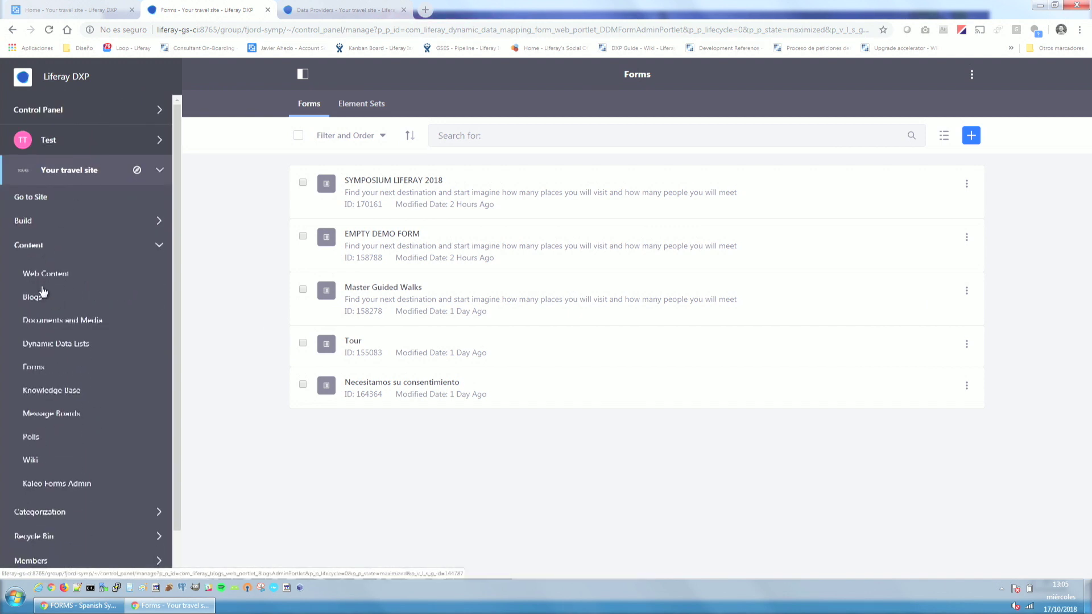
{"action": "left_click", "coordinate": [41, 245]}
{"action": "left_click", "coordinate": [47, 252]}
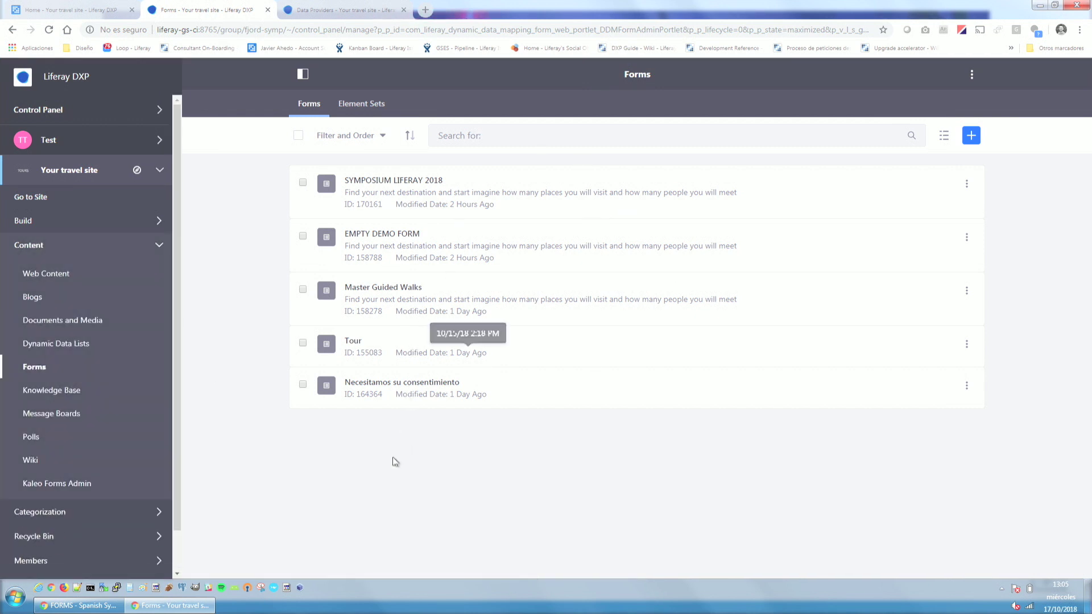
{"action": "left_click", "coordinate": [400, 181]}
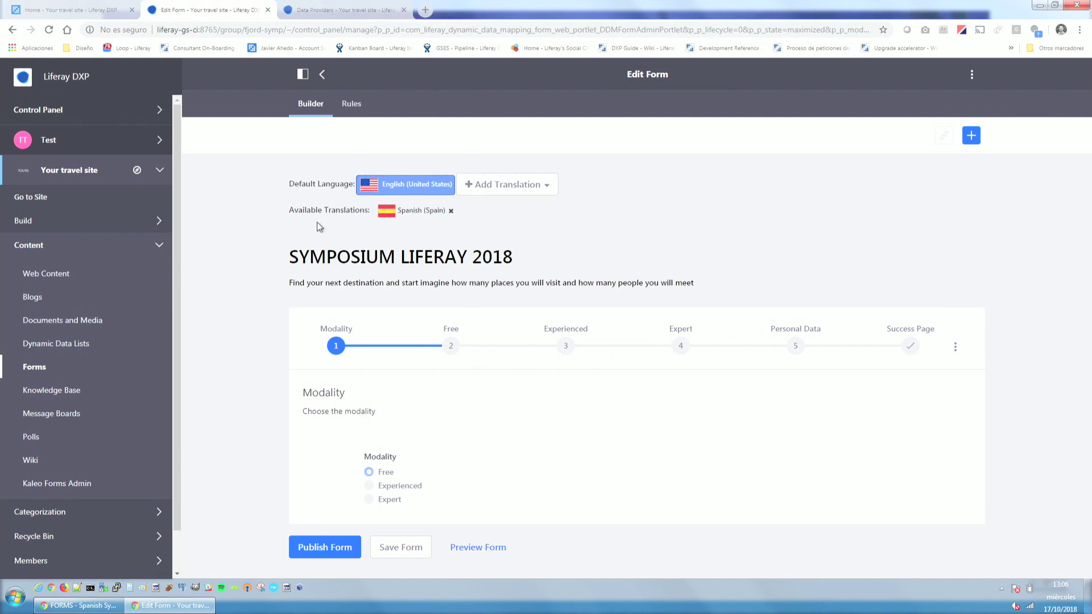
Toggle the form between Spanish (Spain) and English (United States), then show its Rules.
{"action": "left_click", "coordinate": [403, 215]}
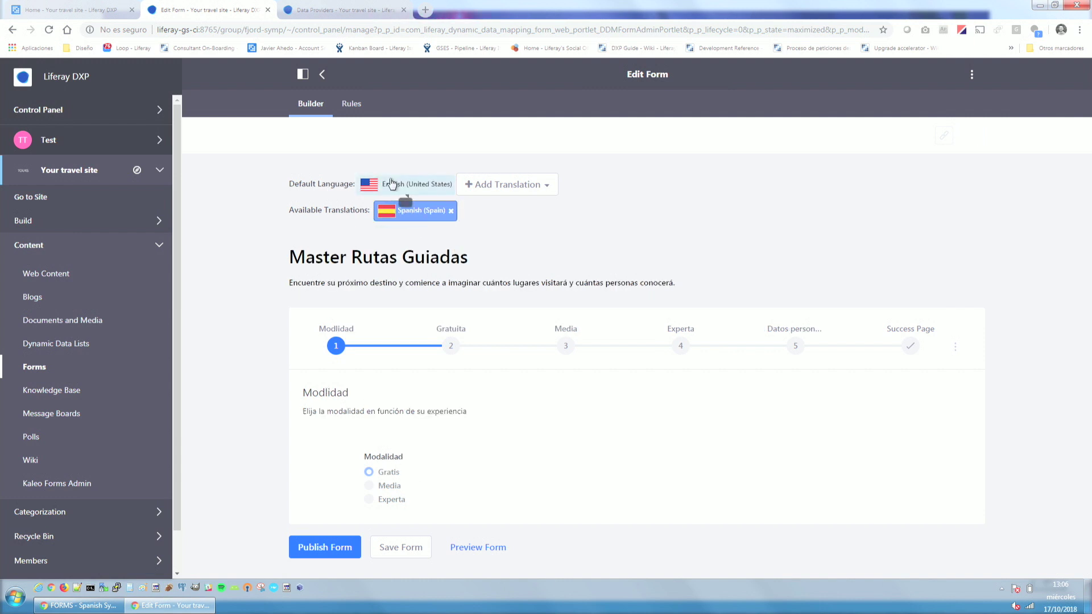
{"action": "left_click", "coordinate": [416, 185]}
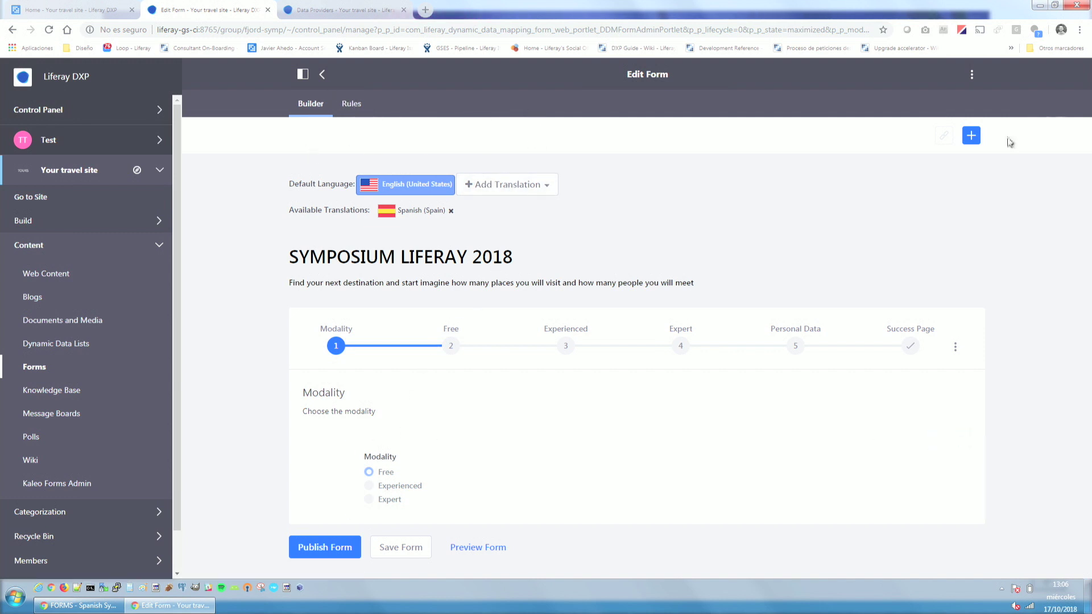
{"action": "left_click", "coordinate": [348, 105]}
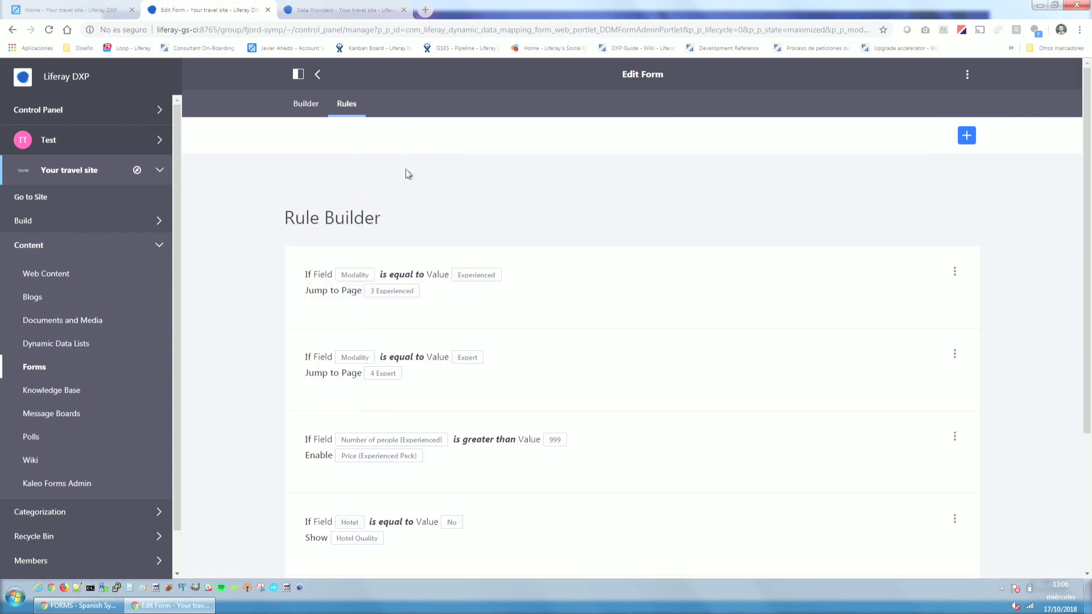
Return to the rules list and start a new rule, hiding the administration menu.
{"action": "left_click", "coordinate": [298, 106]}
{"action": "left_click", "coordinate": [351, 106]}
{"action": "scroll", "coordinate": [576, 307], "scroll_direction": "down", "scroll_amount": 3}
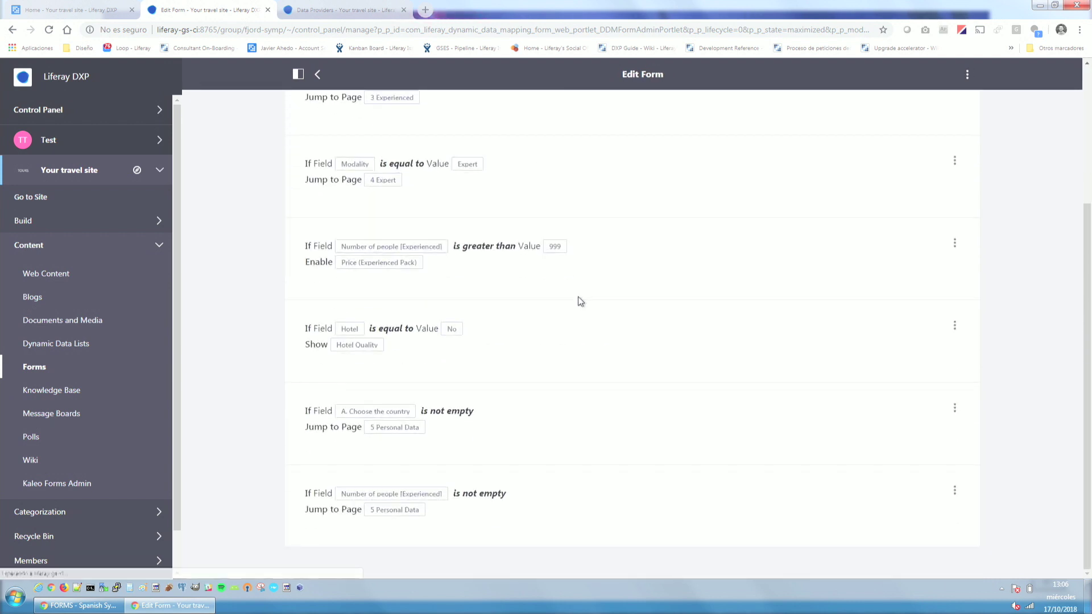
{"action": "scroll", "coordinate": [578, 304], "scroll_direction": "up", "scroll_amount": 3}
{"action": "left_click", "coordinate": [967, 136]}
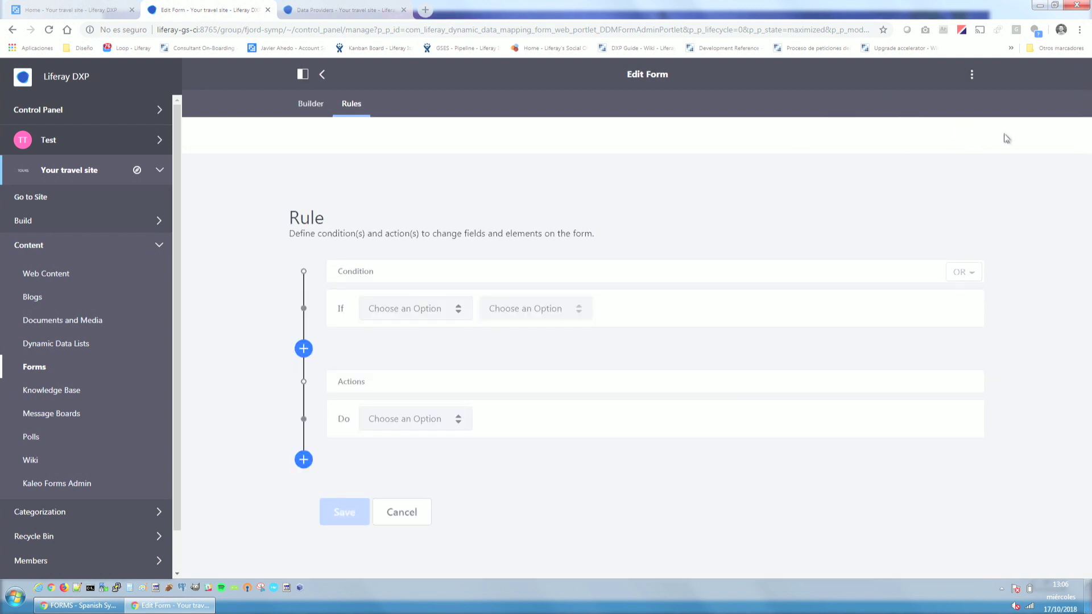
{"action": "left_click", "coordinate": [302, 74]}
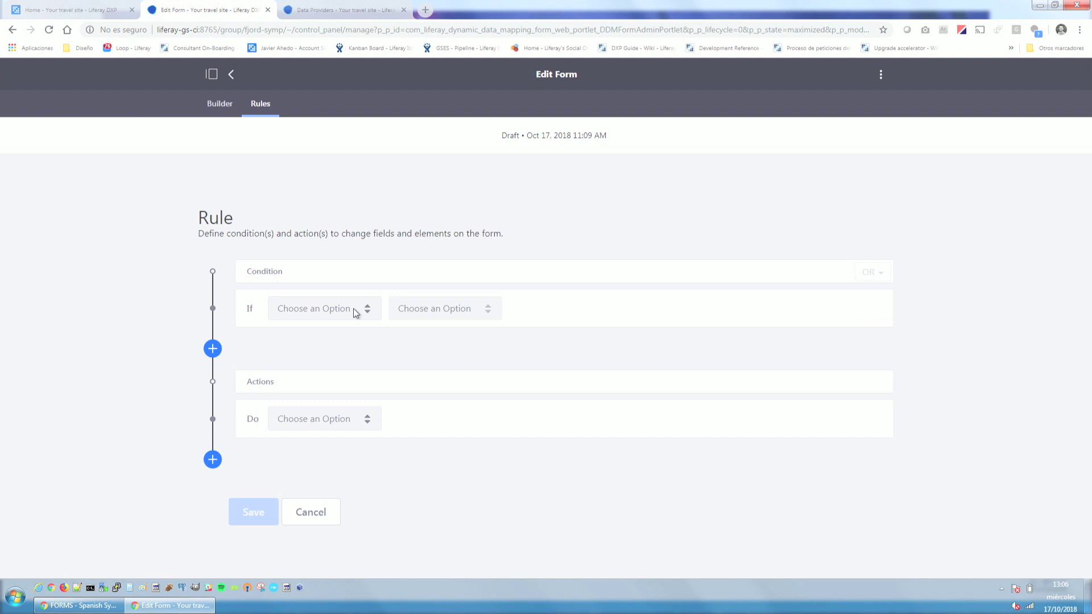
Set the rule's condition so Modality equals the value Free.
{"action": "left_click", "coordinate": [356, 313]}
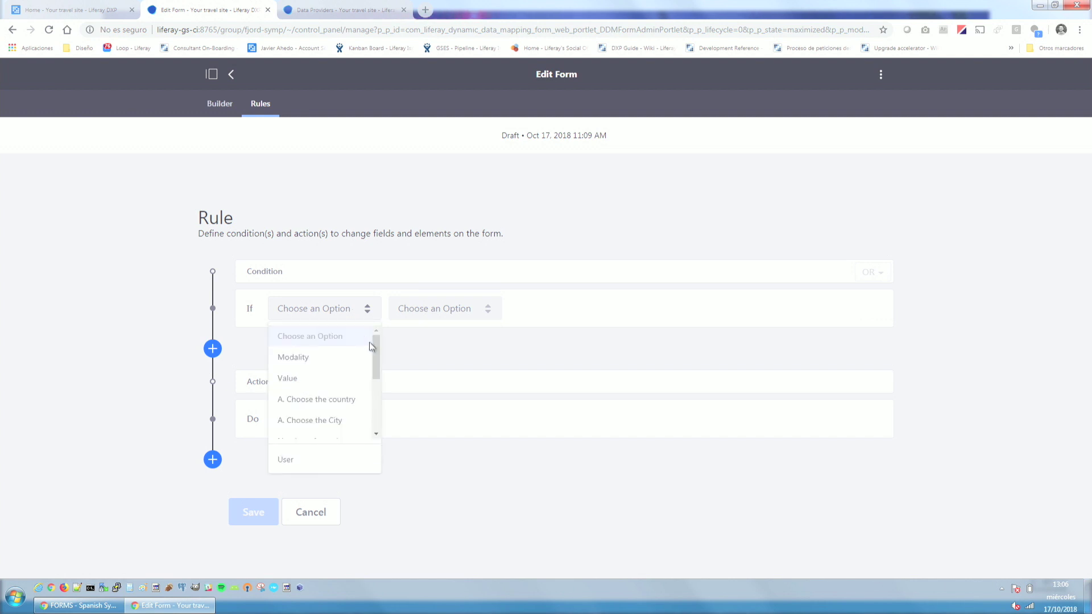
{"action": "left_click", "coordinate": [286, 359]}
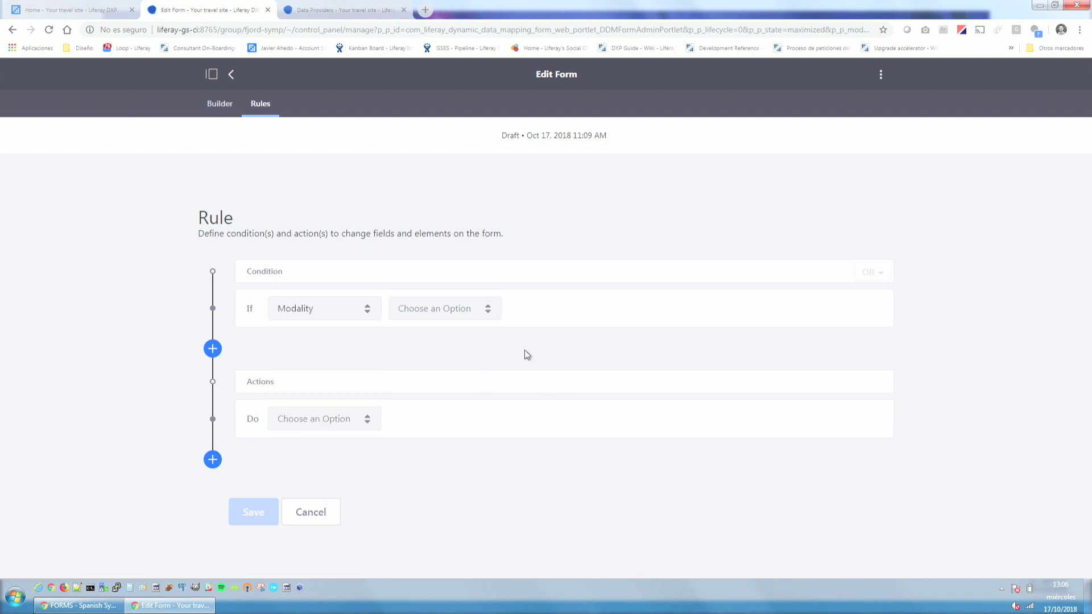
{"action": "left_click", "coordinate": [478, 311]}
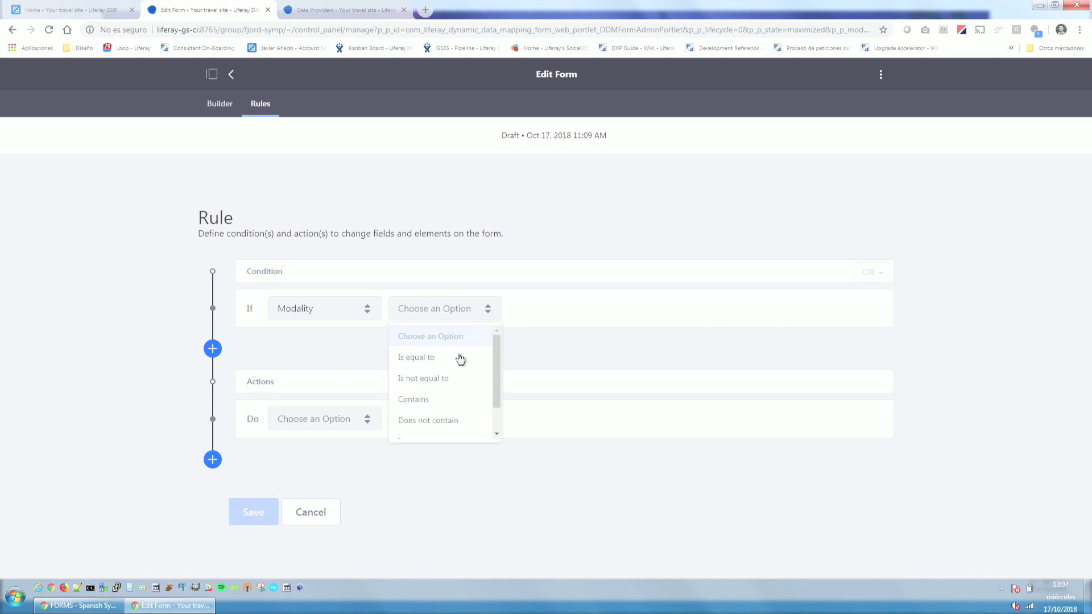
{"action": "left_click", "coordinate": [448, 367]}
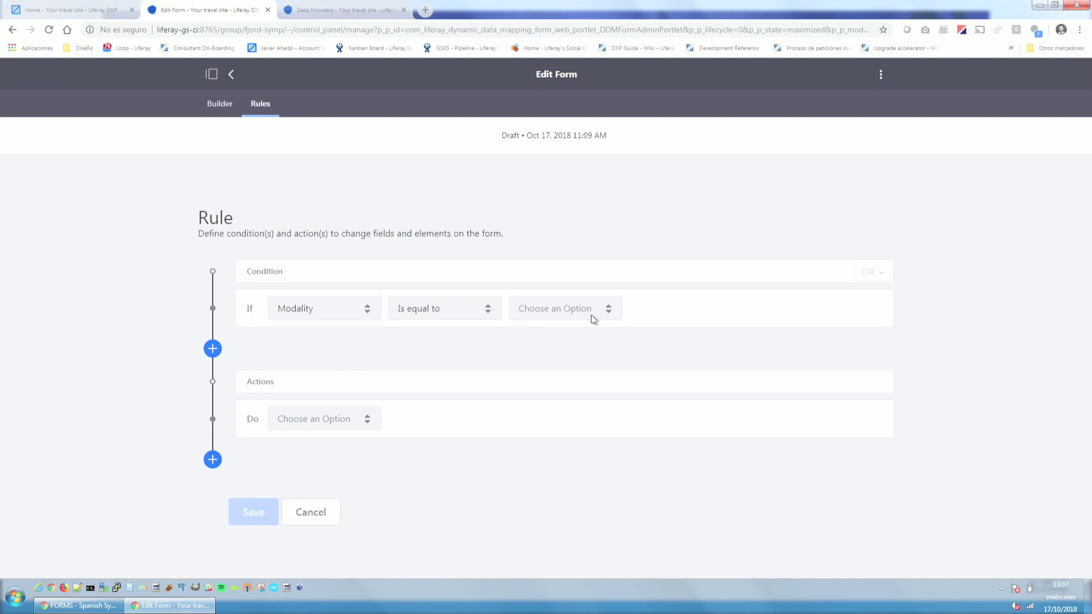
{"action": "left_click", "coordinate": [595, 316]}
{"action": "left_click", "coordinate": [569, 357]}
{"action": "left_click", "coordinate": [701, 310]}
{"action": "left_click", "coordinate": [684, 362]}
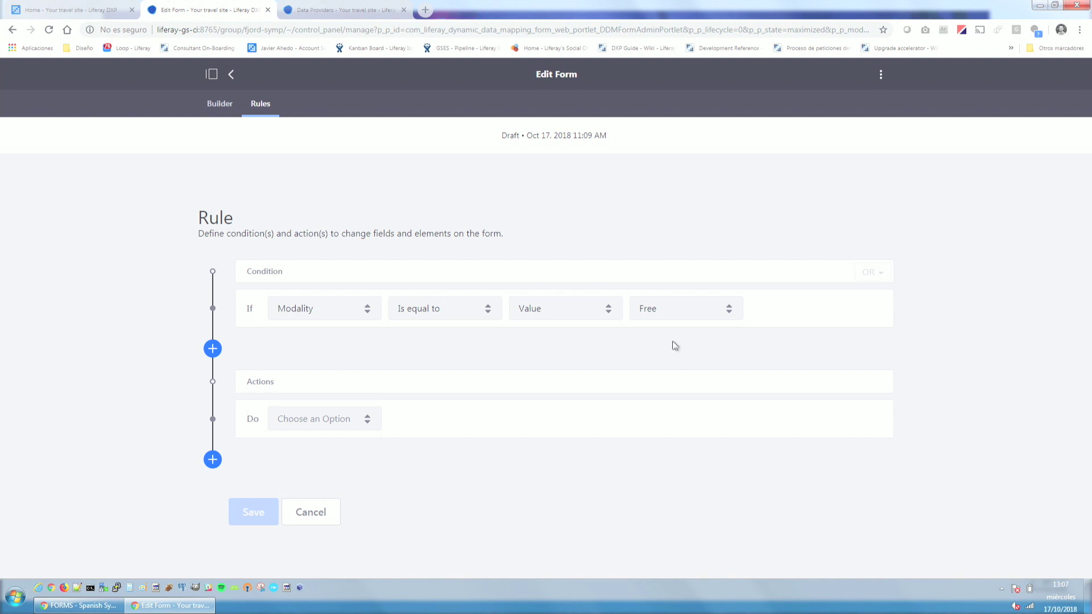
Add a jump-to-page action targeting page 2 Free and save the rule.
{"action": "left_click", "coordinate": [367, 420]}
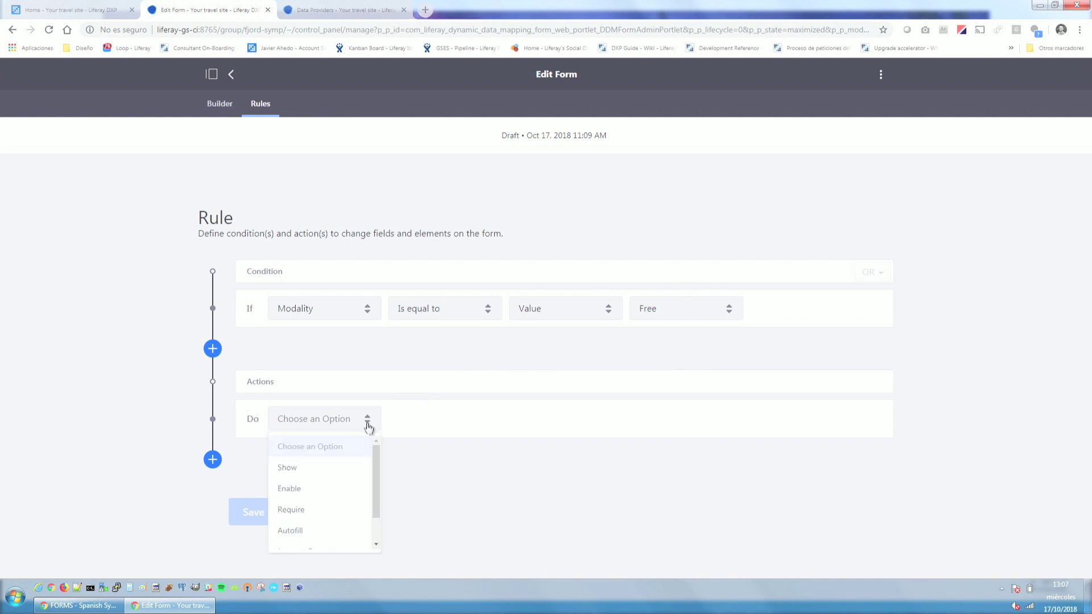
{"action": "scroll", "coordinate": [323, 515], "scroll_direction": "down", "scroll_amount": 1}
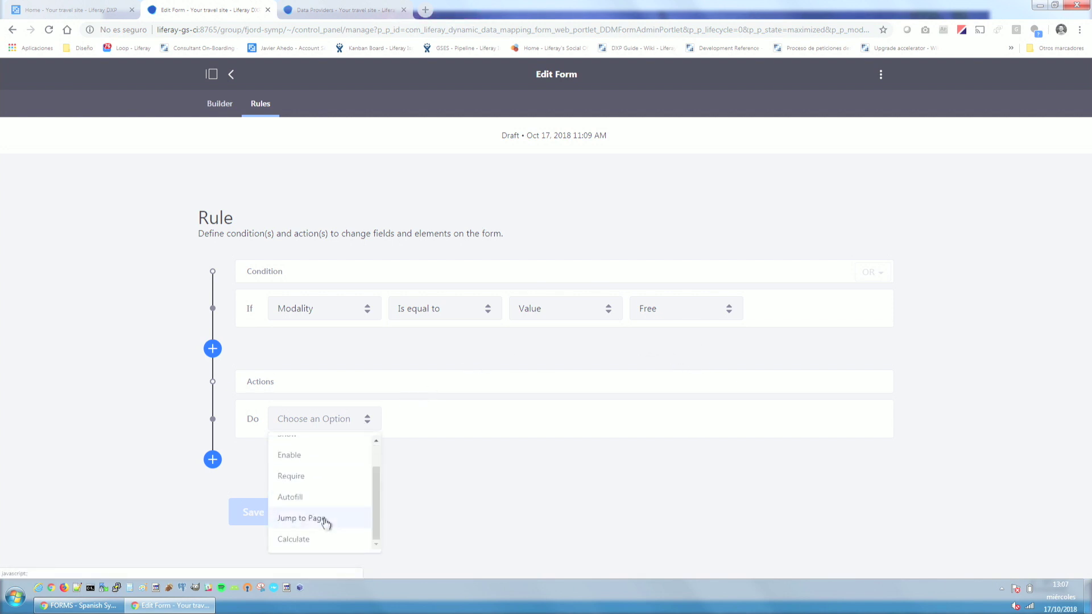
{"action": "left_click", "coordinate": [323, 518]}
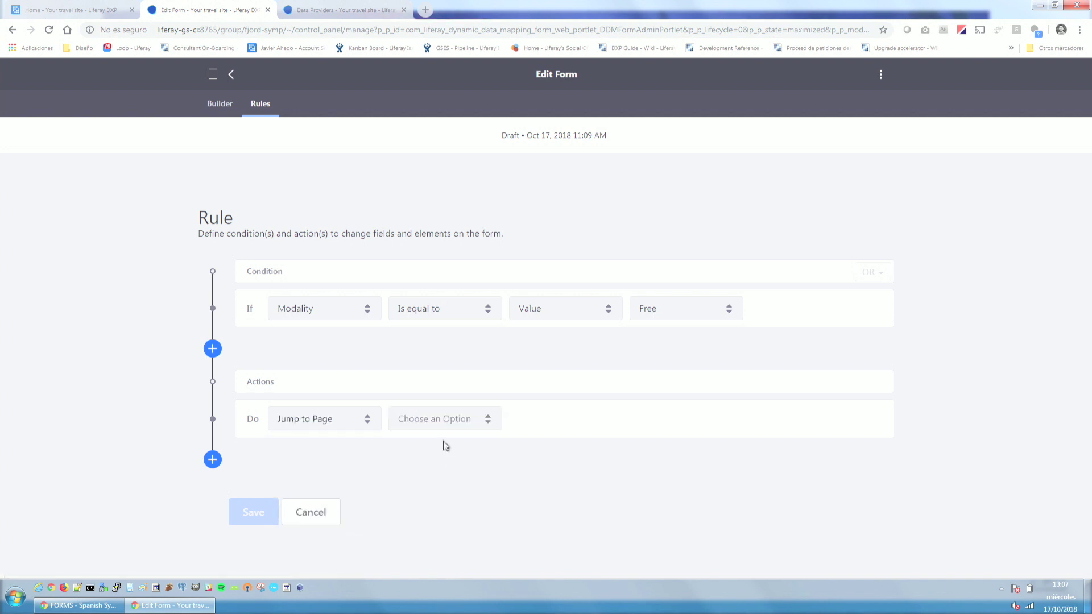
{"action": "left_click", "coordinate": [455, 419]}
{"action": "left_click", "coordinate": [461, 472]}
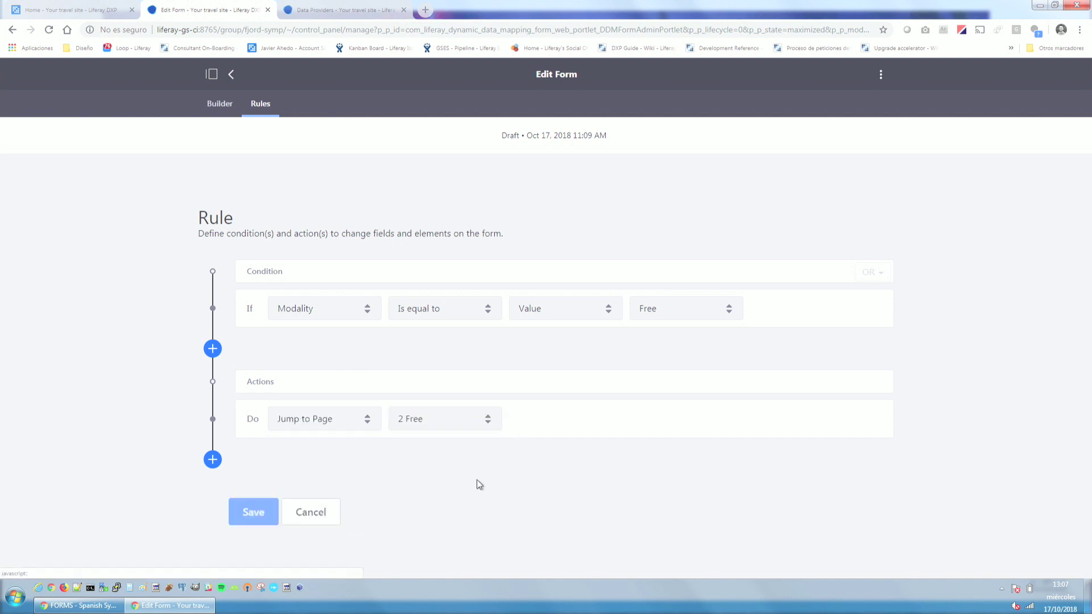
{"action": "left_click", "coordinate": [253, 513]}
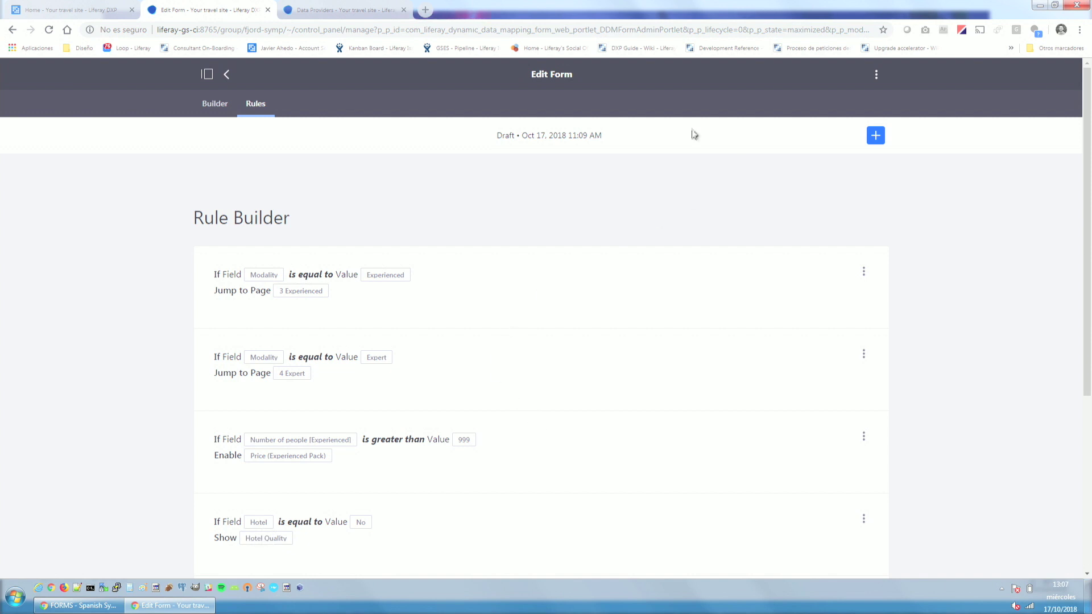
Save the SYMPOSIUM LIFERAY 2018 form in the Builder and open its preview in a new tab.
{"action": "left_click", "coordinate": [215, 107]}
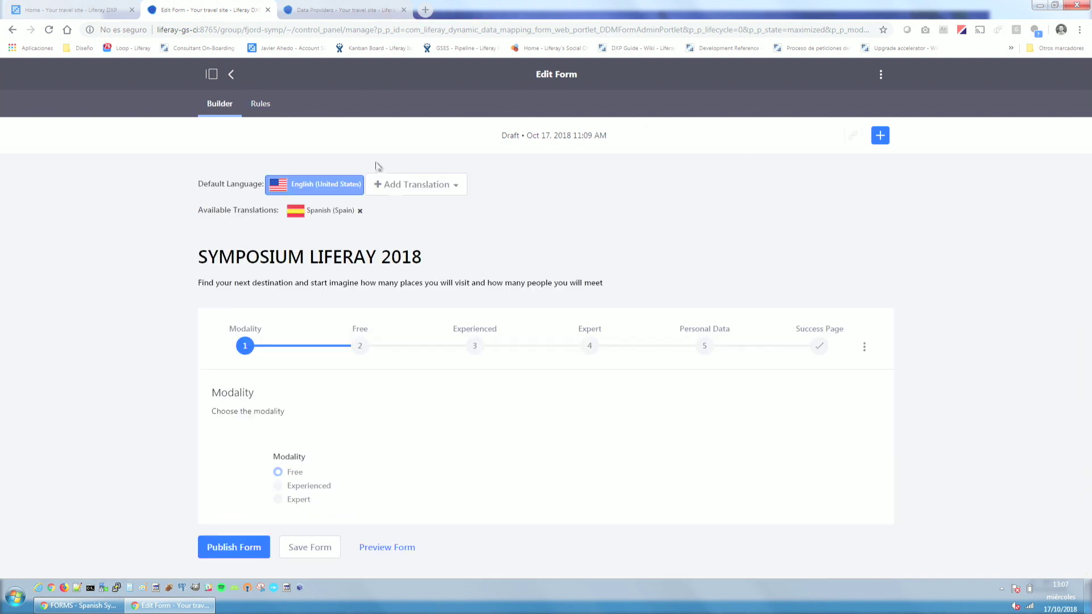
{"action": "left_click", "coordinate": [309, 549]}
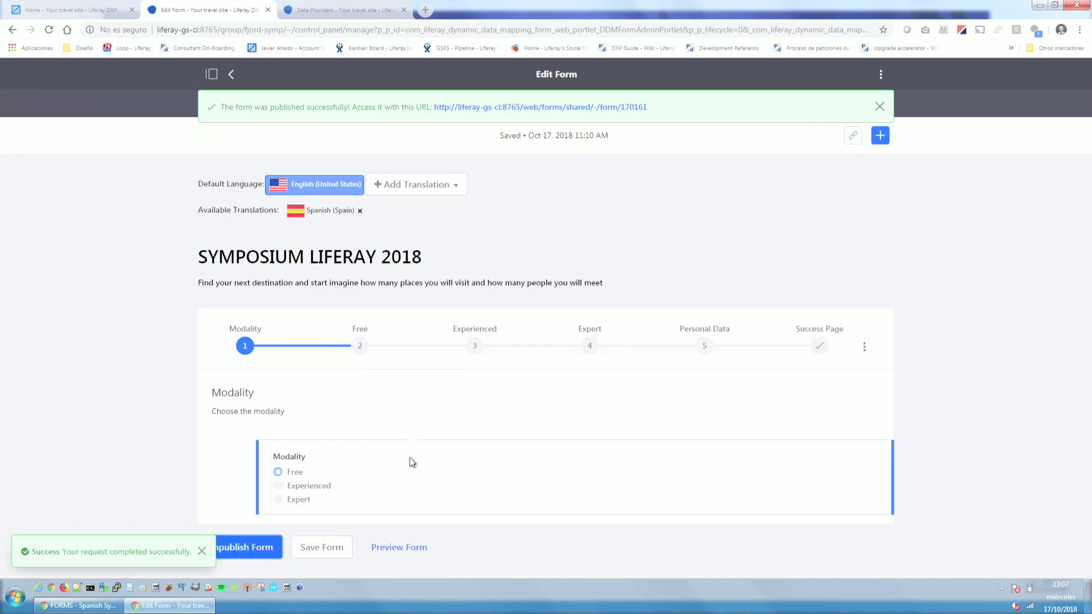
{"action": "left_click", "coordinate": [398, 549]}
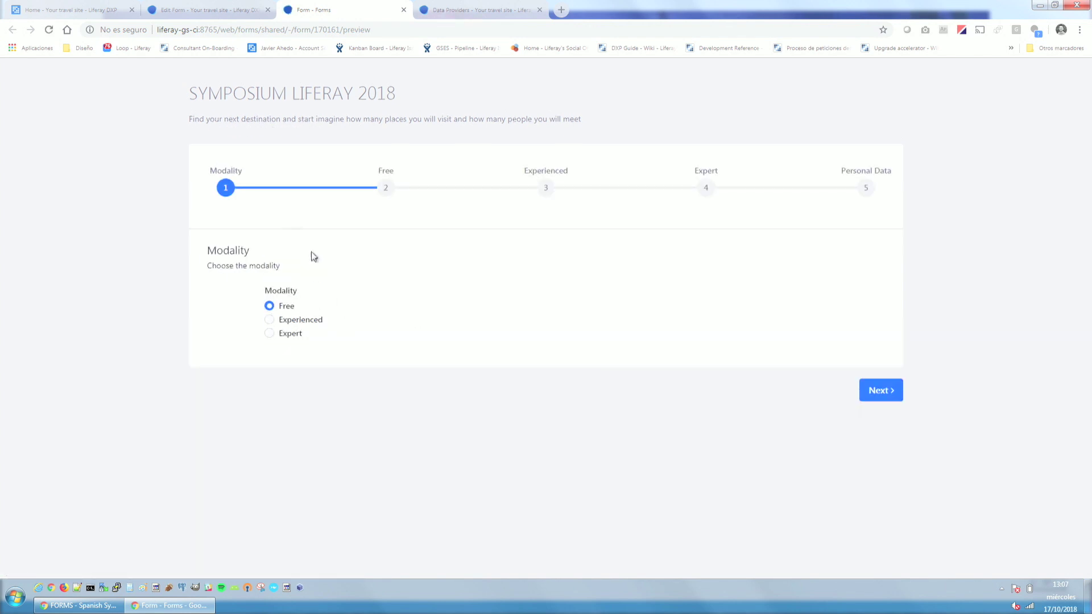
In the preview, go to the Free page and check the country and city lists, then return to the editor.
{"action": "left_click", "coordinate": [883, 390]}
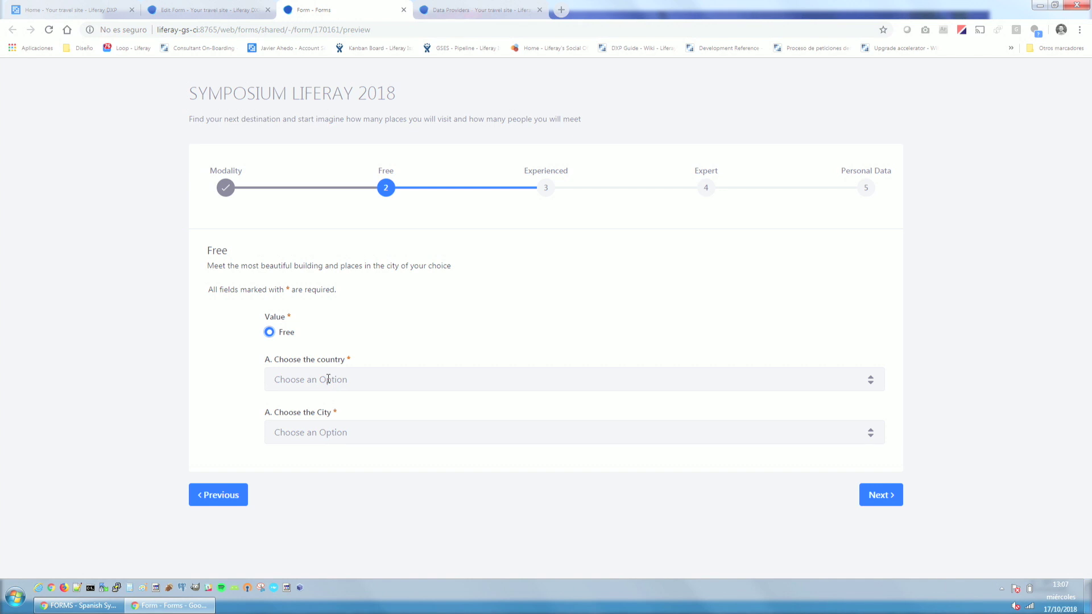
{"action": "left_click", "coordinate": [331, 381]}
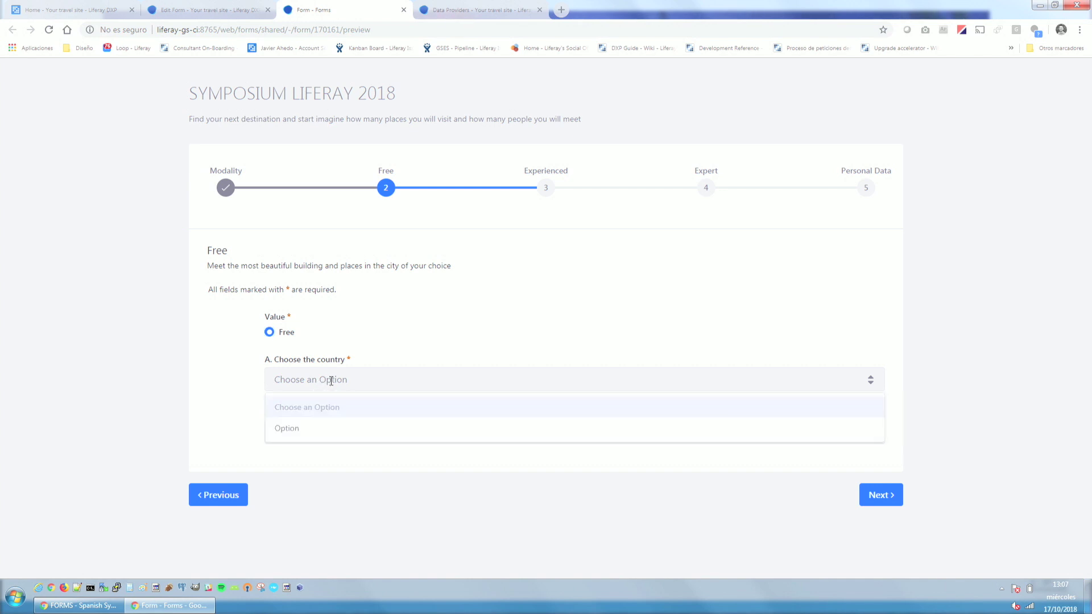
{"action": "left_click", "coordinate": [332, 384]}
{"action": "left_click", "coordinate": [336, 436]}
{"action": "left_click", "coordinate": [342, 371]}
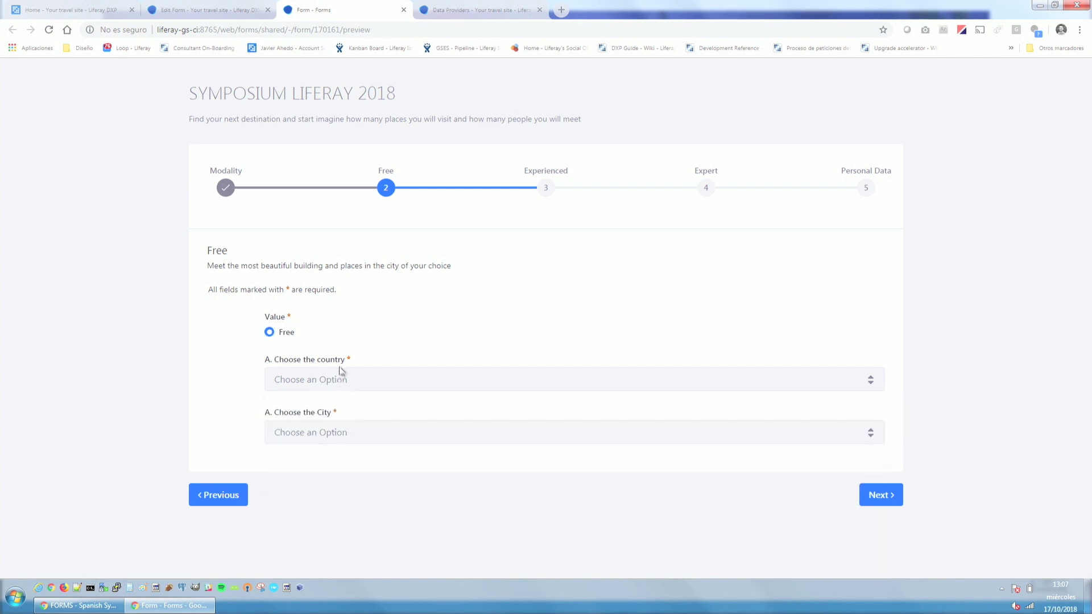
{"action": "left_click", "coordinate": [338, 379]}
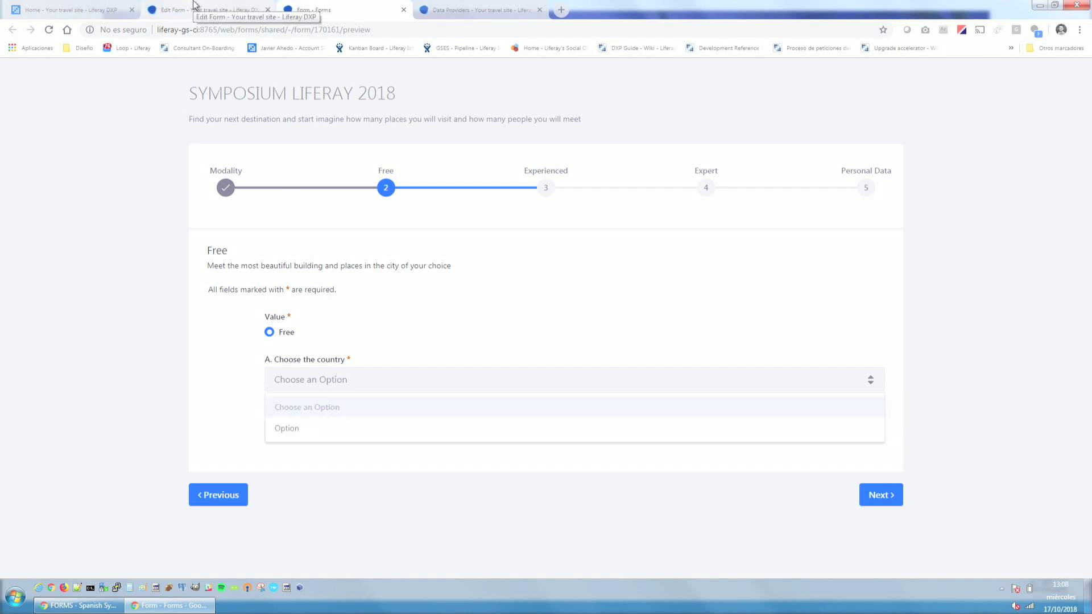
{"action": "left_click", "coordinate": [185, 5]}
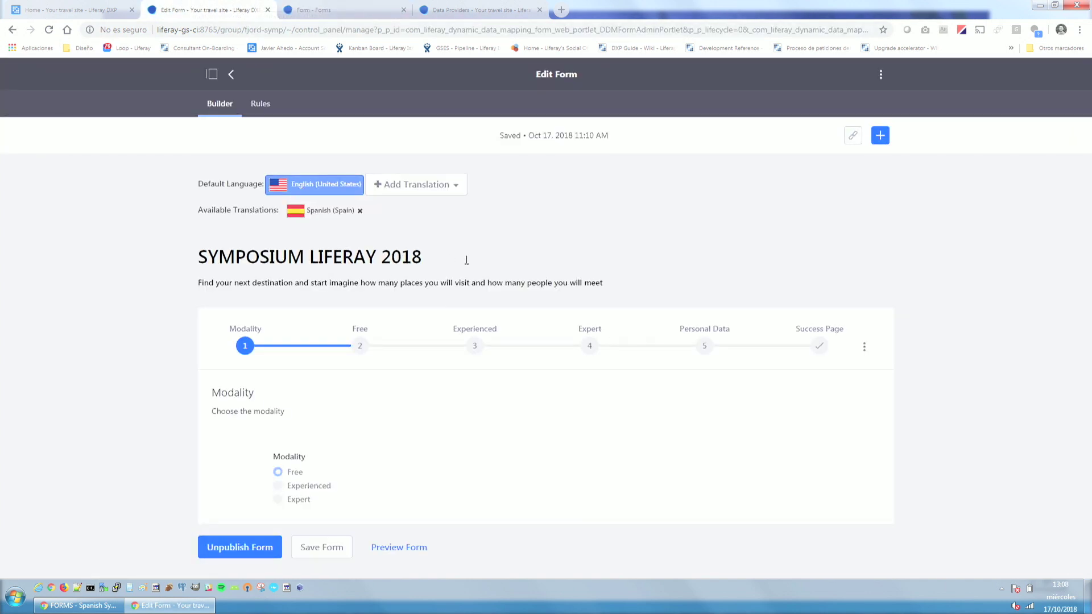
Show the Free page in the editor and look over the country and city field settings.
{"action": "left_click", "coordinate": [360, 346]}
{"action": "scroll", "coordinate": [444, 317], "scroll_direction": "down", "scroll_amount": 1}
{"action": "scroll", "coordinate": [444, 317], "scroll_direction": "down", "scroll_amount": 2}
{"action": "left_click", "coordinate": [343, 421]}
{"action": "left_click", "coordinate": [361, 485]}
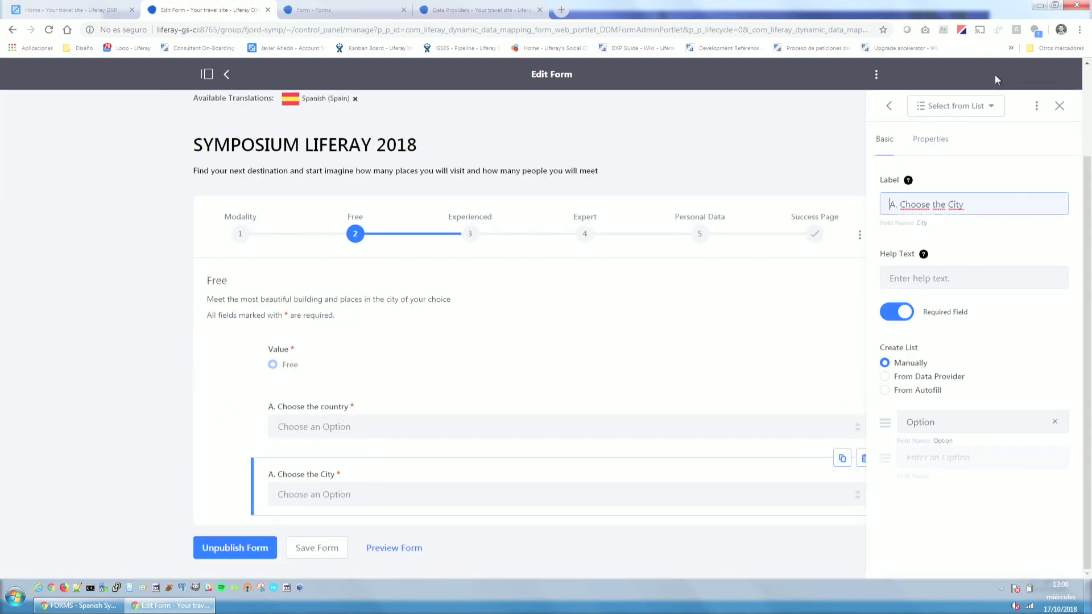
{"action": "left_click", "coordinate": [889, 106]}
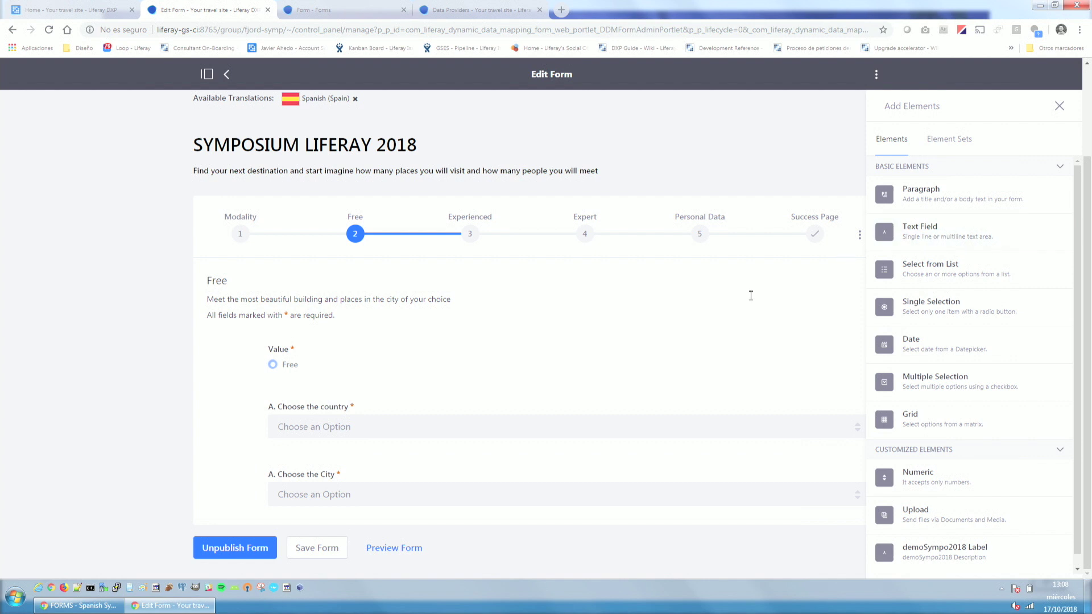
Make the country field load its options from the Paises data provider's Nombre output.
{"action": "mouse_move", "coordinate": [789, 358]}
{"action": "left_click", "coordinate": [369, 425]}
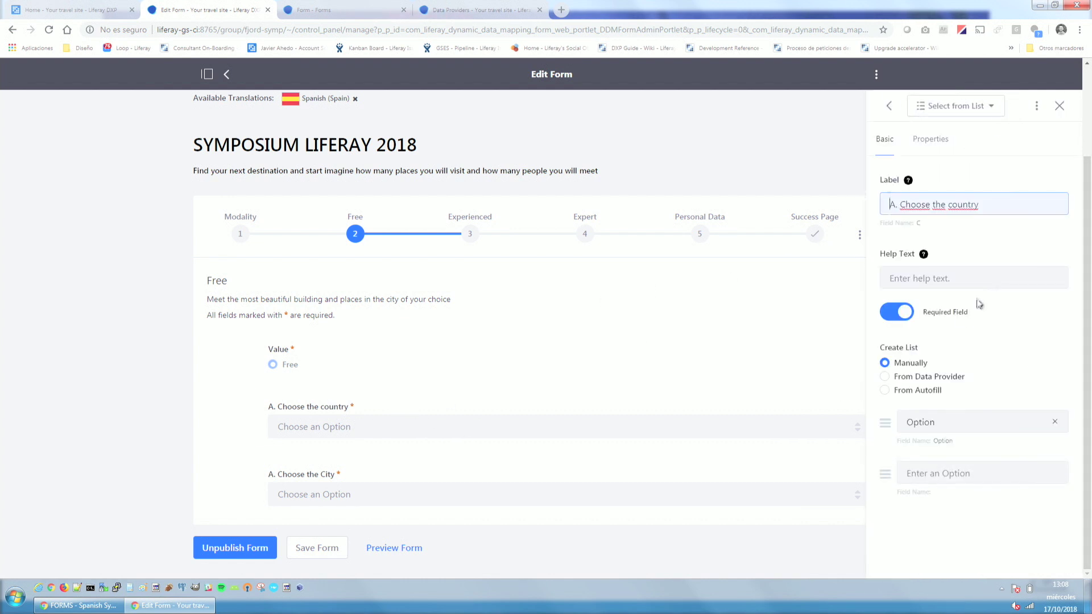
{"action": "left_click", "coordinate": [906, 378]}
{"action": "left_click", "coordinate": [983, 442]}
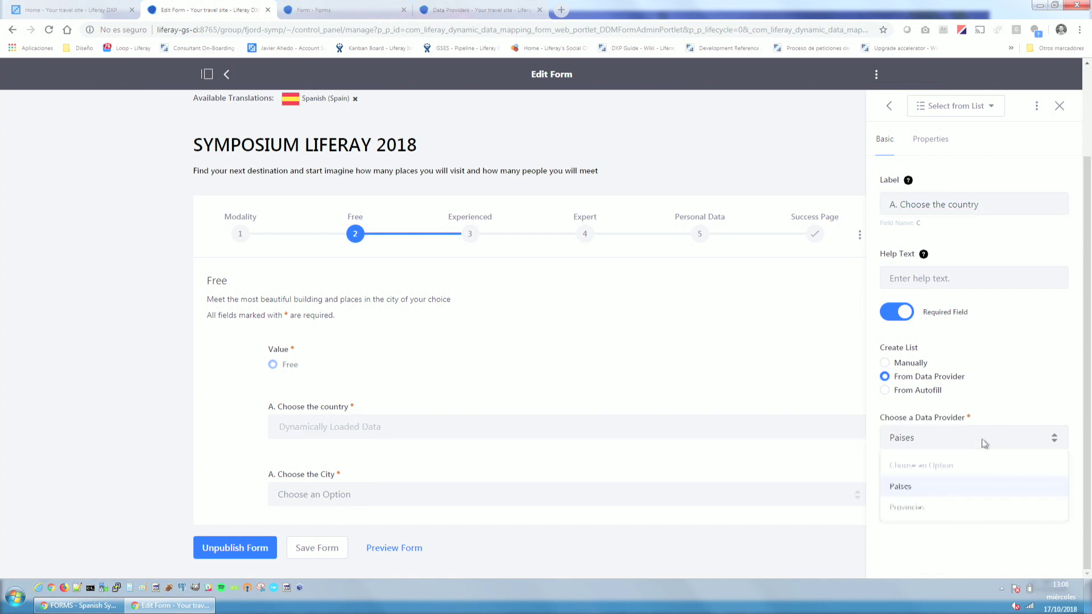
{"action": "left_click", "coordinate": [936, 489]}
{"action": "left_click", "coordinate": [940, 491]}
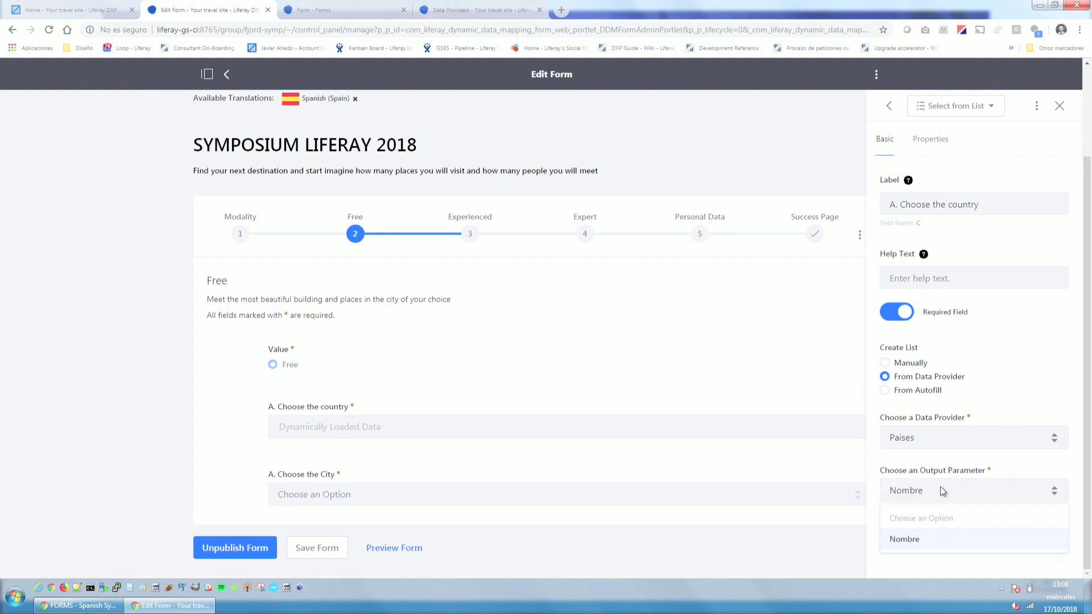
{"action": "left_click", "coordinate": [936, 546]}
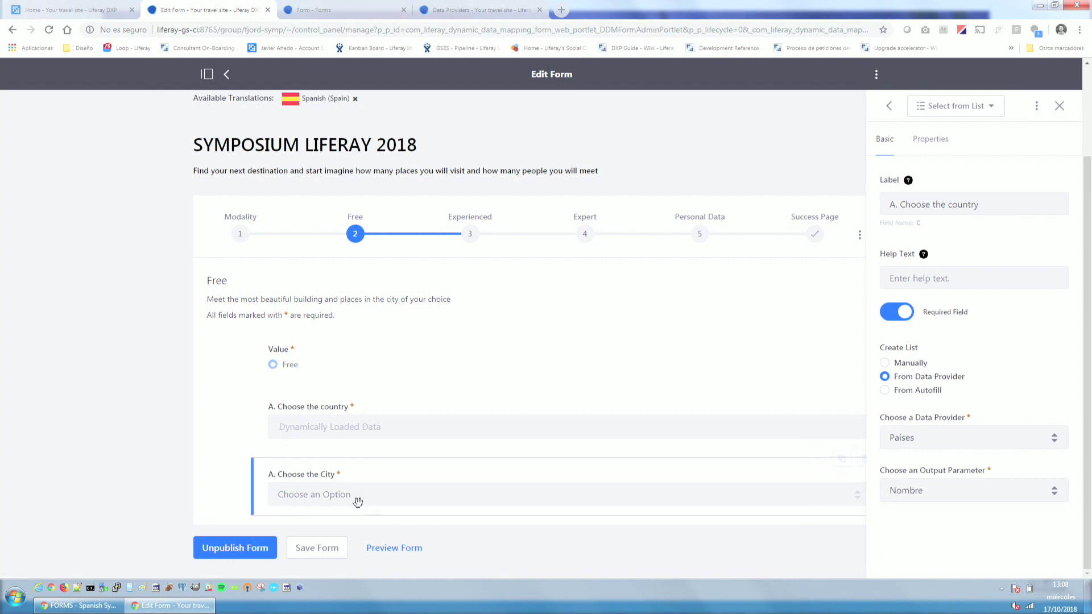
Set the city field to From Autofill, close the settings and switch to the data providers page.
{"action": "left_click", "coordinate": [312, 491]}
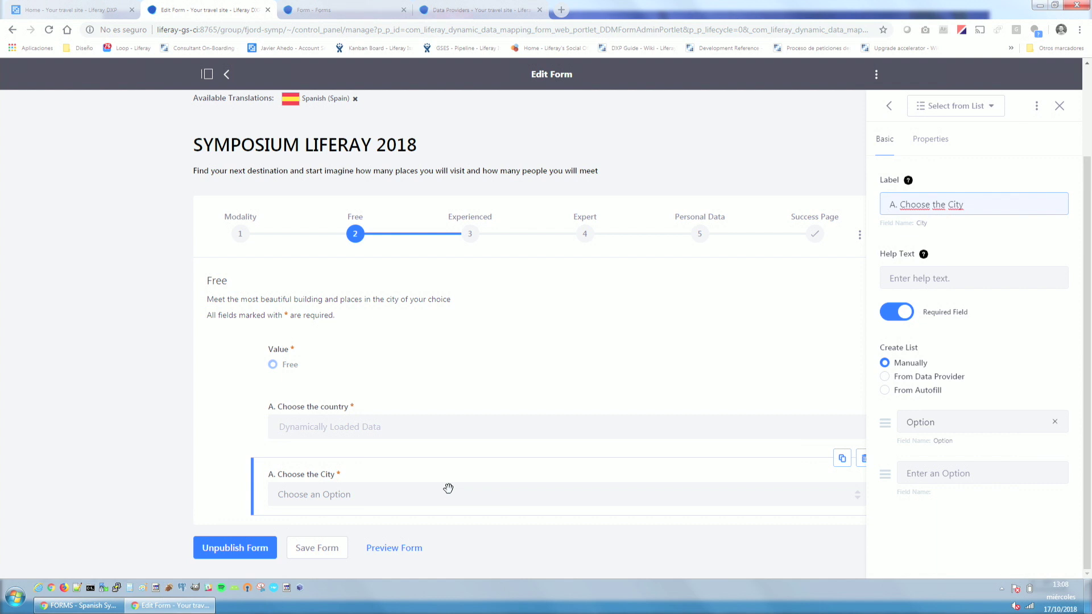
{"action": "left_click", "coordinate": [913, 392]}
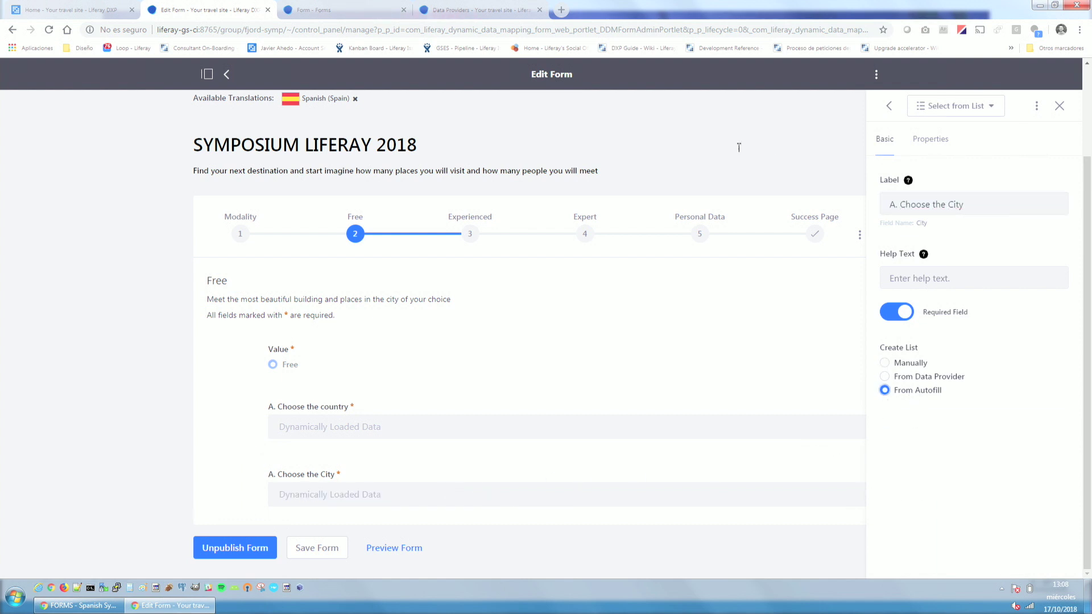
{"action": "left_click", "coordinate": [681, 142]}
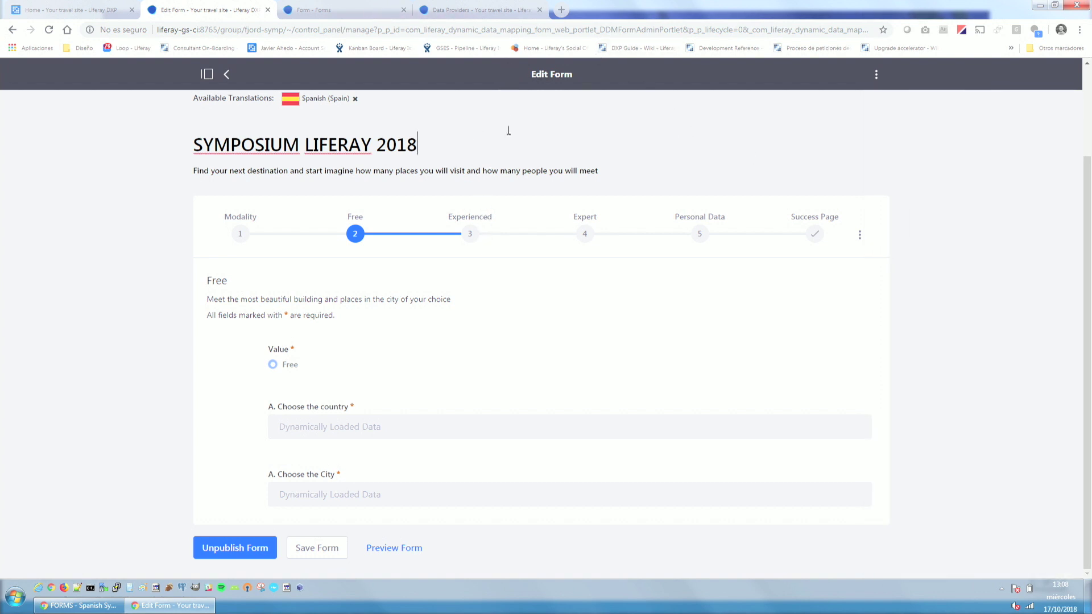
{"action": "left_click", "coordinate": [478, 10]}
Reload, then open the Data Providers list from the Forms page options menu.
{"action": "key", "text": "F5"}
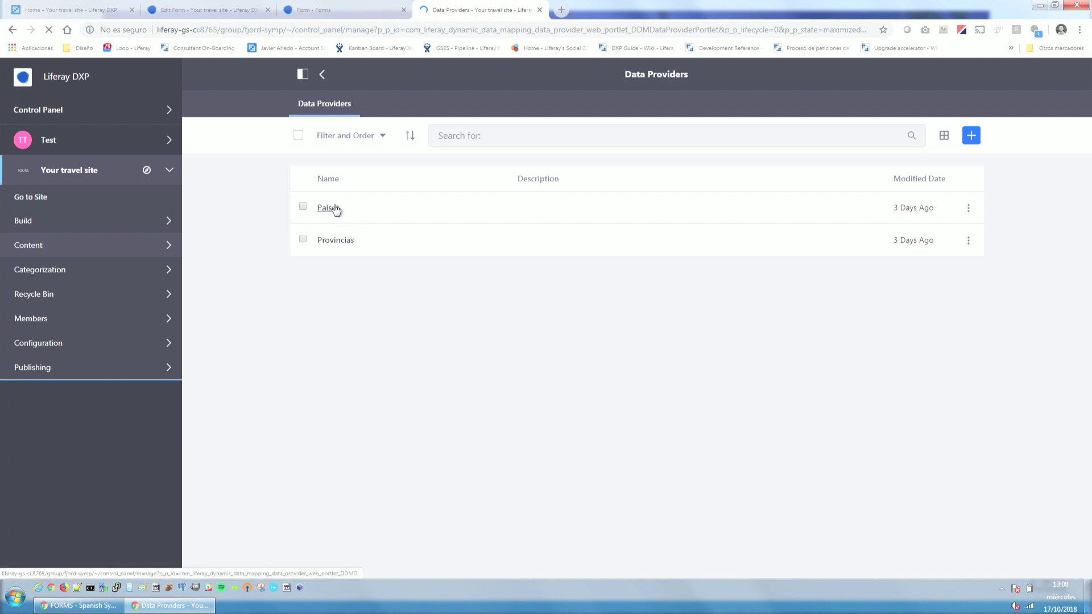
{"action": "left_click", "coordinate": [322, 74]}
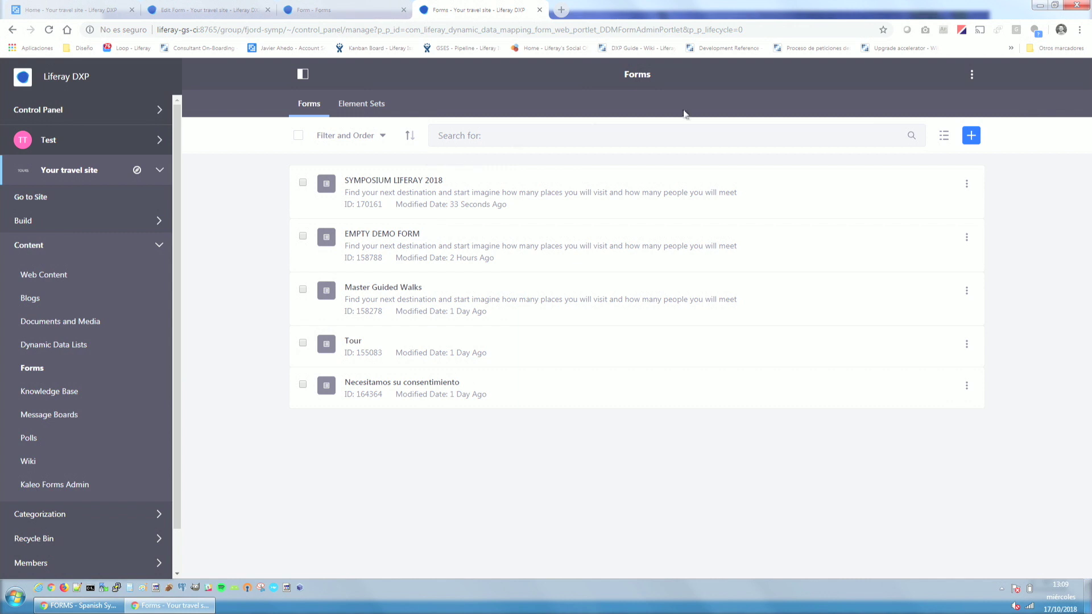
{"action": "left_click", "coordinate": [973, 79]}
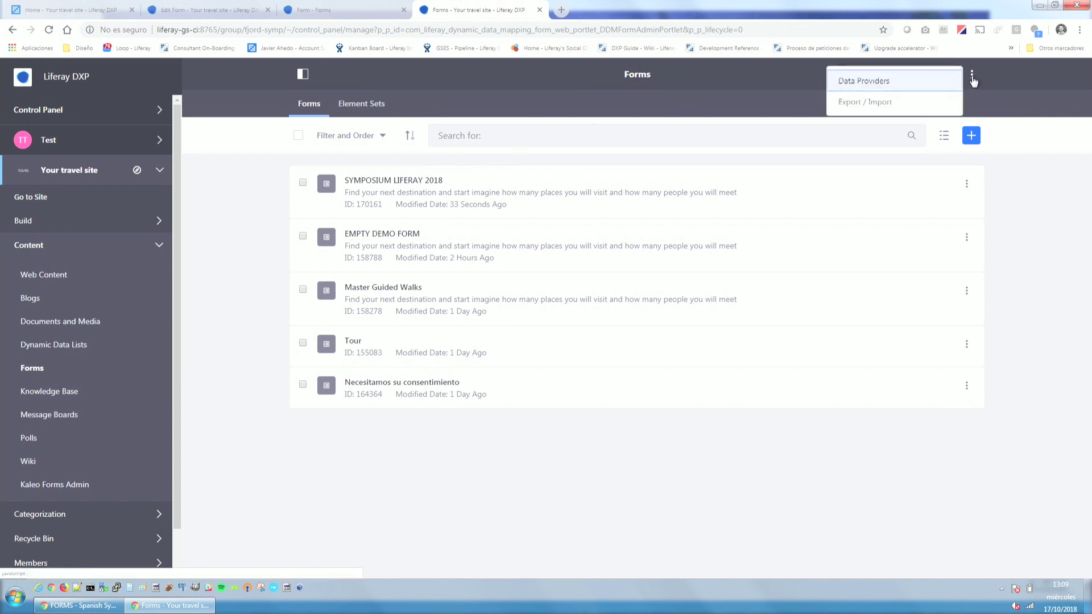
{"action": "left_click", "coordinate": [902, 86]}
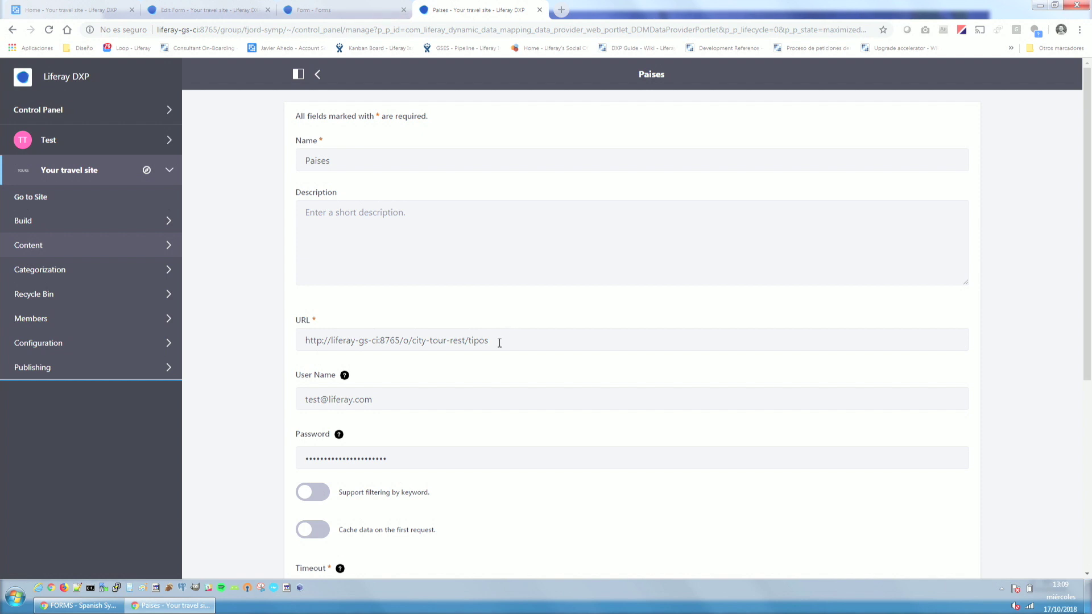
Inspect the Paises service URL and Nombre output, then open the Provincias data provider.
{"action": "triple_click", "coordinate": [499, 343]}
{"action": "left_click", "coordinate": [563, 338]}
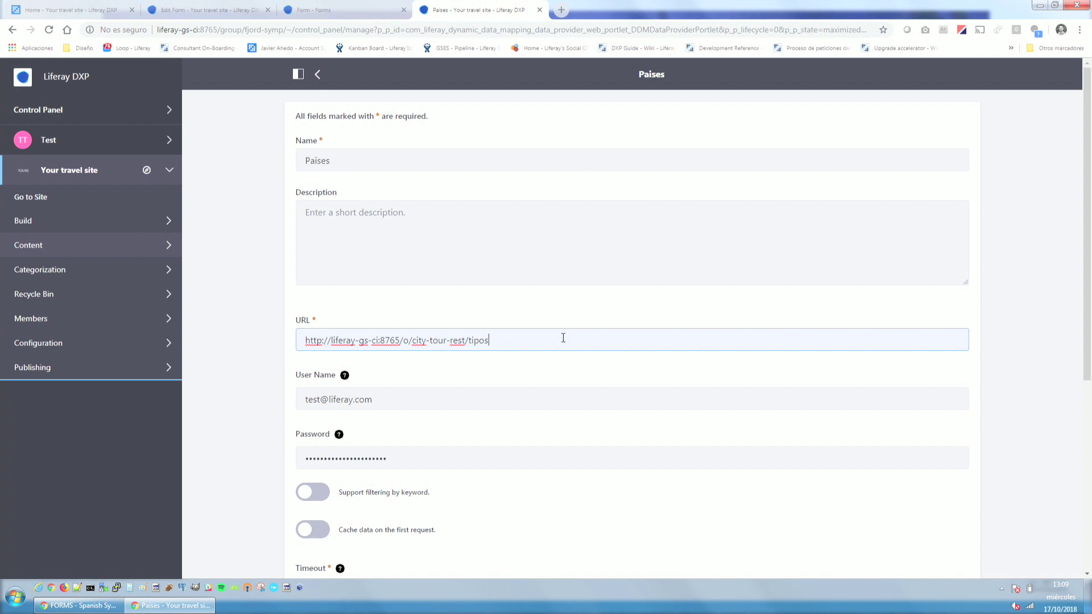
{"action": "scroll", "coordinate": [525, 340], "scroll_direction": "down", "scroll_amount": 4}
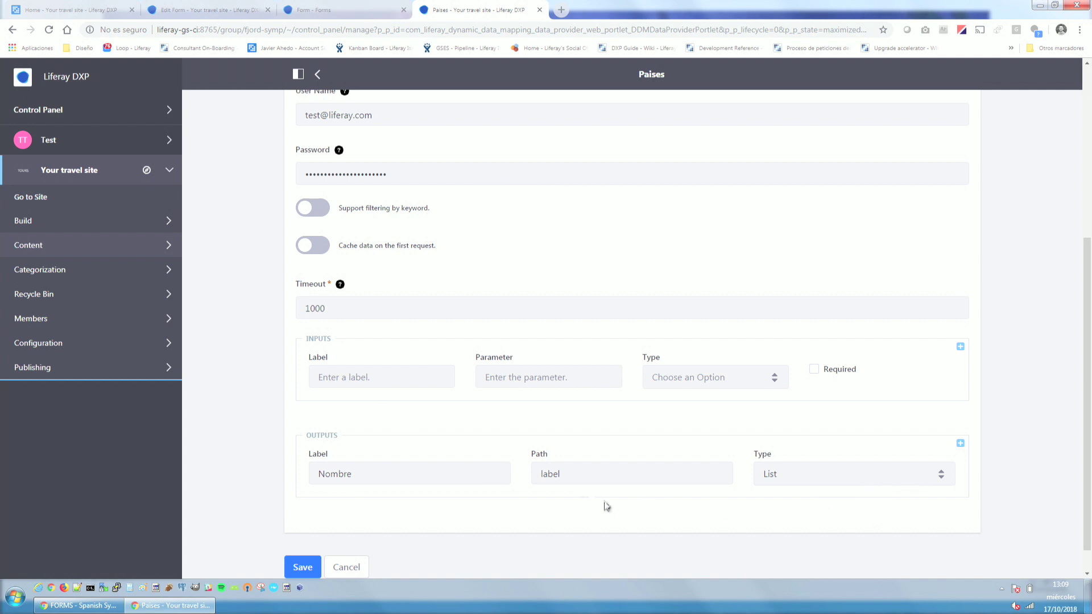
{"action": "left_click", "coordinate": [550, 476]}
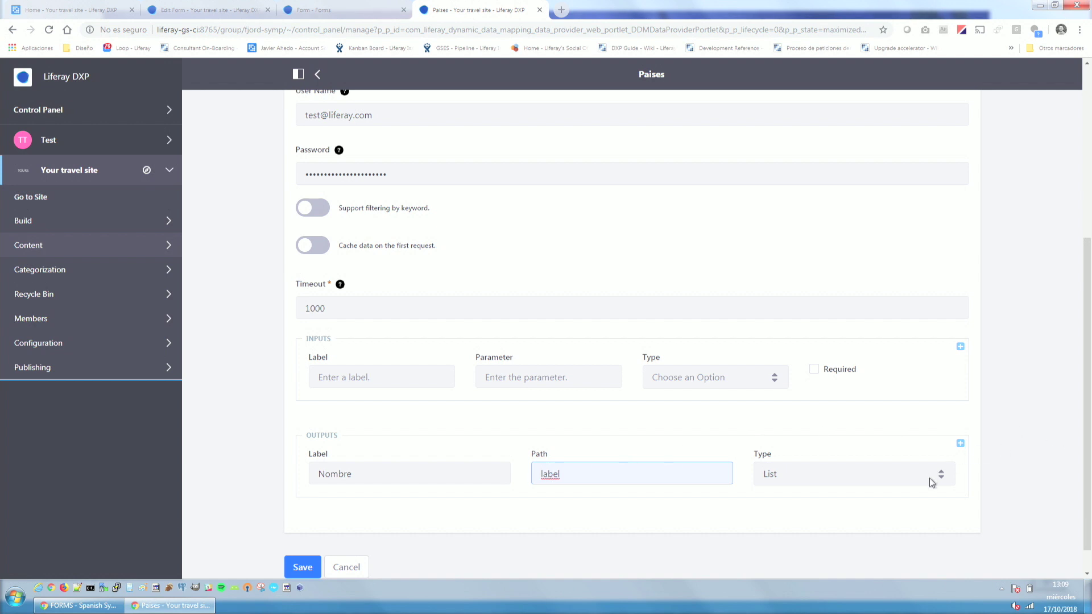
{"action": "double_click", "coordinate": [326, 475]}
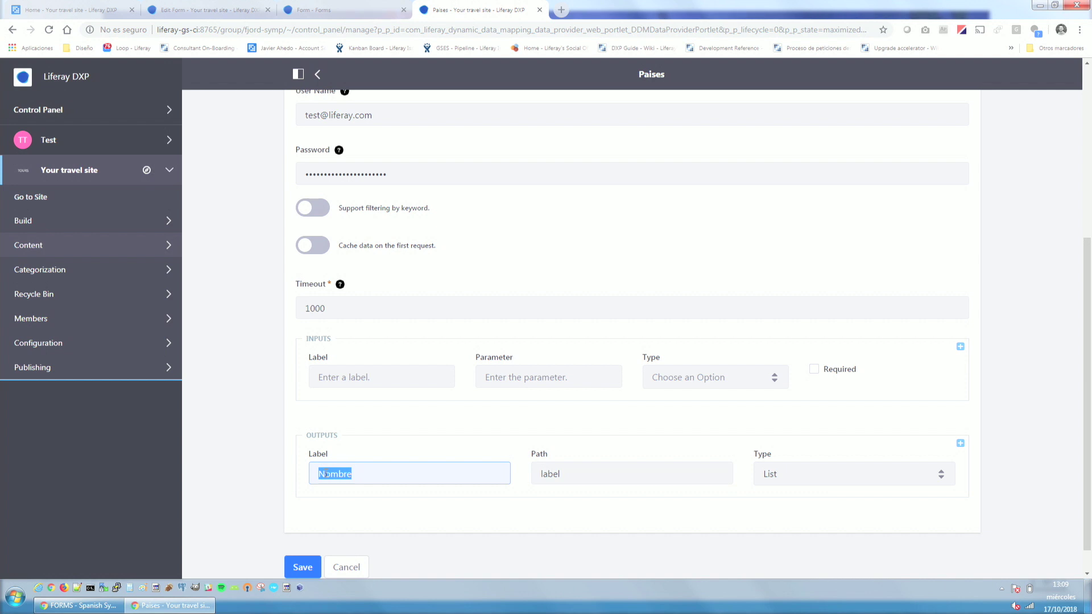
{"action": "left_click", "coordinate": [317, 74]}
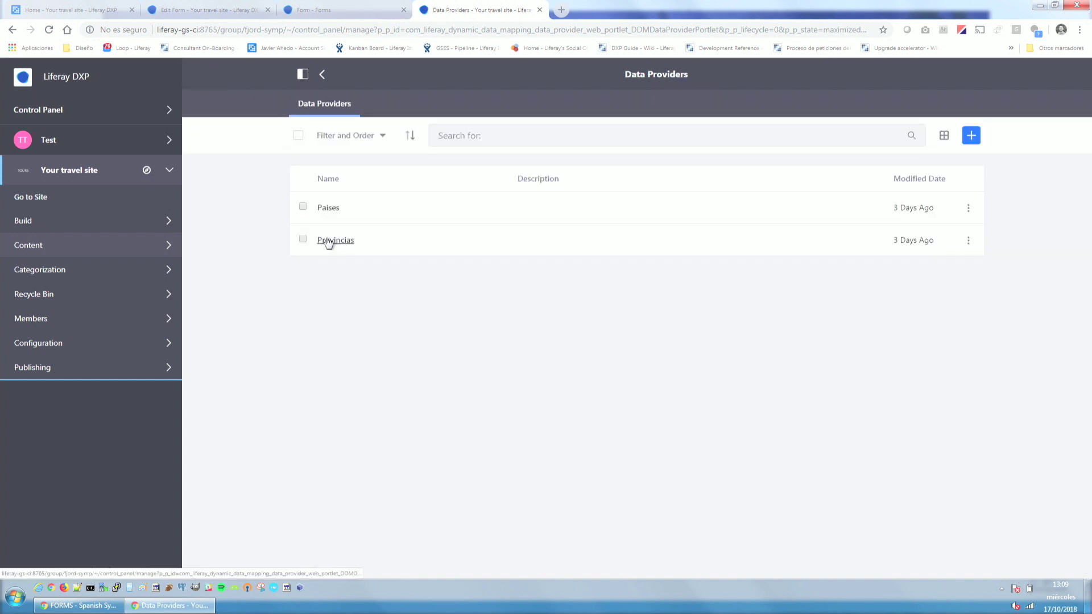
{"action": "left_click", "coordinate": [330, 241]}
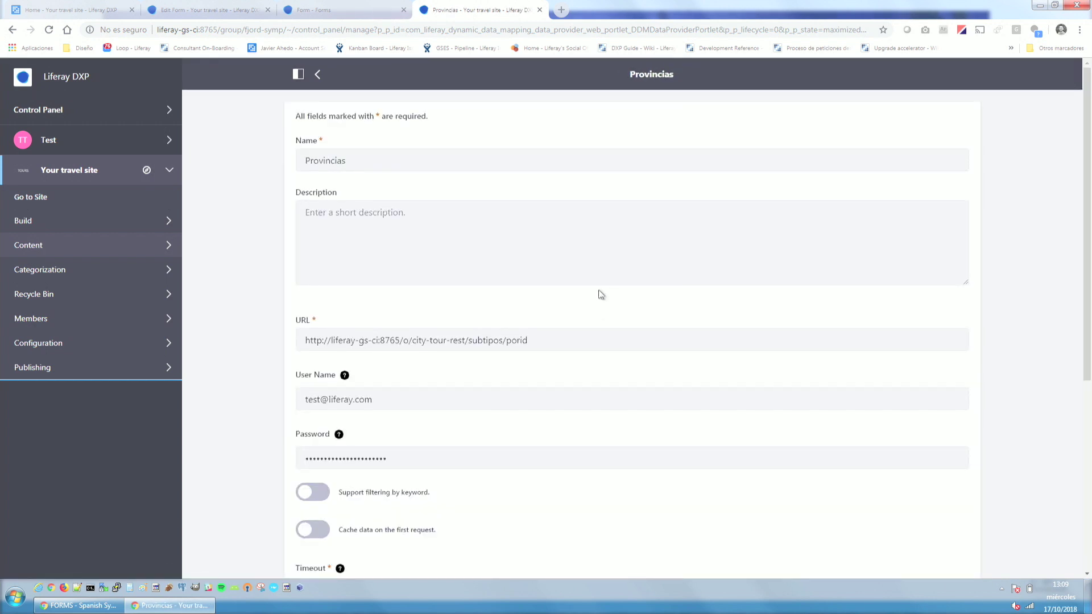
Look over the Provincias data provider's URL and parameter settings, then scroll back to the top.
{"action": "left_click_drag", "start_coordinate": [539, 329], "coordinate": [301, 340]}
{"action": "left_click", "coordinate": [524, 305]}
{"action": "scroll", "coordinate": [572, 294], "scroll_direction": "down", "scroll_amount": 3}
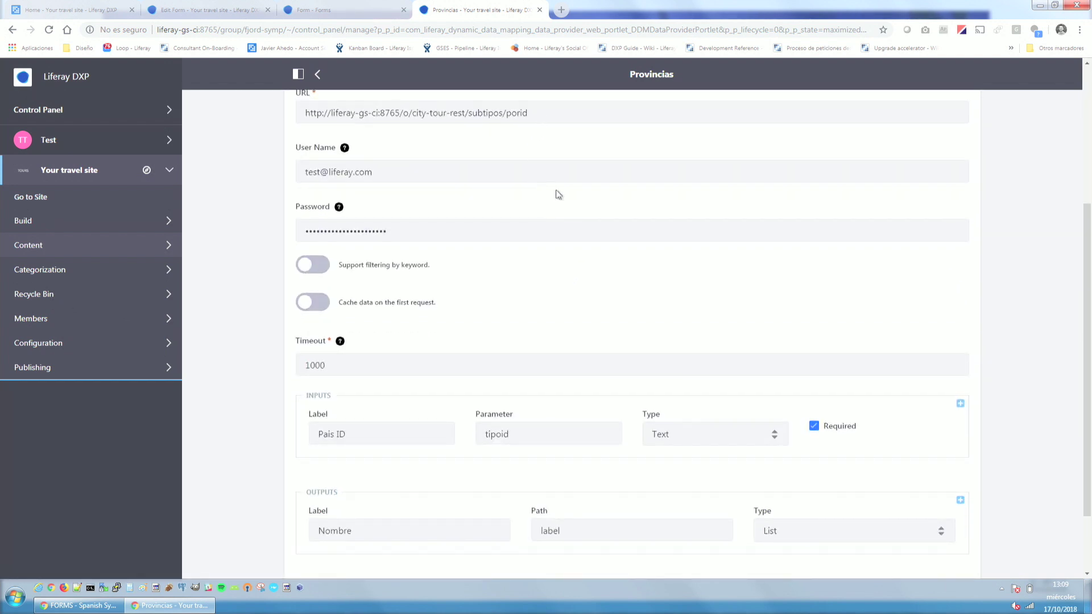
{"action": "scroll", "coordinate": [471, 335], "scroll_direction": "down", "scroll_amount": 2}
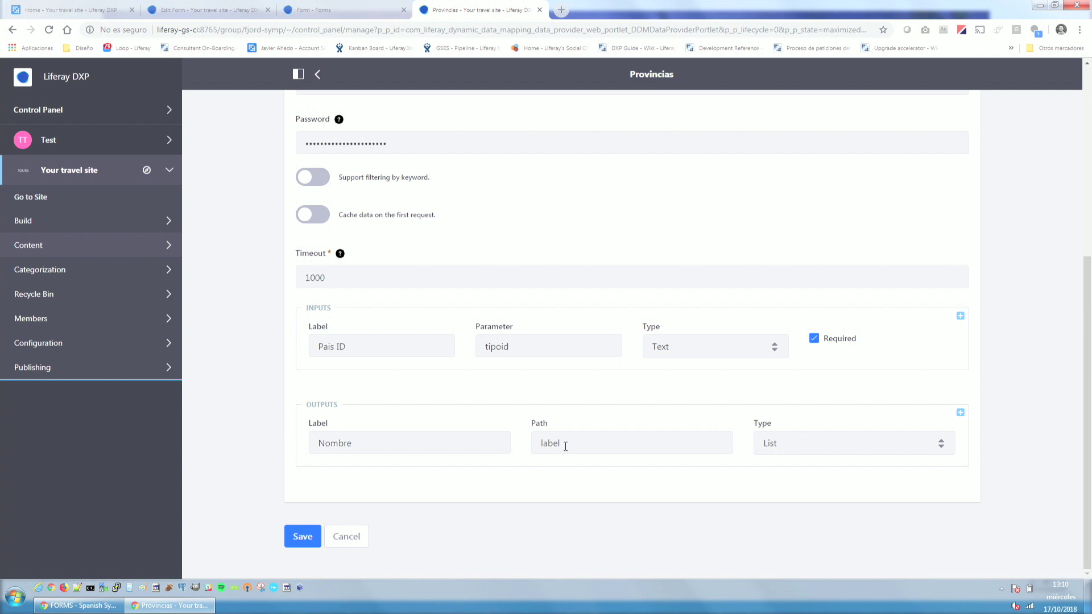
{"action": "scroll", "coordinate": [524, 407], "scroll_direction": "up", "scroll_amount": 6}
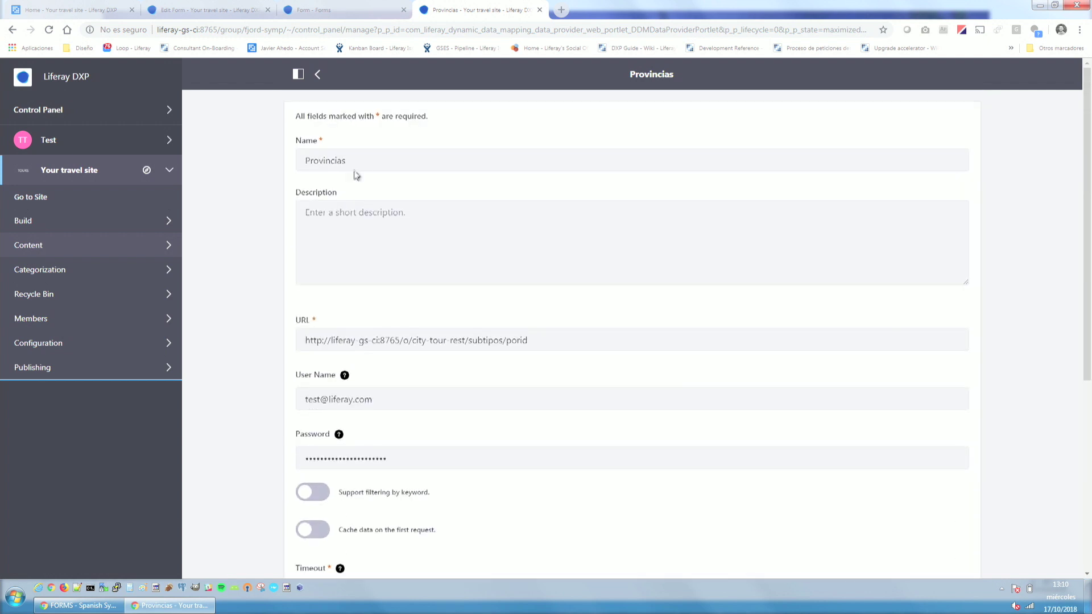
Back in the SYMPOSIUM LIFERAY 2018 form, inspect the country and city fields, then show the Rules list.
{"action": "left_click", "coordinate": [208, 10]}
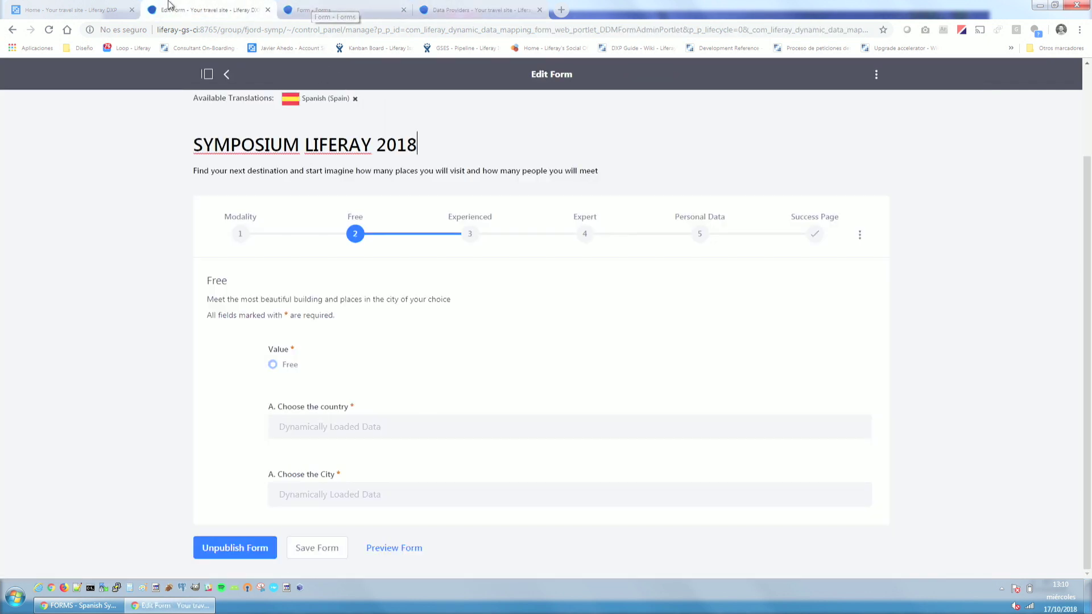
{"action": "left_click", "coordinate": [445, 431]}
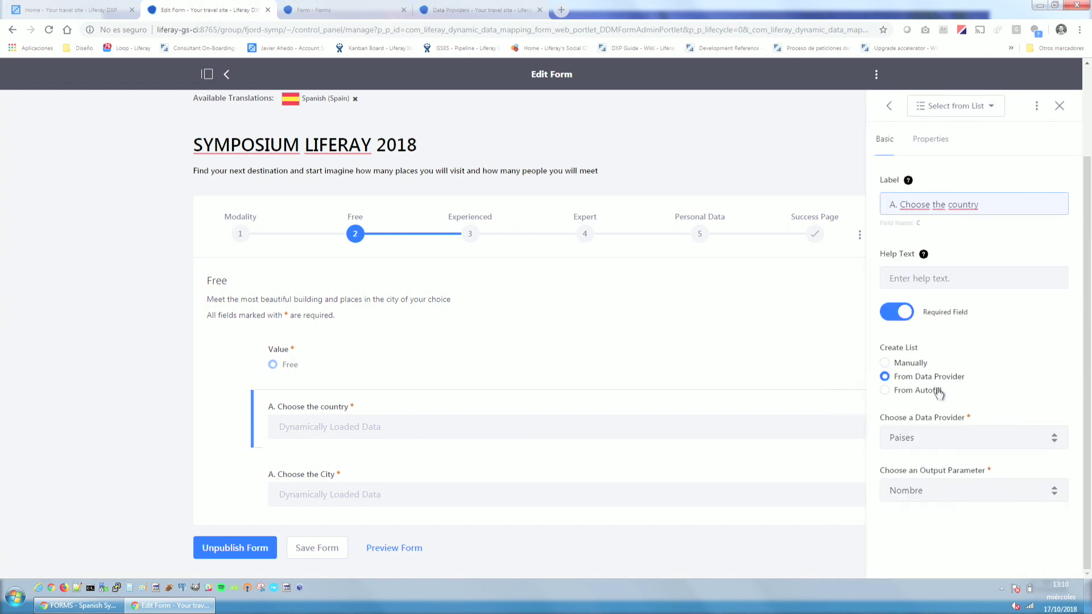
{"action": "left_click", "coordinate": [393, 467]}
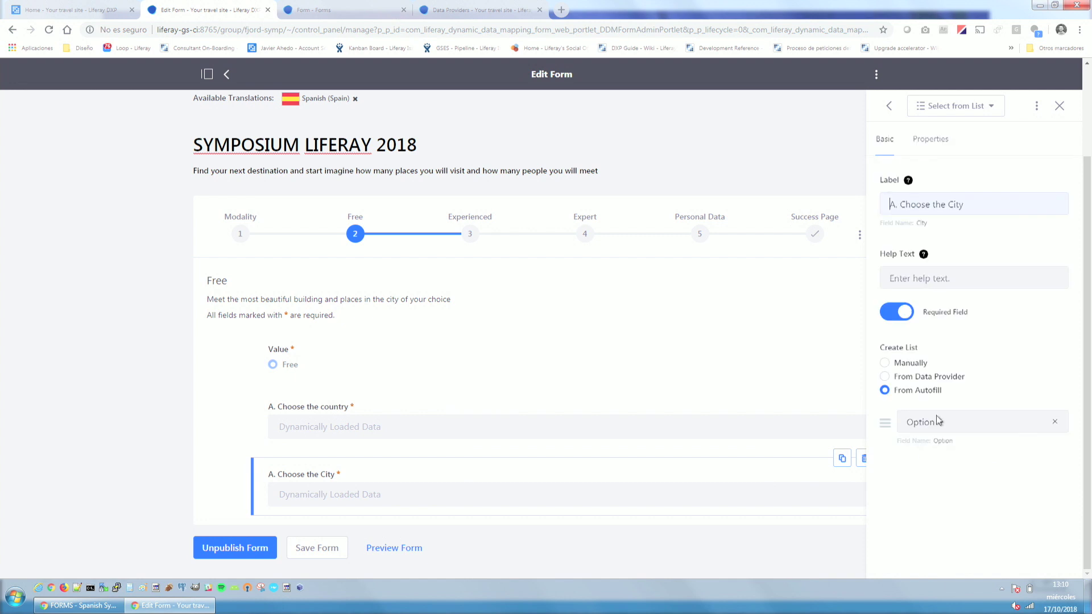
{"action": "scroll", "coordinate": [228, 239], "scroll_direction": "up", "scroll_amount": 3}
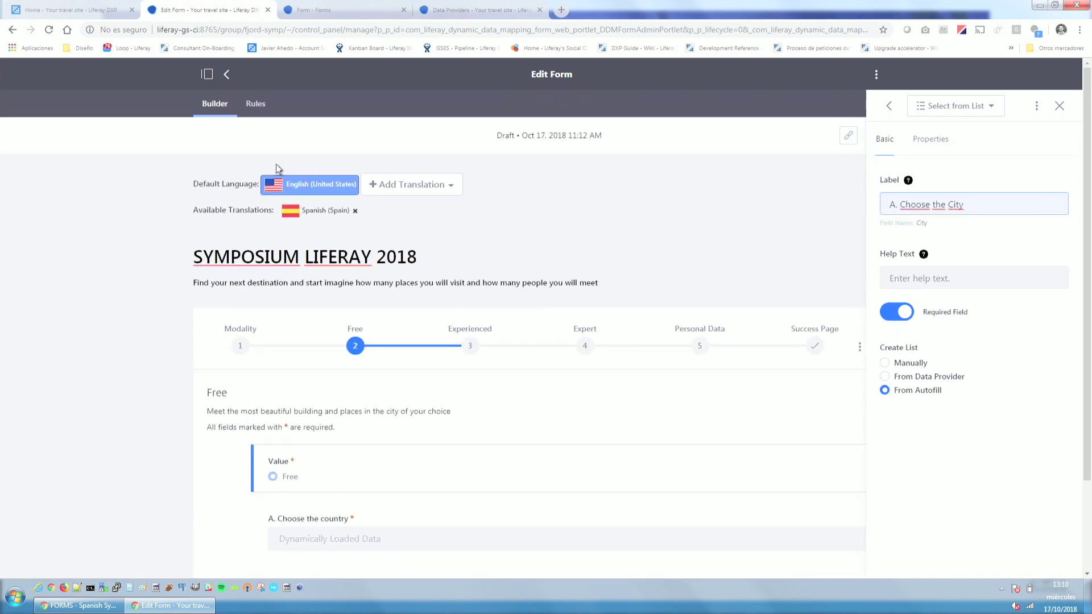
{"action": "left_click", "coordinate": [256, 104]}
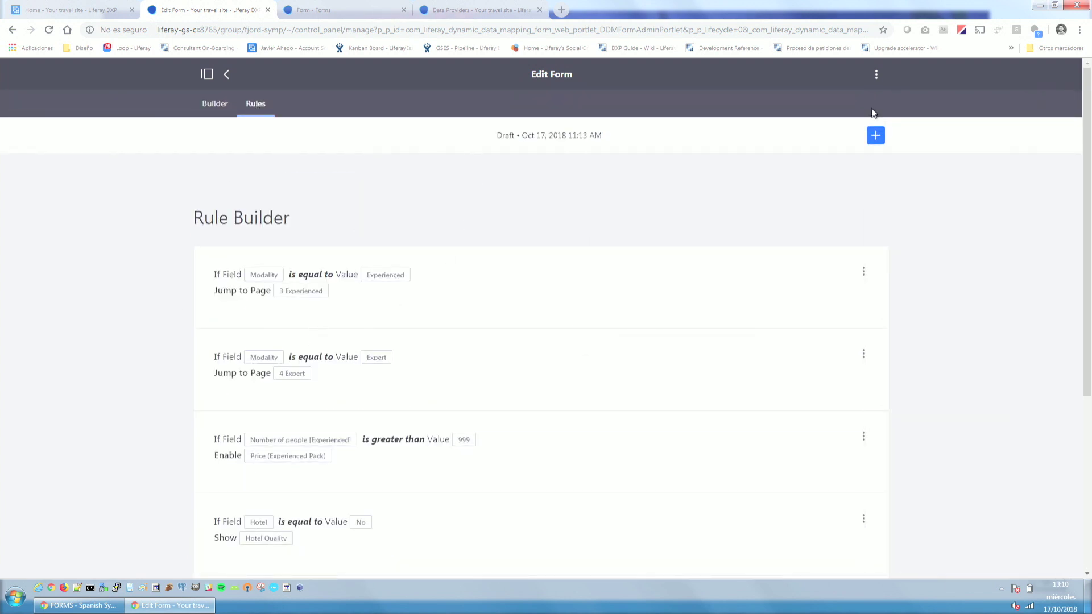
Start a new rule with the condition 'A. Choose the country' is not empty.
{"action": "left_click", "coordinate": [876, 135]}
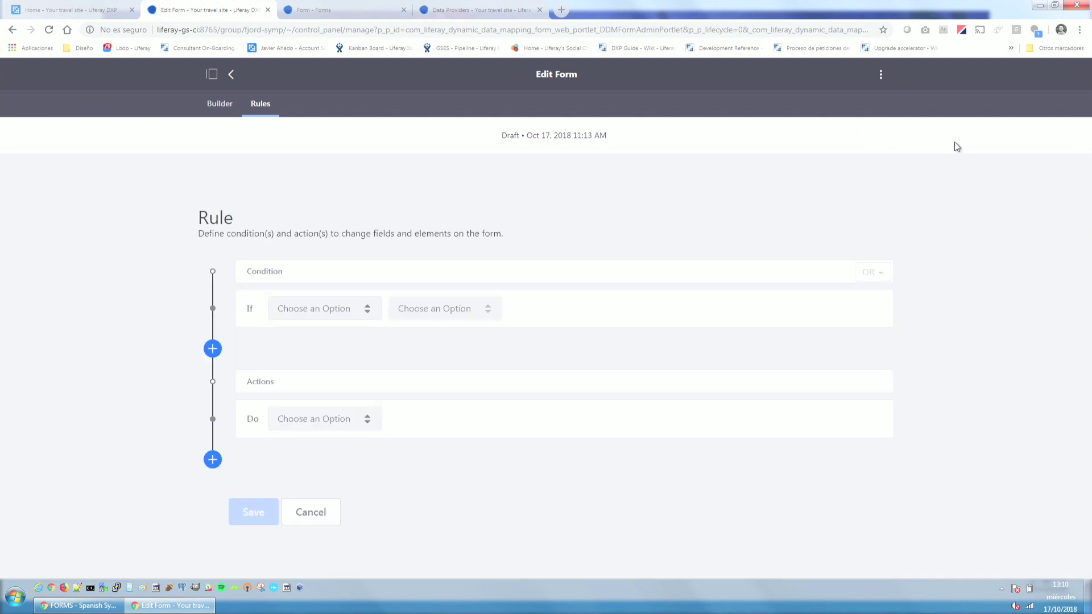
{"action": "left_click", "coordinate": [365, 309]}
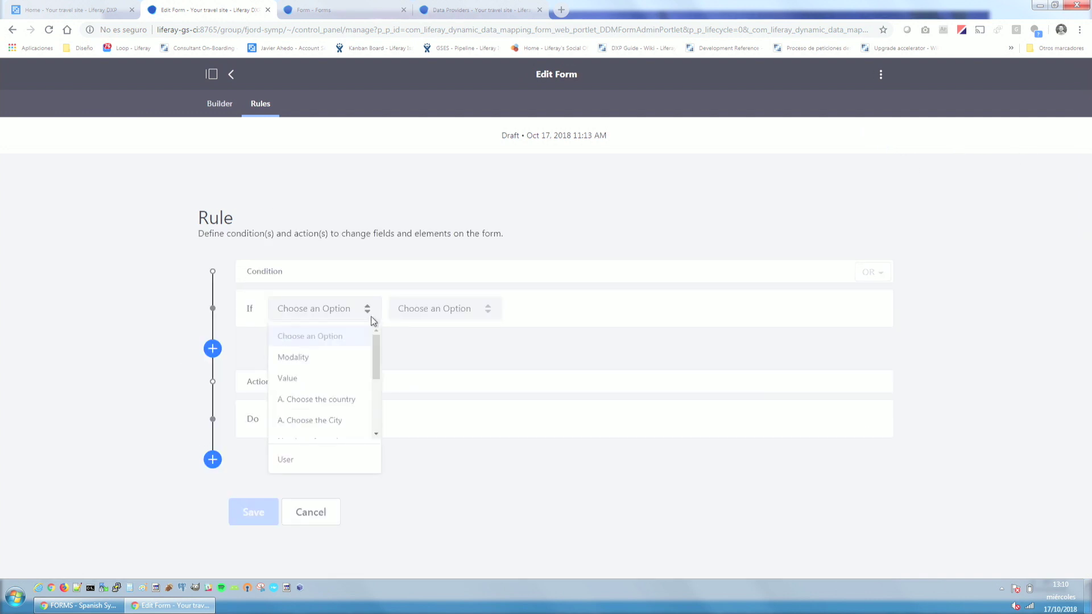
{"action": "left_click", "coordinate": [350, 401]}
{"action": "left_click", "coordinate": [490, 309]}
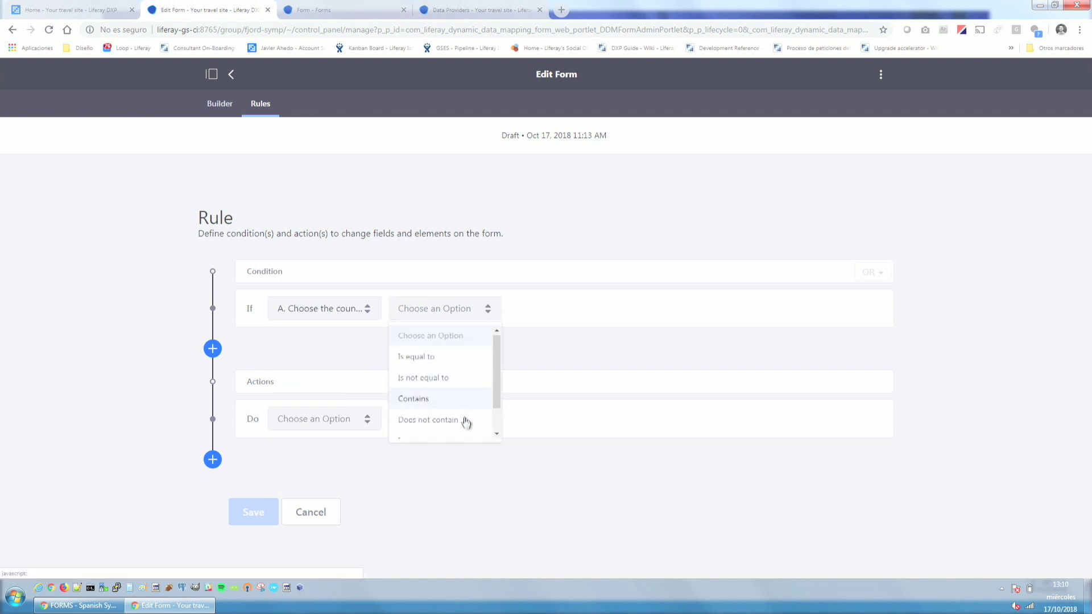
{"action": "scroll", "coordinate": [466, 422], "scroll_direction": "down", "scroll_amount": 2}
{"action": "left_click", "coordinate": [448, 426]}
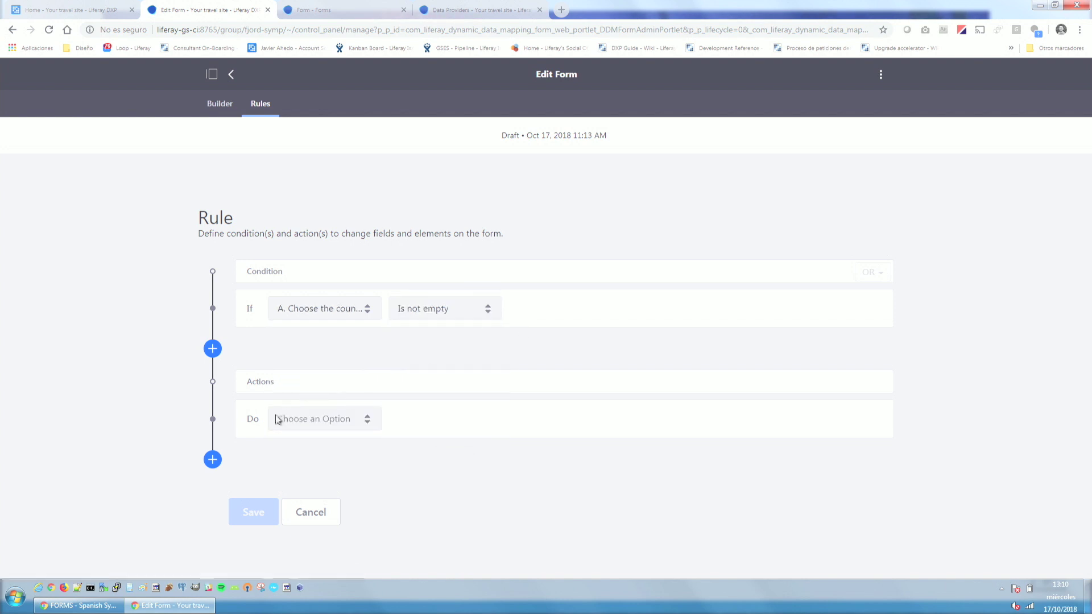
Set the rule's action to Autofill from the Provincias data provider.
{"action": "left_click", "coordinate": [333, 426]}
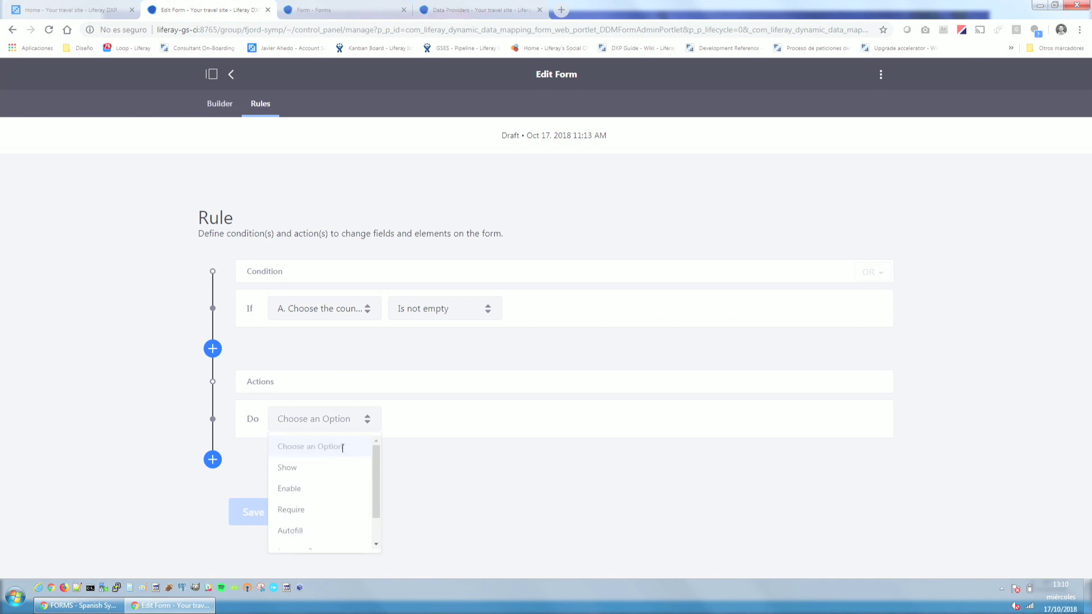
{"action": "scroll", "coordinate": [324, 503], "scroll_direction": "down", "scroll_amount": 1}
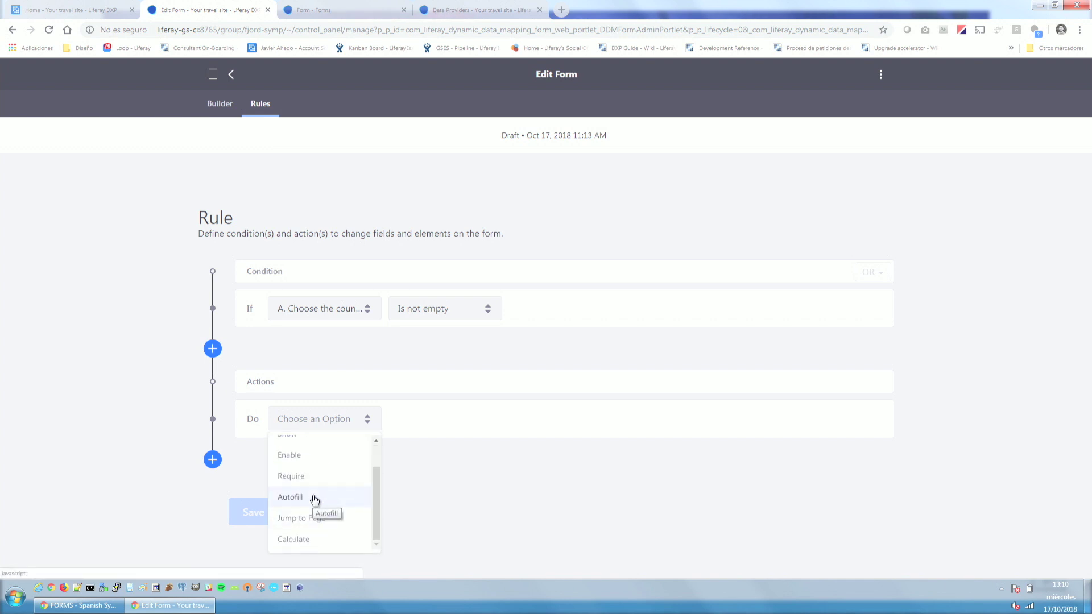
{"action": "left_click", "coordinate": [313, 499]}
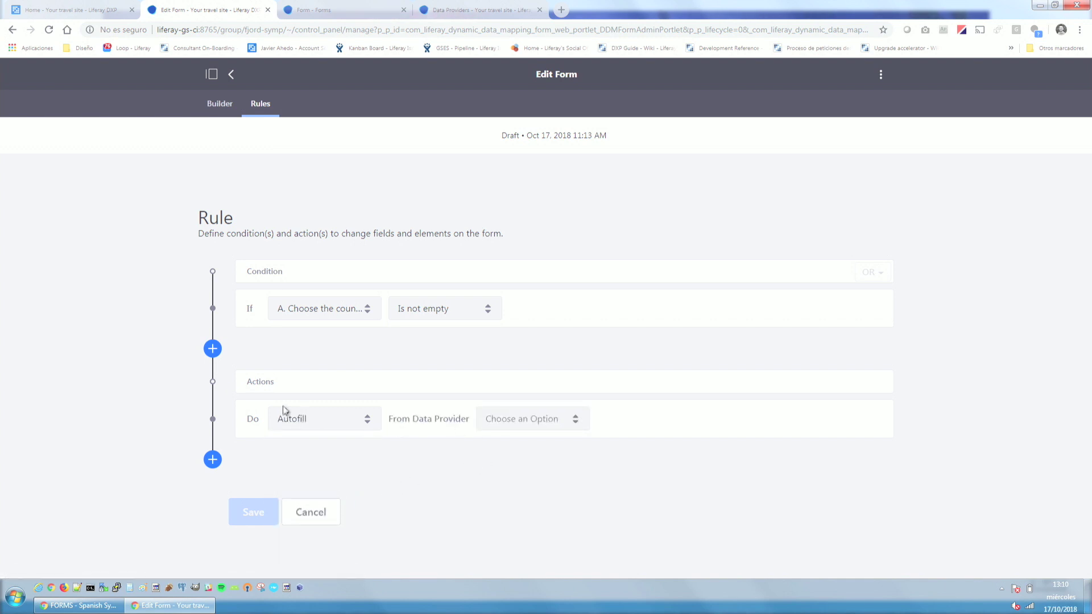
{"action": "left_click", "coordinate": [571, 420]}
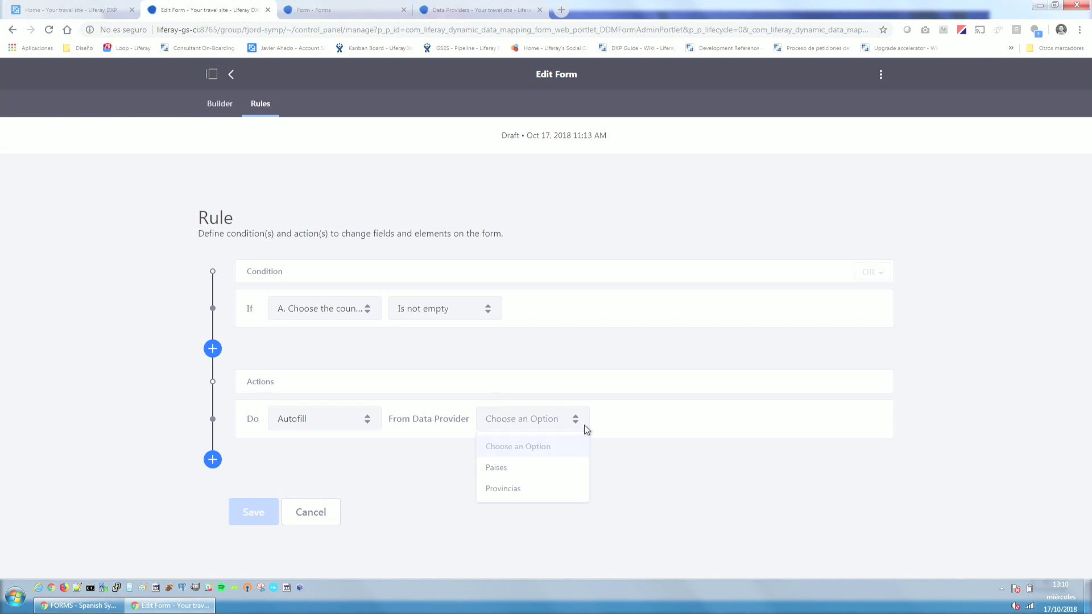
{"action": "left_click", "coordinate": [519, 490]}
{"action": "scroll", "coordinate": [440, 409], "scroll_direction": "down", "scroll_amount": 3}
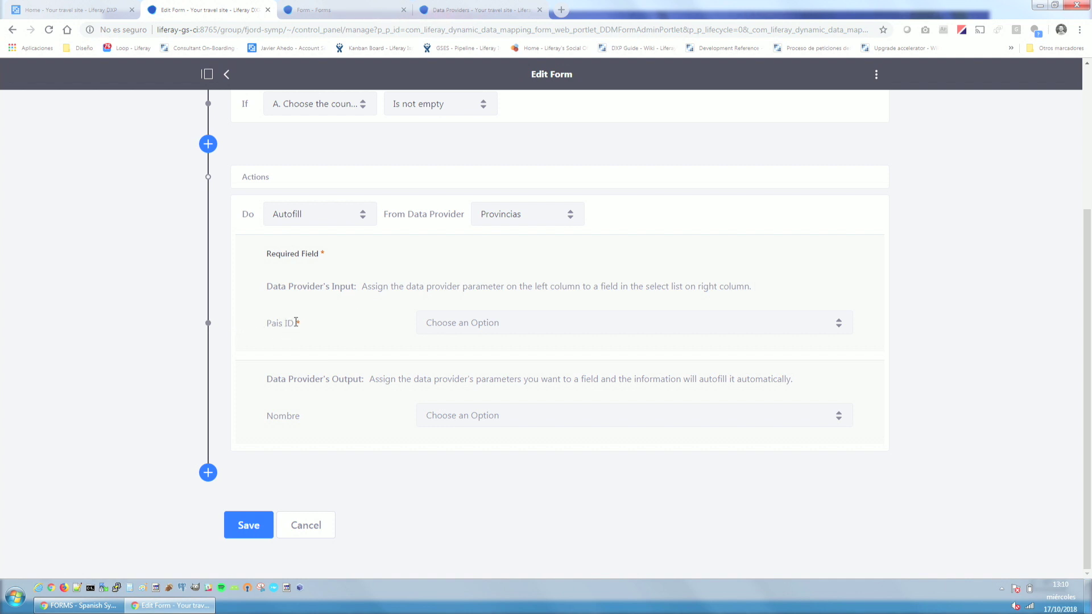
Map Pais ID from the country field and Nombre into City, then save the rule.
{"action": "left_click", "coordinate": [558, 333]}
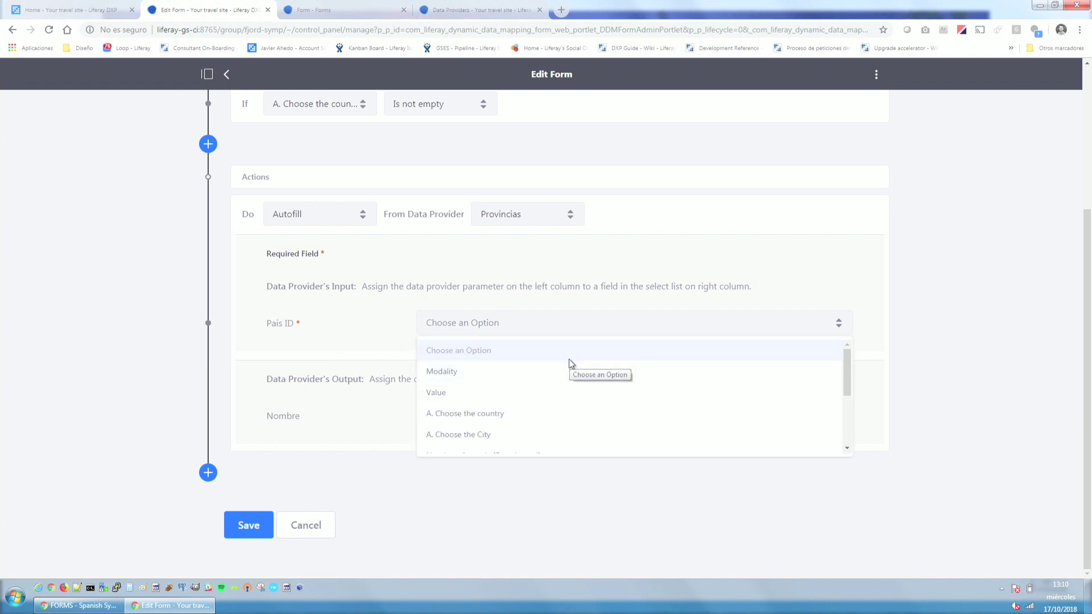
{"action": "left_click", "coordinate": [510, 348]}
{"action": "left_click", "coordinate": [518, 331]}
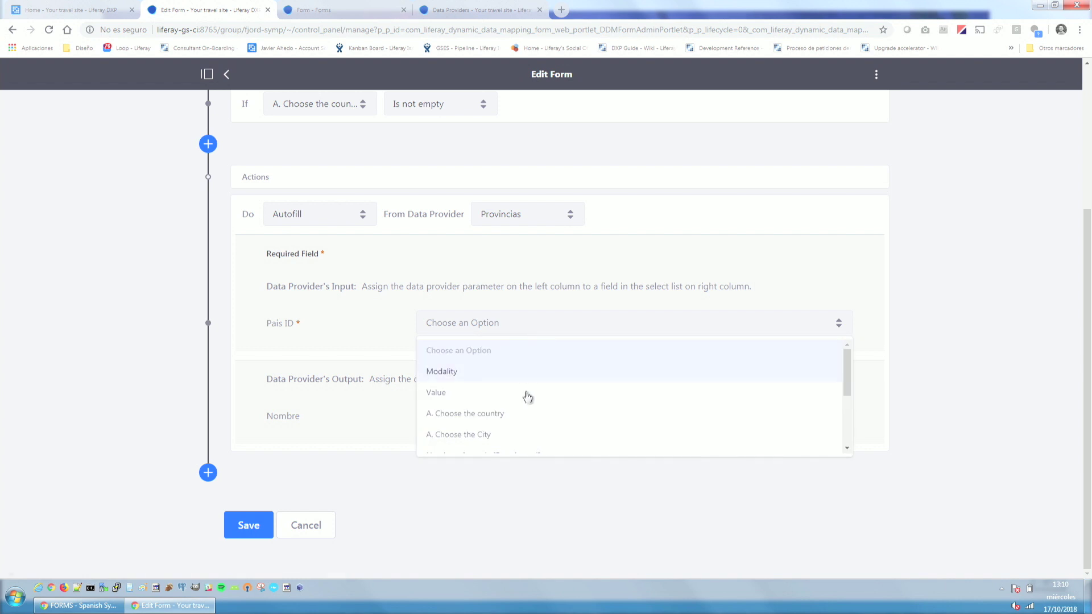
{"action": "left_click", "coordinate": [522, 420]}
{"action": "left_click", "coordinate": [489, 419]}
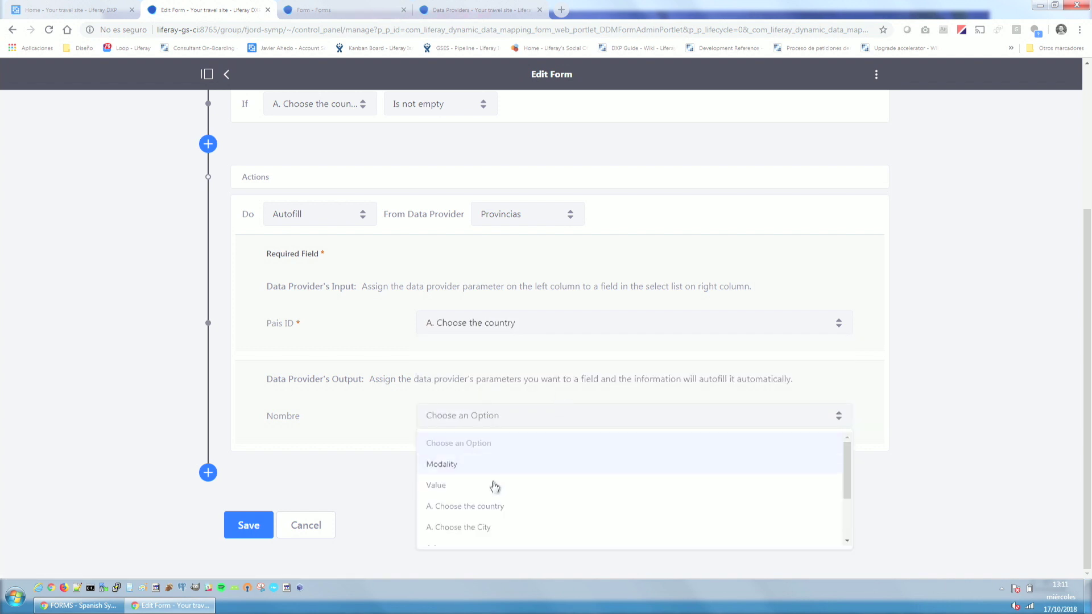
{"action": "left_click", "coordinate": [473, 529]}
{"action": "left_click", "coordinate": [249, 526]}
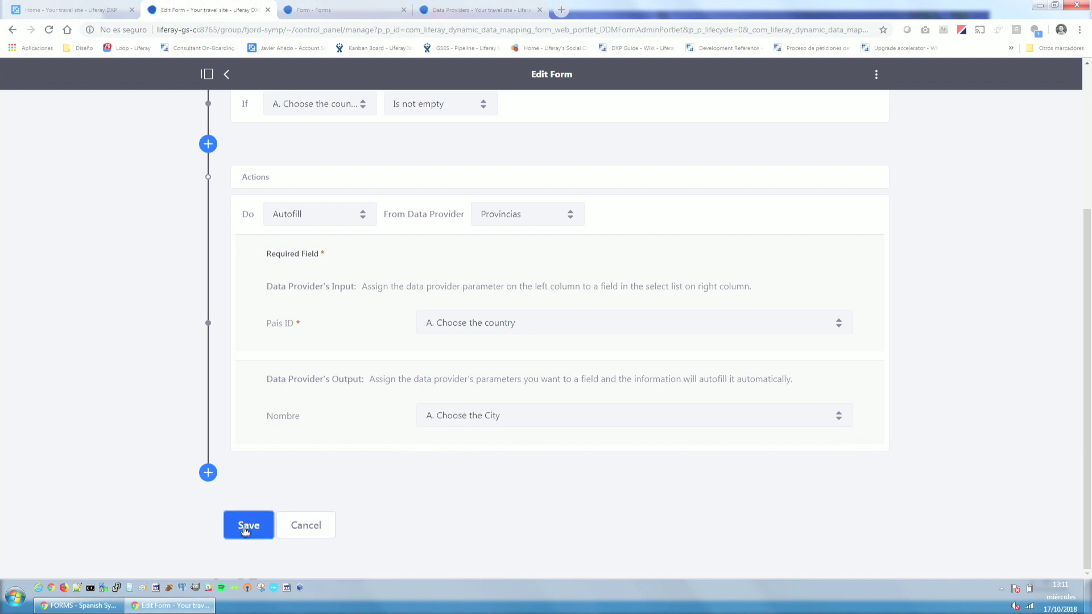
{"action": "left_click", "coordinate": [214, 103]}
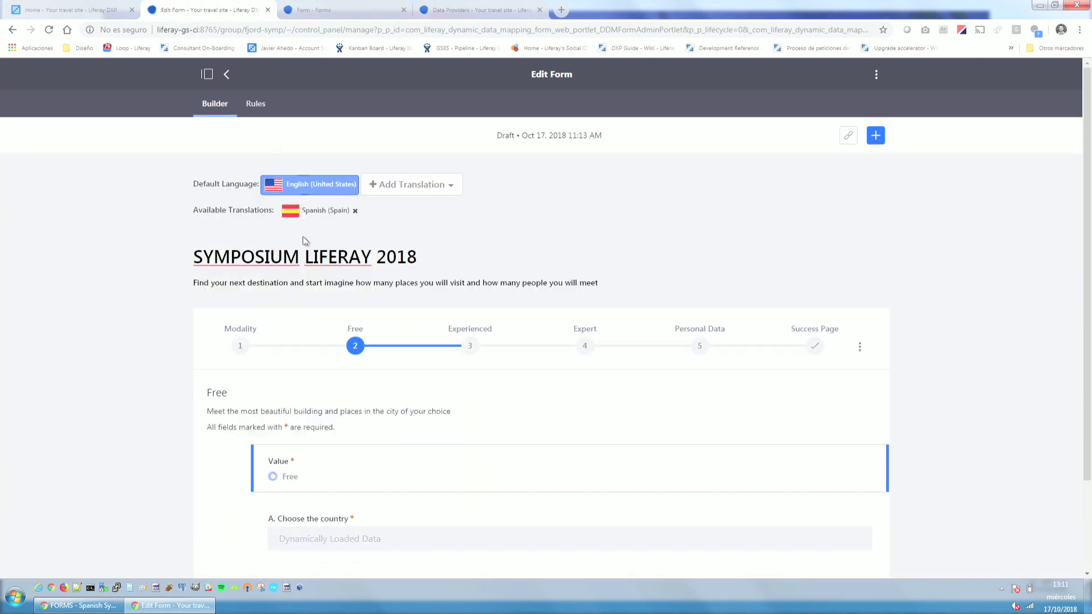
{"action": "scroll", "coordinate": [310, 483], "scroll_direction": "down", "scroll_amount": 5}
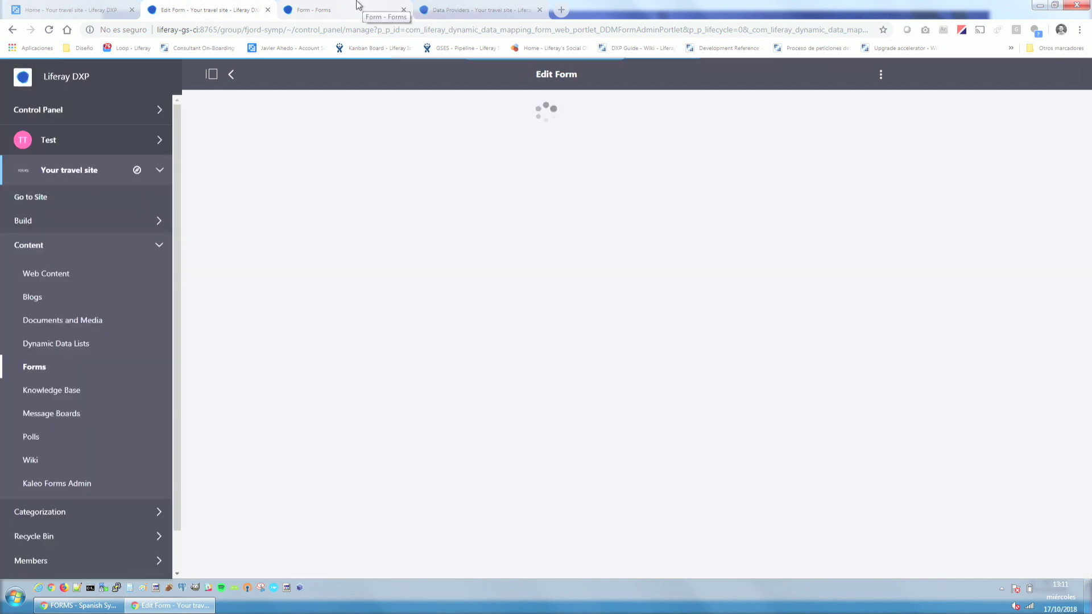
In the reloaded preview's Free page, choose spain as the country and Bizkaia as the city.
{"action": "left_click", "coordinate": [359, 5]}
{"action": "key", "text": "F5"}
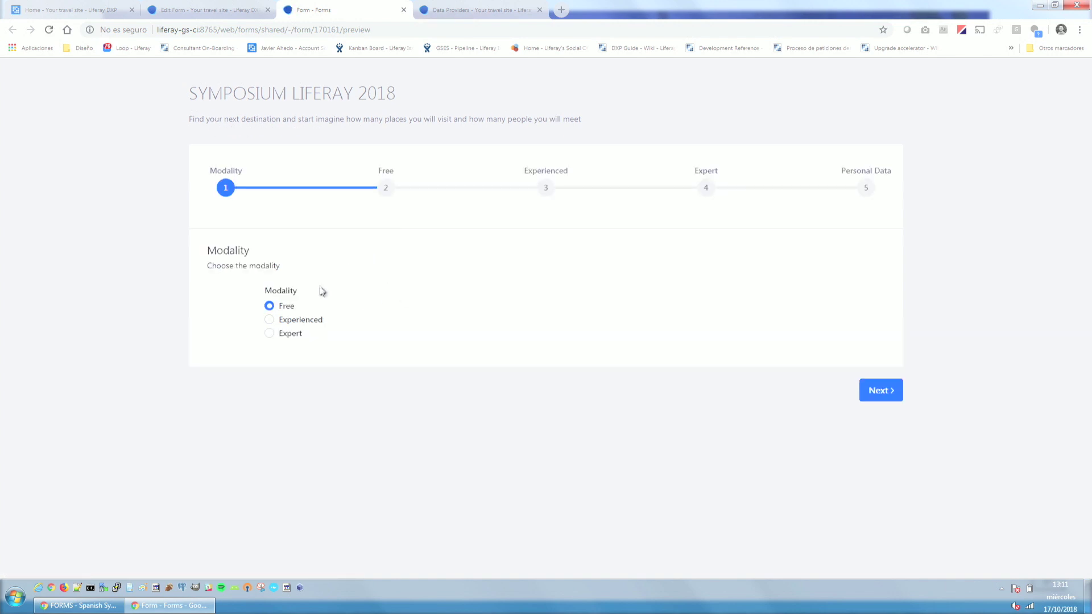
{"action": "left_click", "coordinate": [884, 397]}
{"action": "left_click", "coordinate": [400, 385]}
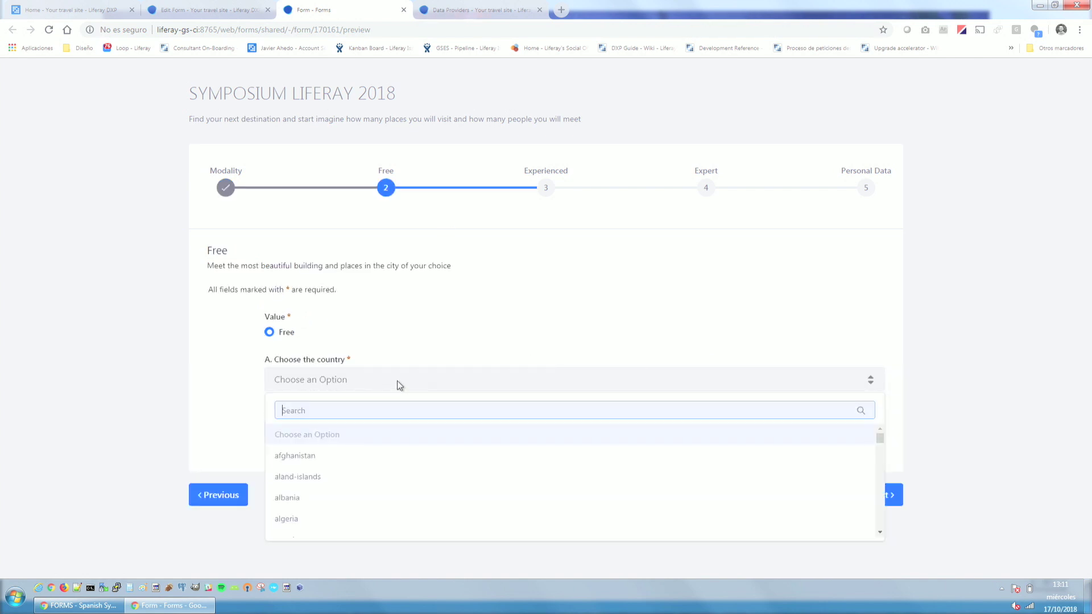
{"action": "type", "text": "spain"}
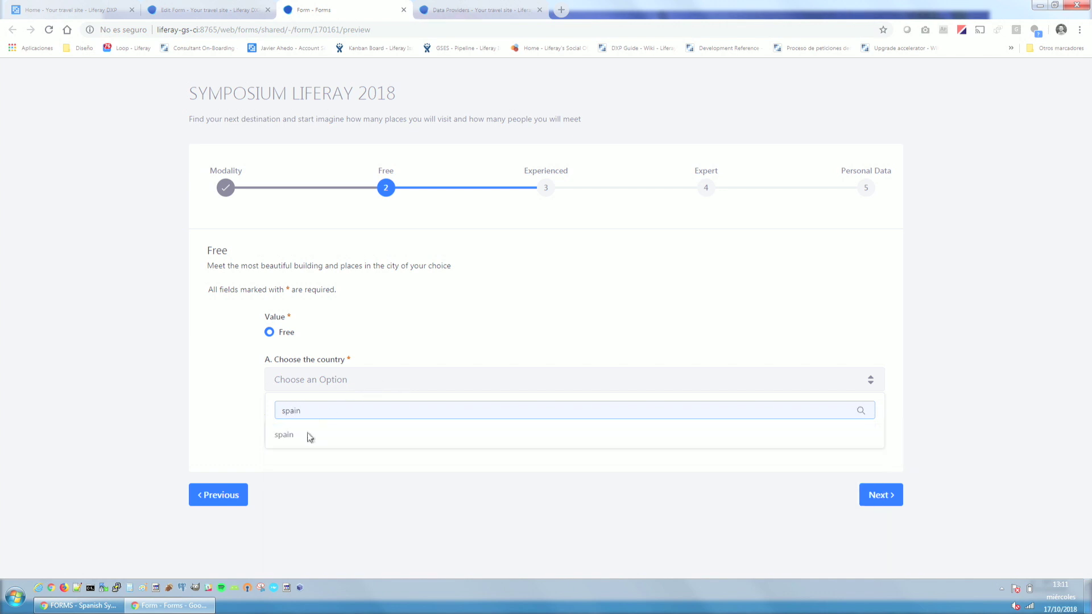
{"action": "left_click", "coordinate": [305, 435]}
{"action": "left_click", "coordinate": [303, 434]}
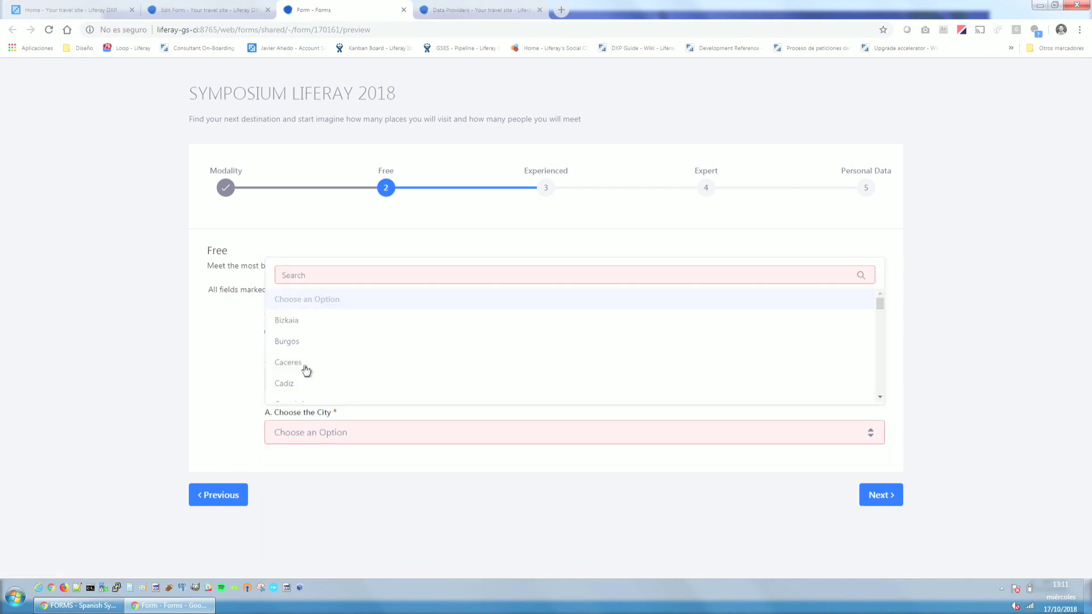
{"action": "left_click", "coordinate": [292, 324]}
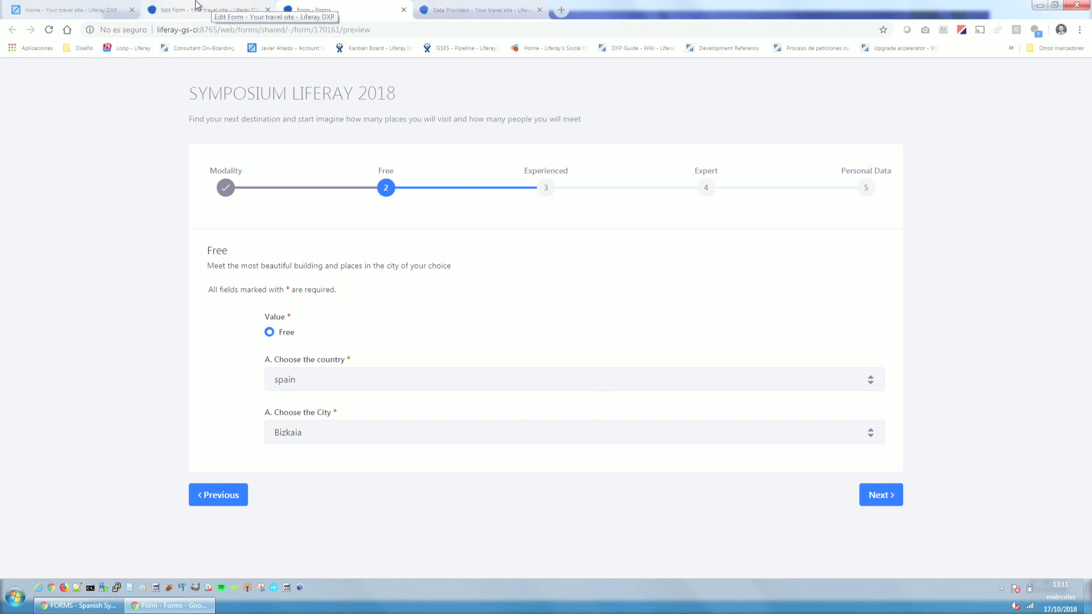
{"action": "left_click", "coordinate": [226, 7]}
{"action": "left_click", "coordinate": [307, 10]}
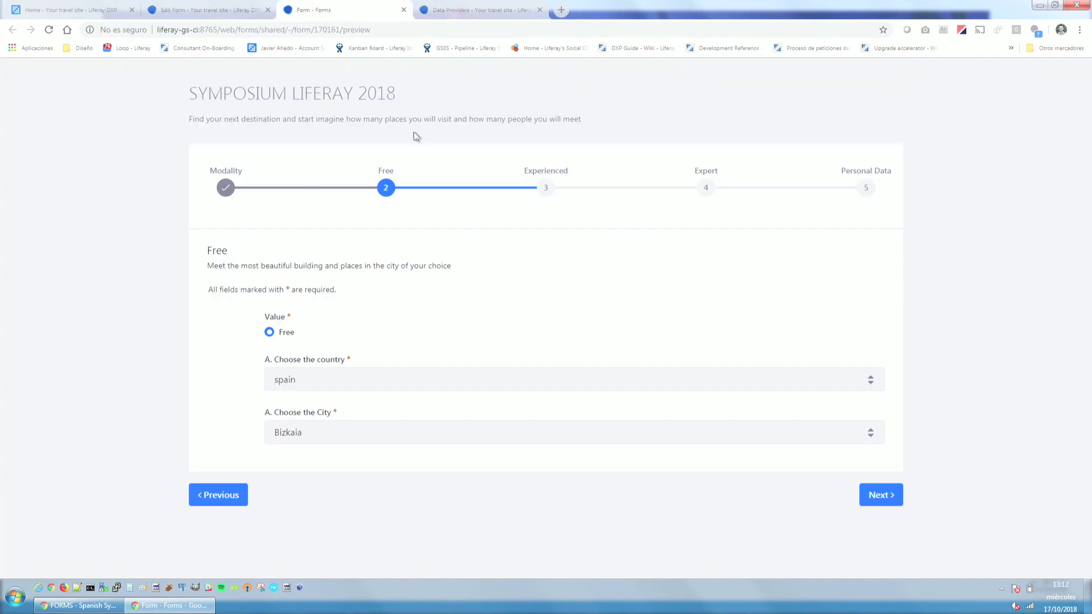
On the Experienced page, inspect the Number of people and Price (Experienced Pack) fields, then show Rules.
{"action": "left_click", "coordinate": [188, 9]}
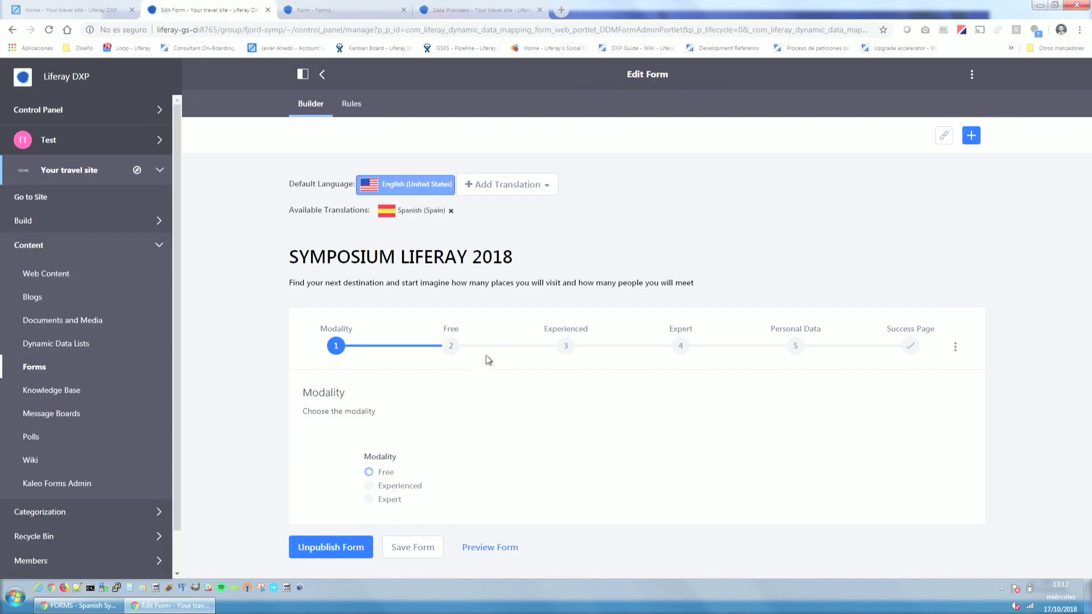
{"action": "left_click", "coordinate": [569, 344]}
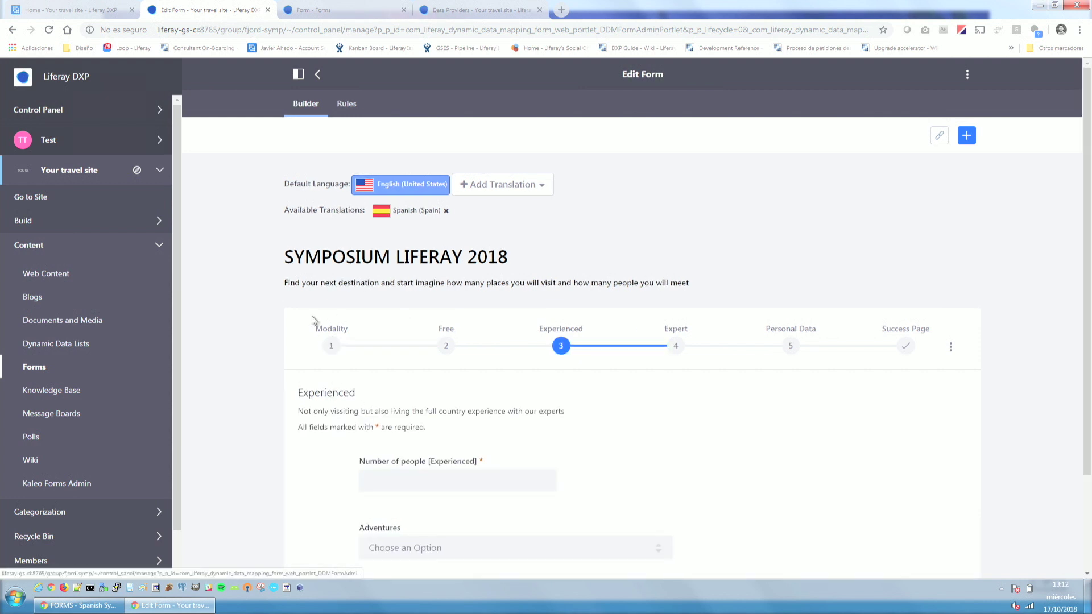
{"action": "left_click", "coordinate": [298, 74]}
{"action": "scroll", "coordinate": [386, 230], "scroll_direction": "down", "scroll_amount": 2}
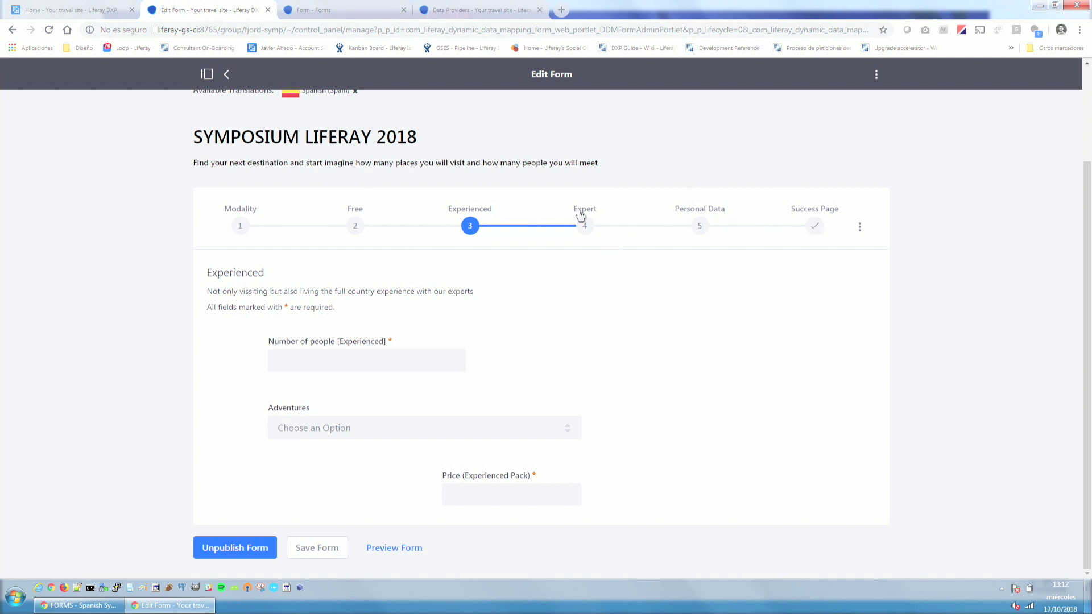
{"action": "left_click", "coordinate": [297, 367]}
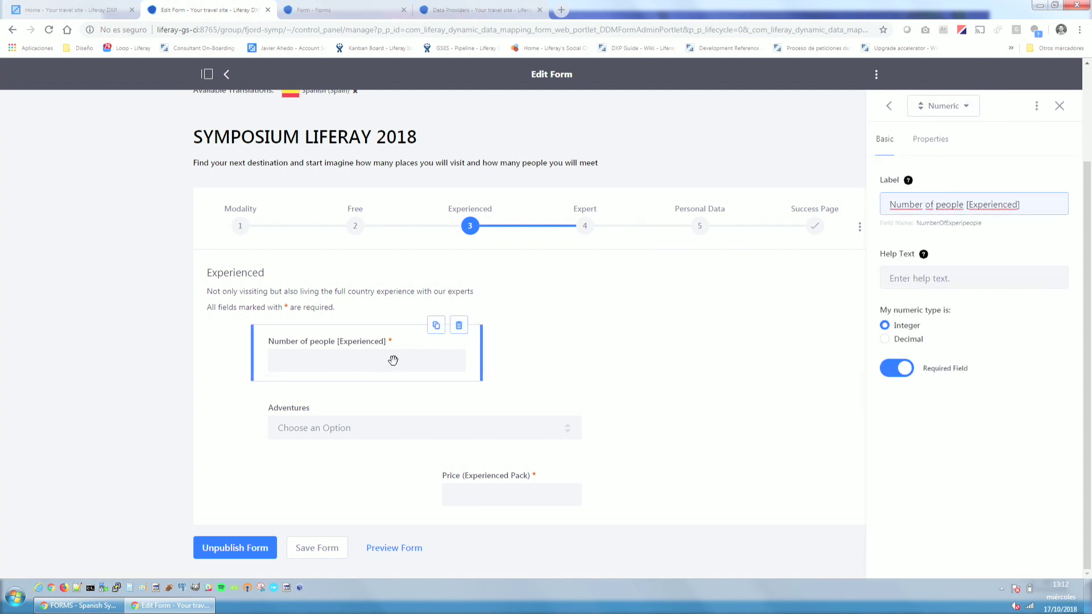
{"action": "left_click", "coordinate": [490, 485]}
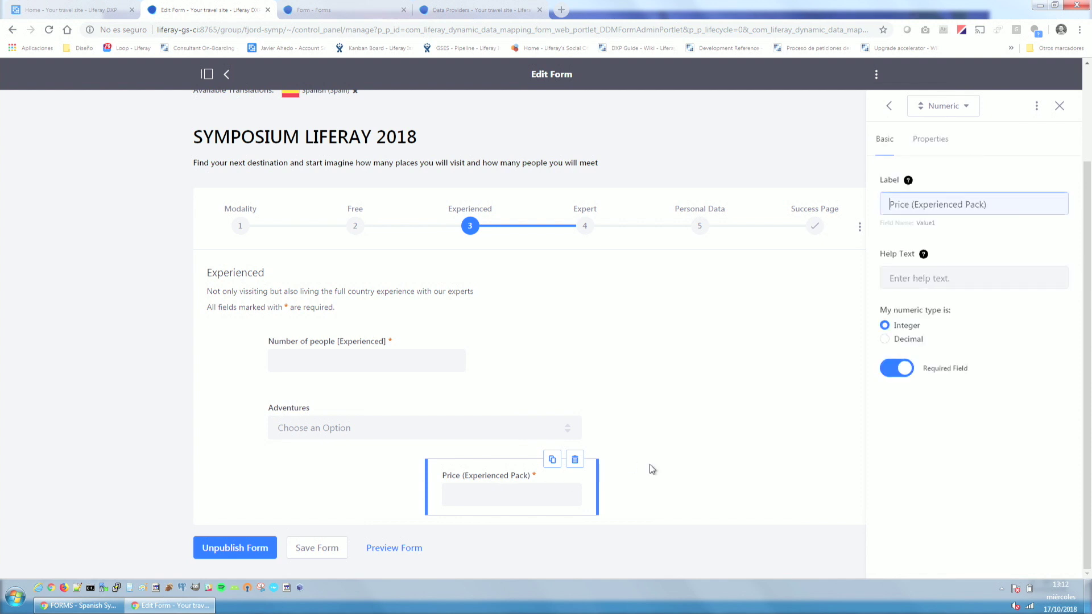
{"action": "left_click", "coordinate": [298, 359]}
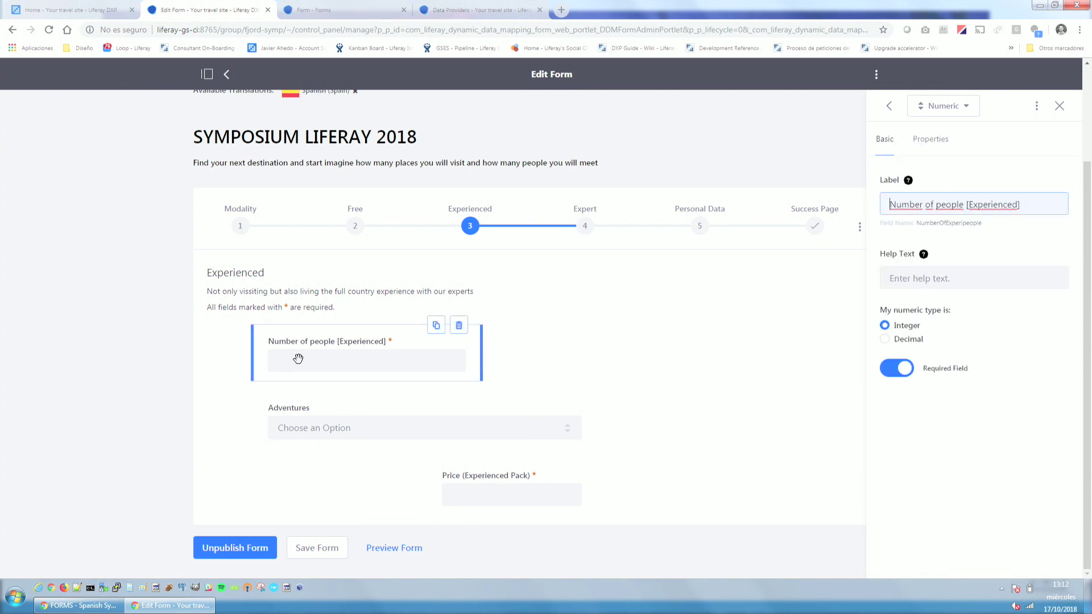
{"action": "scroll", "coordinate": [409, 310], "scroll_direction": "up", "scroll_amount": 2}
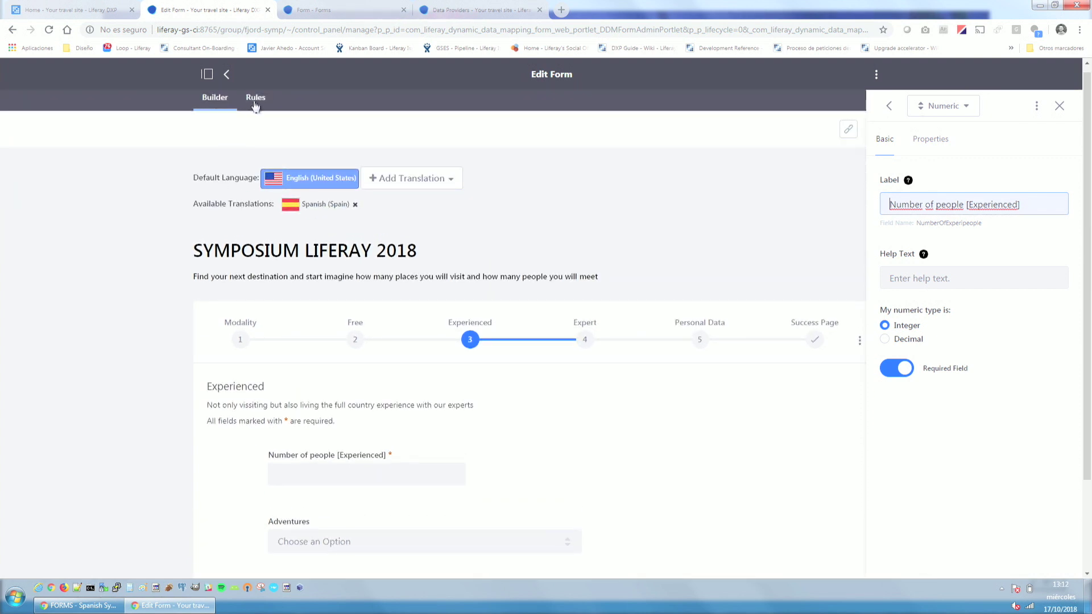
{"action": "left_click", "coordinate": [256, 98]}
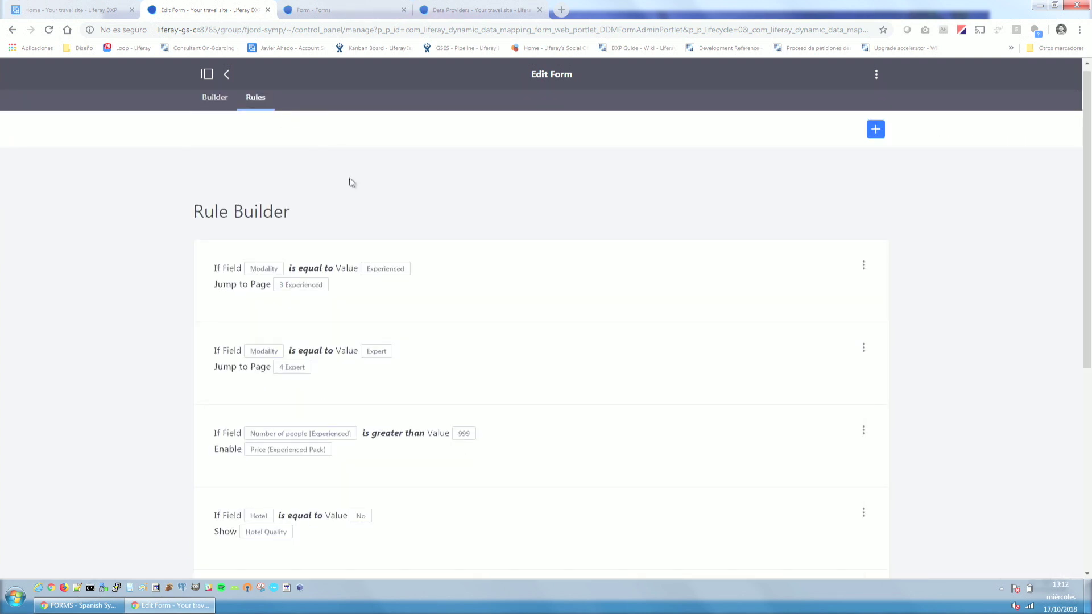
Start a new rule with the condition Number of people [Experienced] greater than or equal to 1.
{"action": "left_click", "coordinate": [876, 130]}
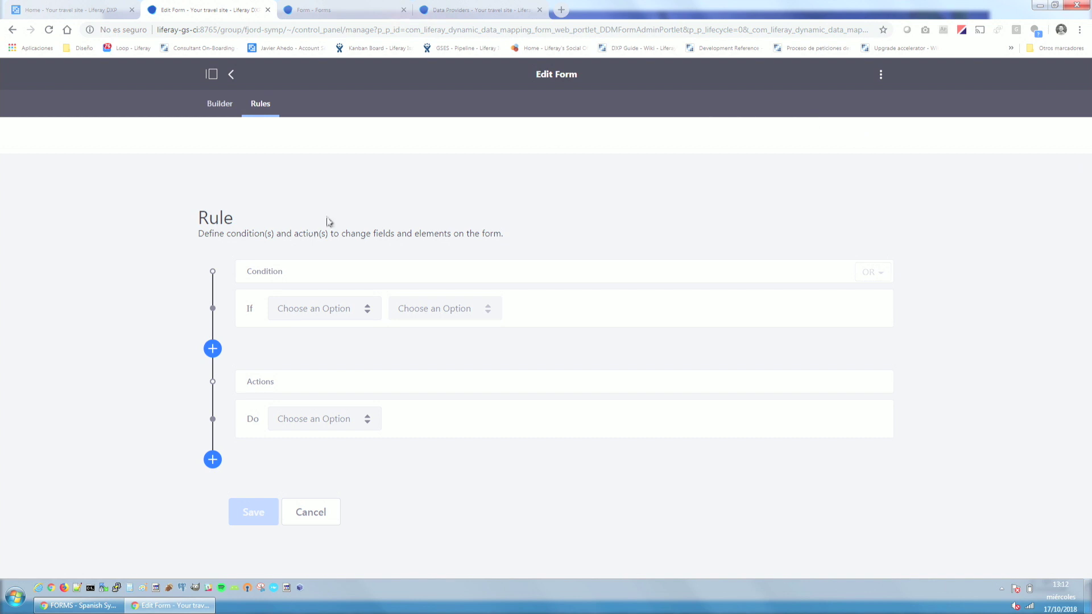
{"action": "left_click", "coordinate": [330, 311]}
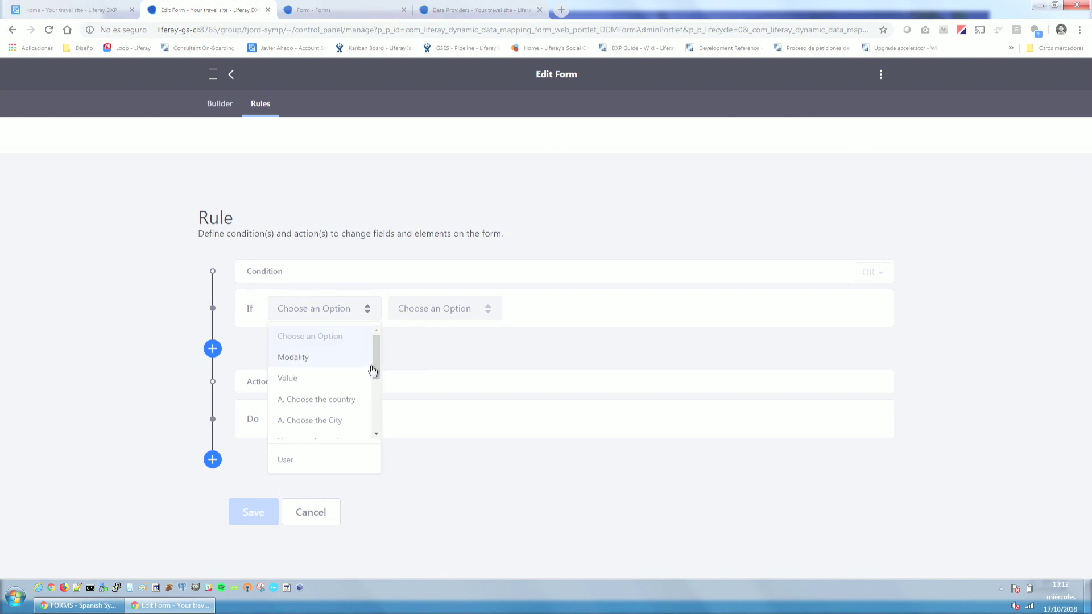
{"action": "left_click_drag", "start_coordinate": [378, 368], "coordinate": [381, 378]}
{"action": "left_click", "coordinate": [326, 400]}
{"action": "left_click", "coordinate": [479, 315]}
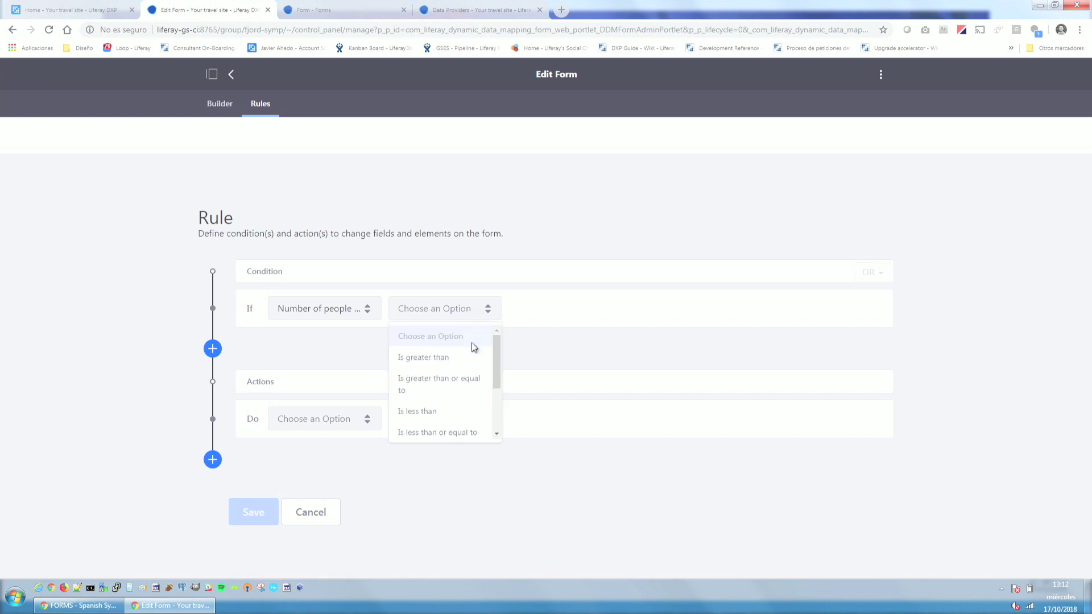
{"action": "left_click", "coordinate": [469, 364]}
{"action": "left_click", "coordinate": [591, 311]}
{"action": "left_click", "coordinate": [447, 312]}
{"action": "left_click", "coordinate": [450, 373]}
{"action": "left_click", "coordinate": [599, 312]}
{"action": "left_click", "coordinate": [564, 365]}
{"action": "left_click", "coordinate": [667, 307]}
{"action": "type", "text": "1"}
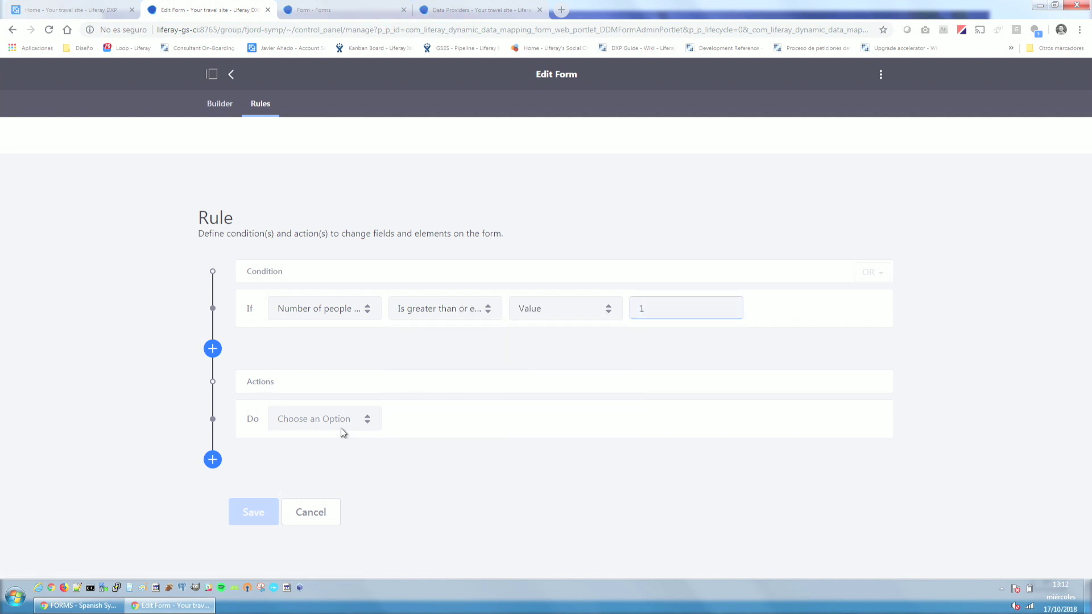
Set the action to calculate Number of people *60 into Price (Experienced Pack), and save the rule.
{"action": "left_click", "coordinate": [343, 430]}
{"action": "scroll", "coordinate": [329, 488], "scroll_direction": "down", "scroll_amount": 1}
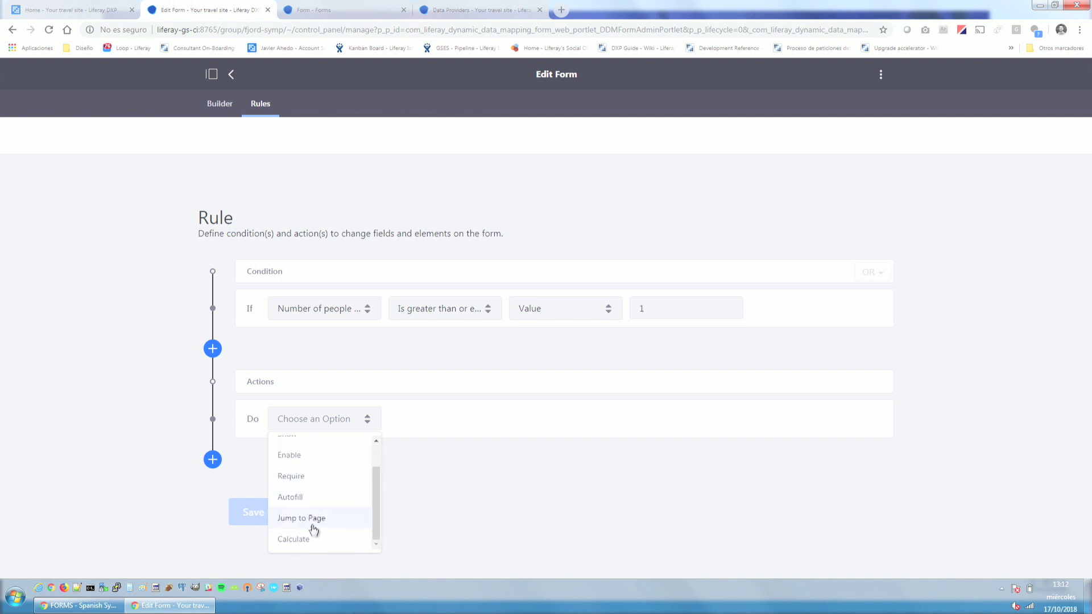
{"action": "left_click", "coordinate": [310, 543]}
{"action": "scroll", "coordinate": [398, 426], "scroll_direction": "down", "scroll_amount": 4}
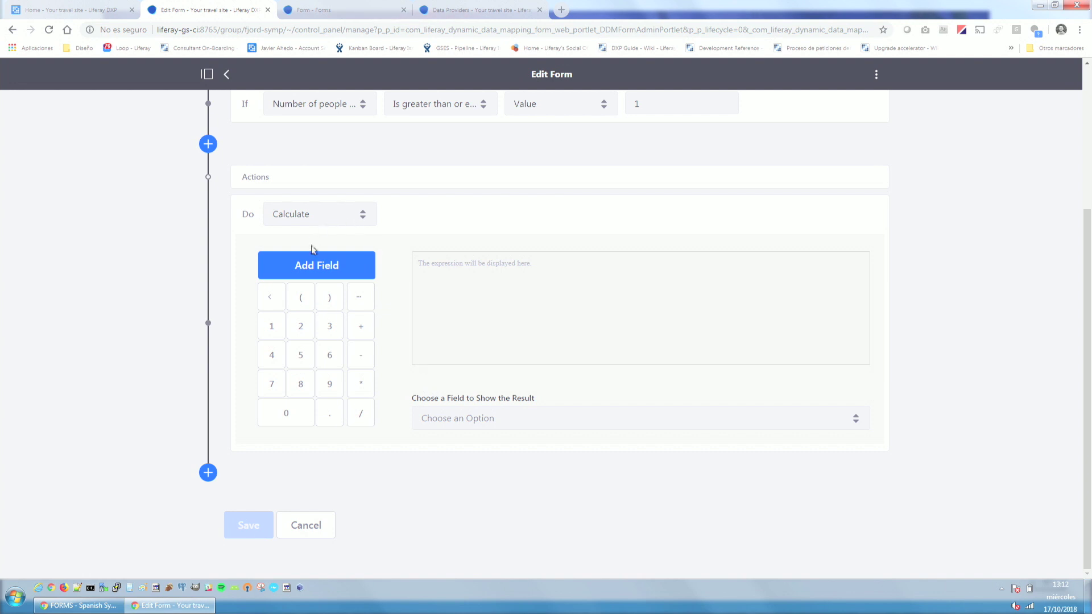
{"action": "left_click", "coordinate": [316, 272]}
{"action": "left_click", "coordinate": [308, 326]}
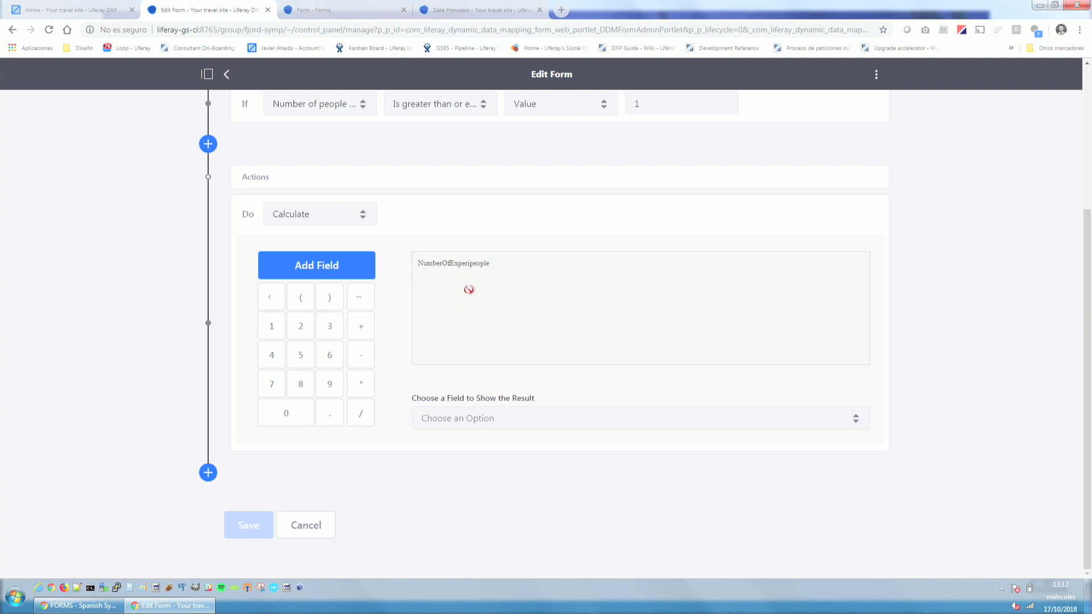
{"action": "left_click", "coordinate": [361, 383]}
{"action": "left_click", "coordinate": [332, 359]}
{"action": "left_click", "coordinate": [292, 427]}
{"action": "left_click", "coordinate": [494, 421]}
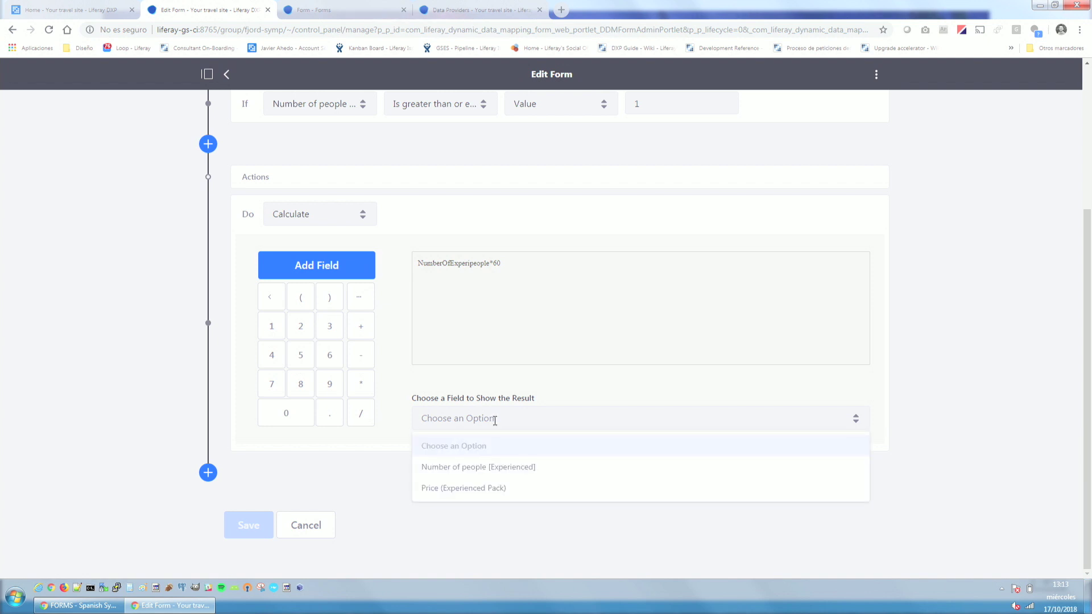
{"action": "left_click", "coordinate": [494, 489]}
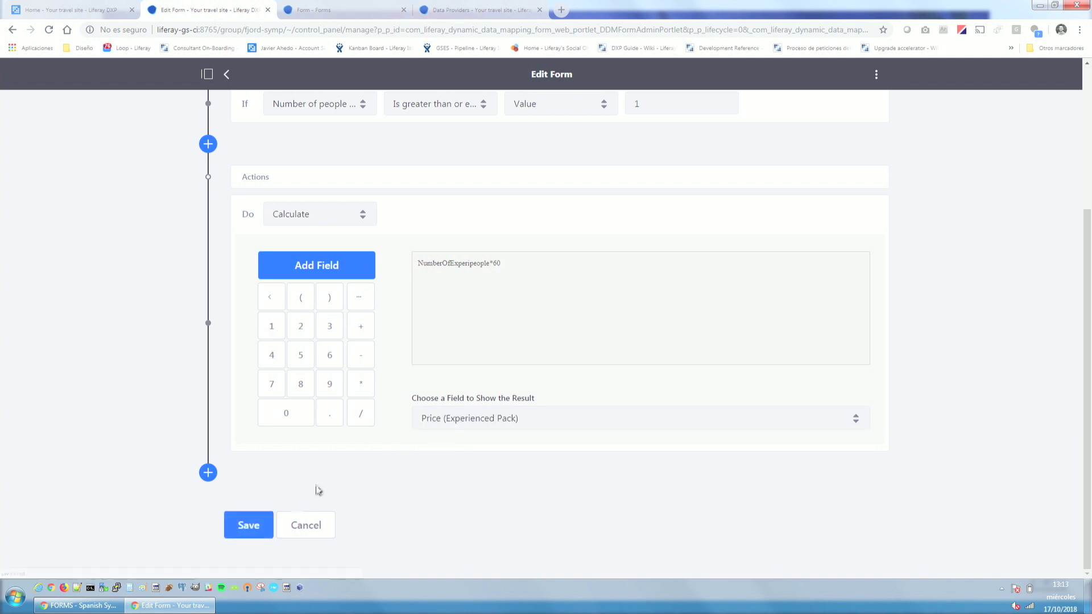
{"action": "left_click", "coordinate": [249, 526]}
Save the SYMPOSIUM LIFERAY 2018 form from the Builder.
{"action": "scroll", "coordinate": [259, 183], "scroll_direction": "up", "scroll_amount": 4}
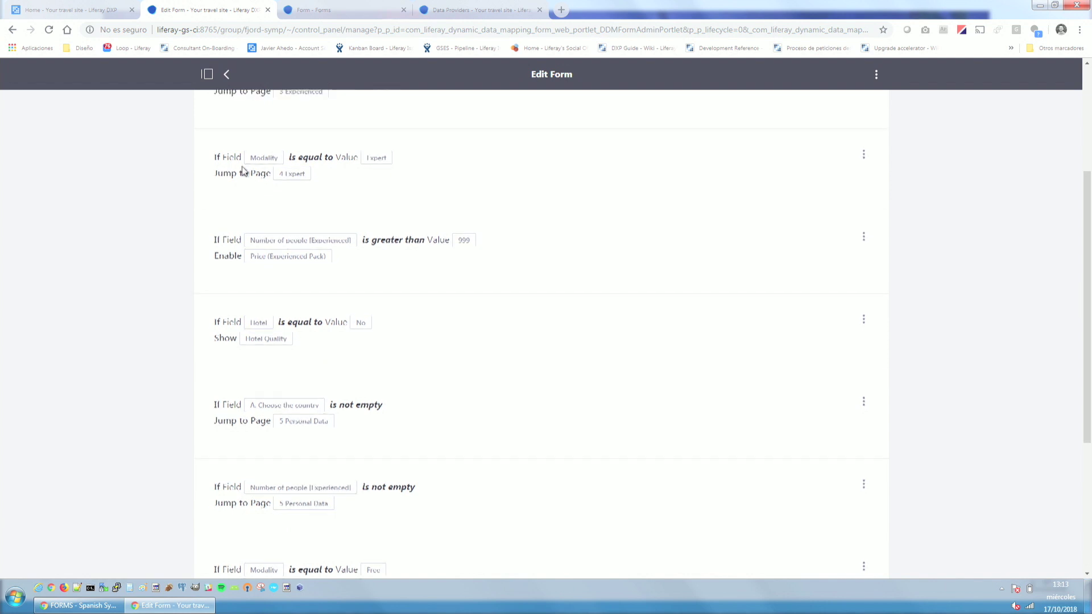
{"action": "left_click", "coordinate": [225, 105]}
{"action": "scroll", "coordinate": [310, 383], "scroll_direction": "down", "scroll_amount": 3}
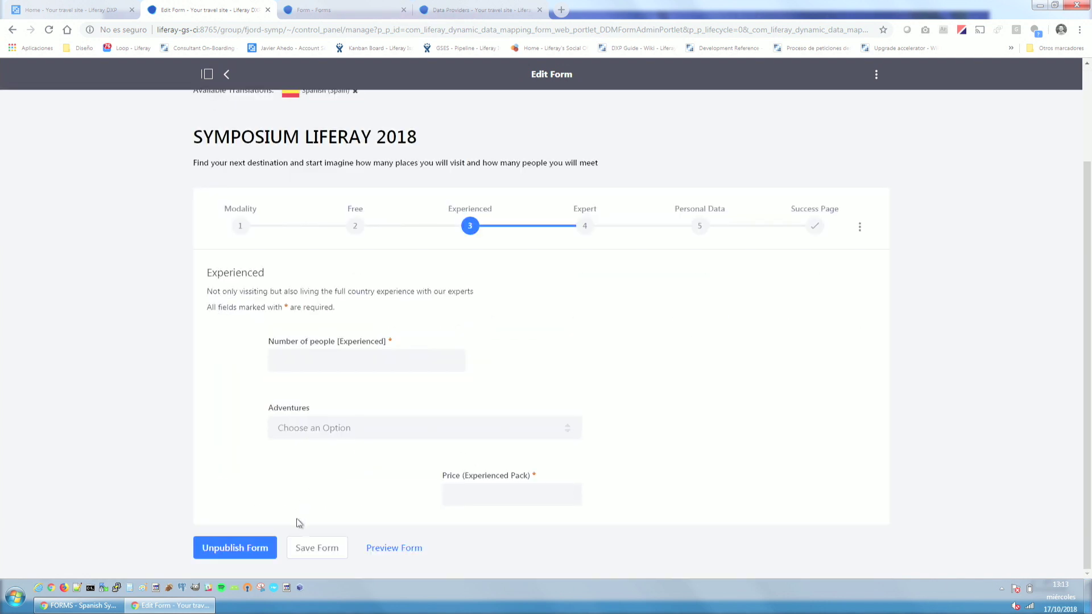
{"action": "left_click", "coordinate": [316, 548]}
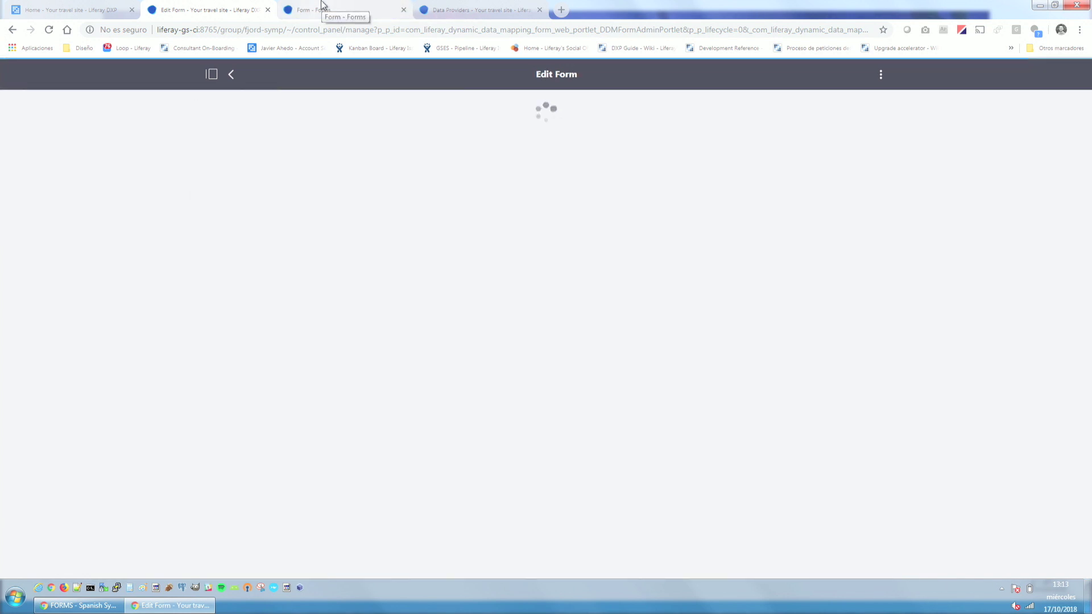
In the reloaded preview, choose Experienced and enter 12 people to check the 720 price.
{"action": "left_click", "coordinate": [322, 4]}
{"action": "key", "text": "F5"}
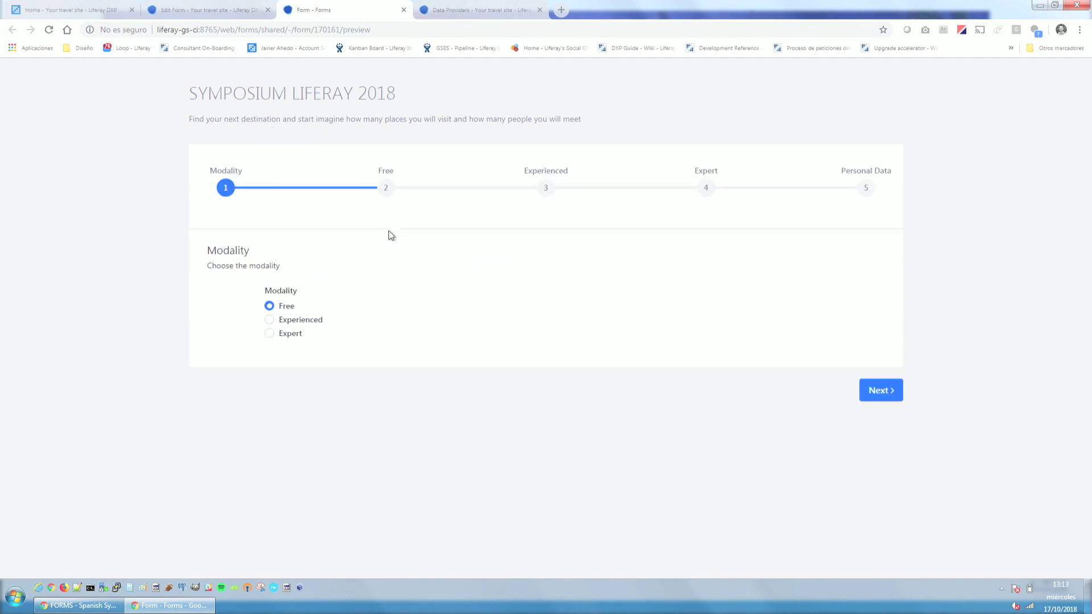
{"action": "left_click", "coordinate": [269, 320]}
{"action": "left_click", "coordinate": [873, 395]}
{"action": "left_click", "coordinate": [464, 345]}
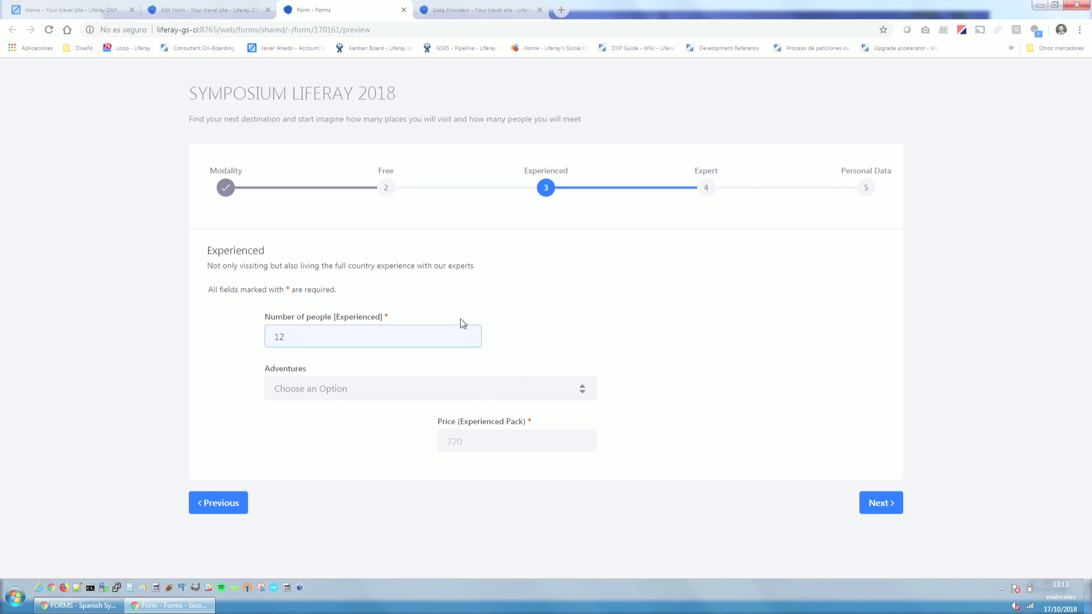
{"action": "left_click", "coordinate": [216, 10]}
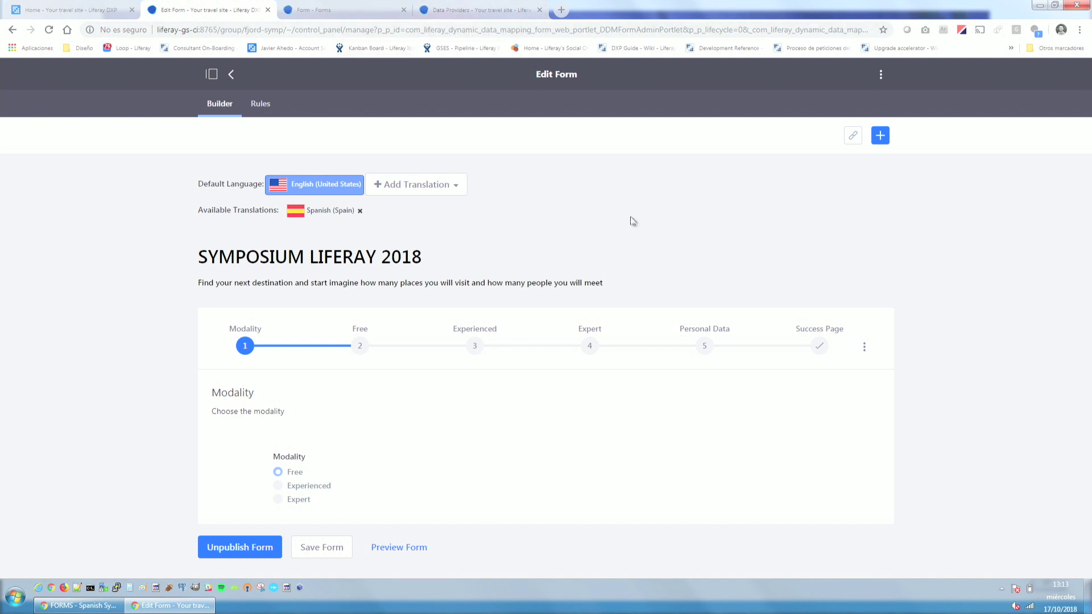
Drop the Personal Data element set onto the Personal Data page, then move to the Expert page.
{"action": "left_click", "coordinate": [705, 347]}
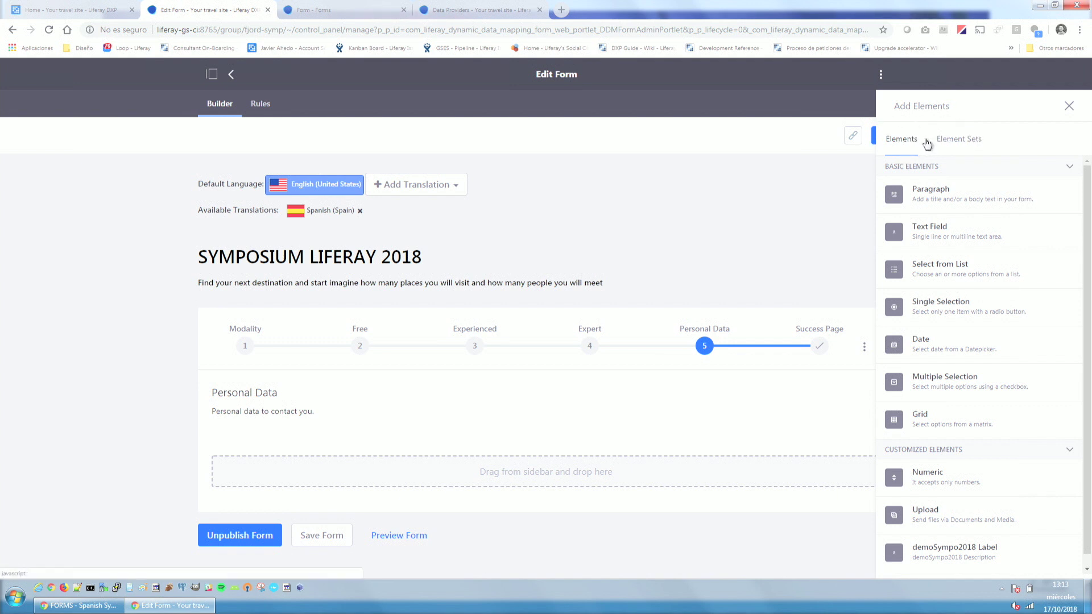
{"action": "left_click", "coordinate": [946, 138]}
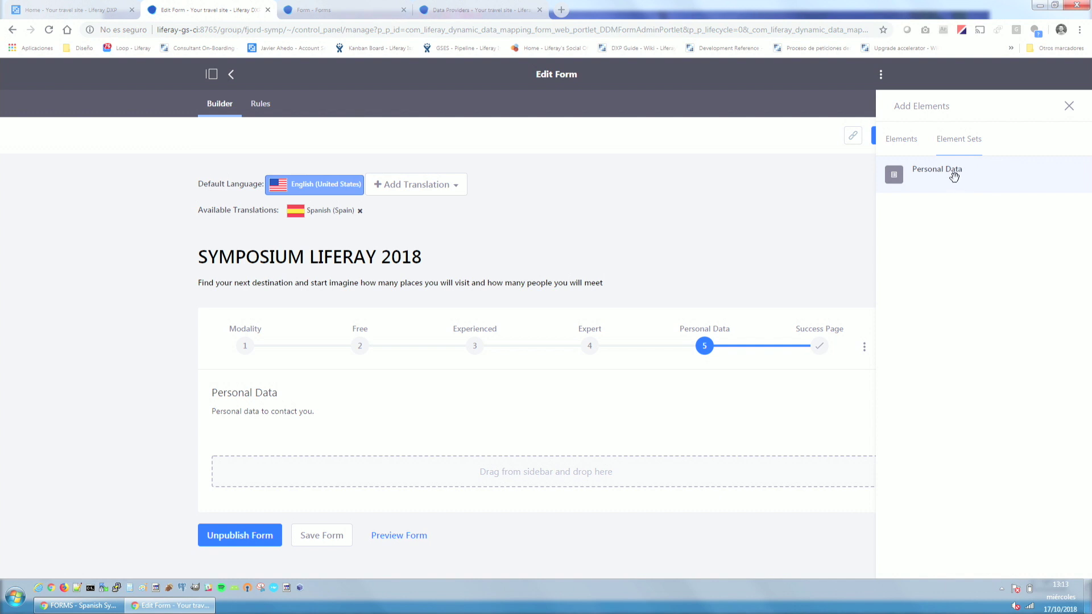
{"action": "left_click_drag", "start_coordinate": [952, 177], "coordinate": [539, 476]}
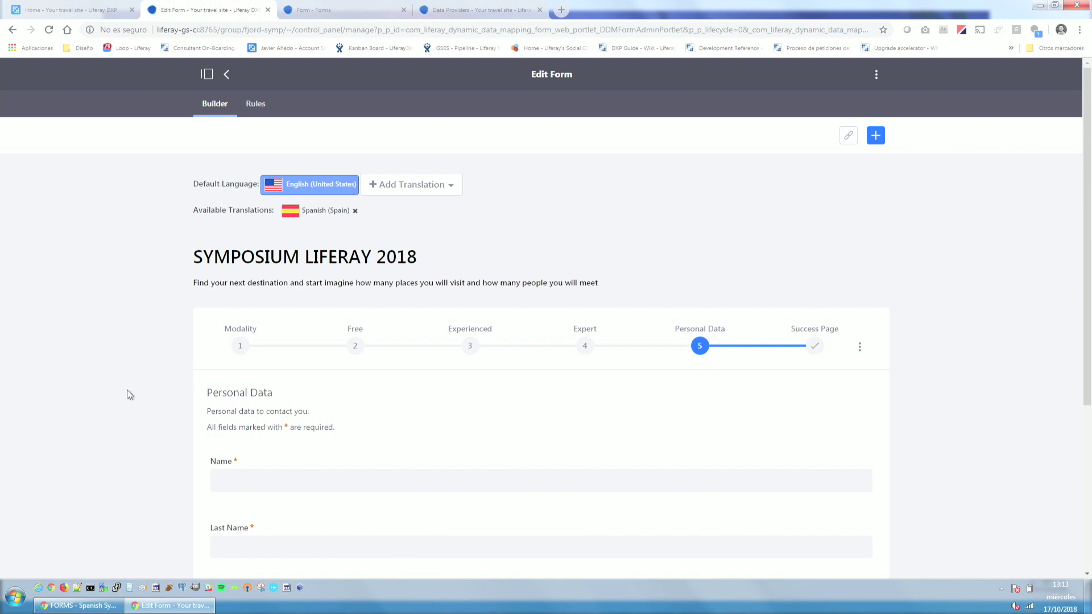
{"action": "scroll", "coordinate": [134, 390], "scroll_direction": "down", "scroll_amount": 4}
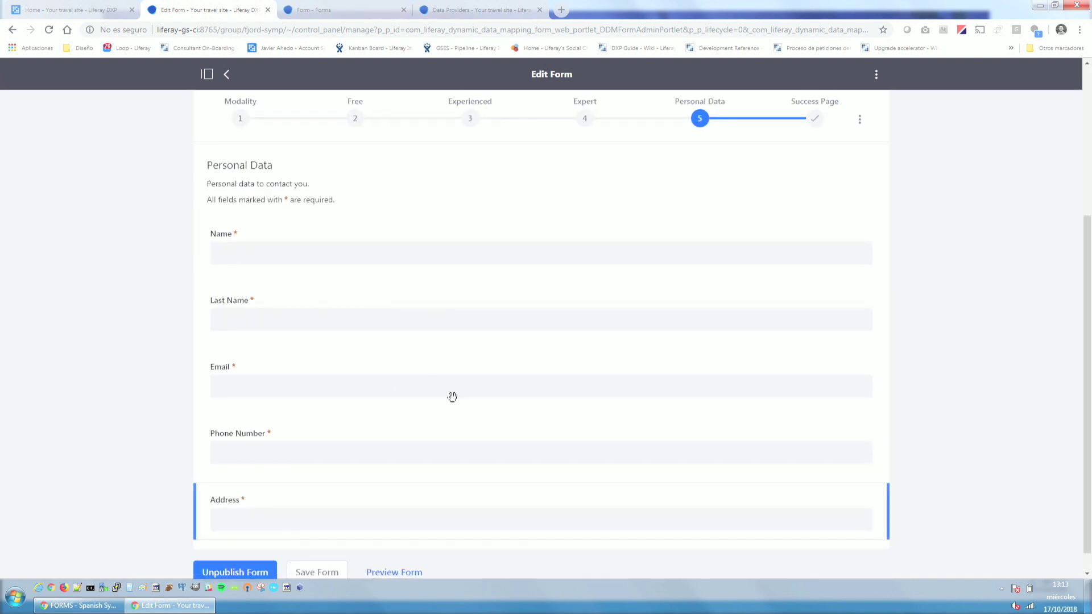
{"action": "scroll", "coordinate": [310, 304], "scroll_direction": "up", "scroll_amount": 4}
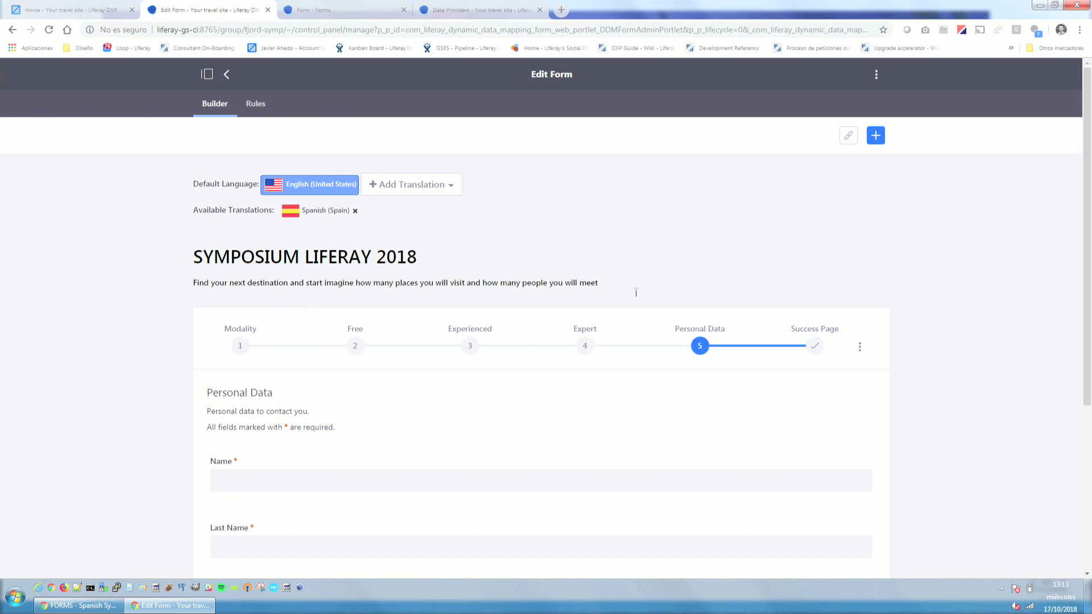
{"action": "left_click", "coordinate": [583, 350]}
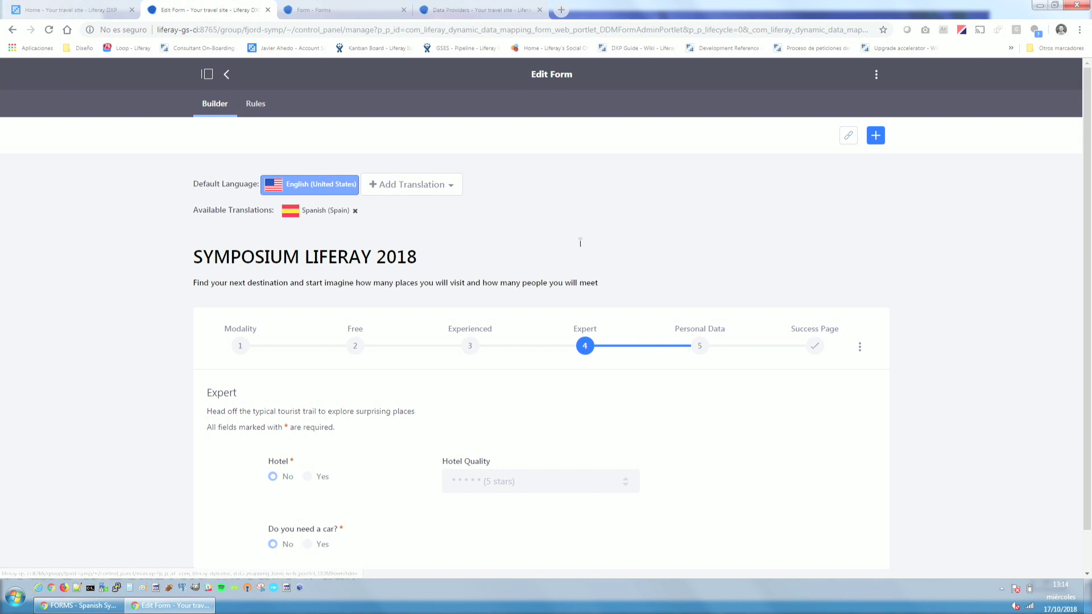
Inspect the Expert page's Do you need a car?, Hotel and Hotel Quality fields.
{"action": "scroll", "coordinate": [618, 223], "scroll_direction": "down", "scroll_amount": 1}
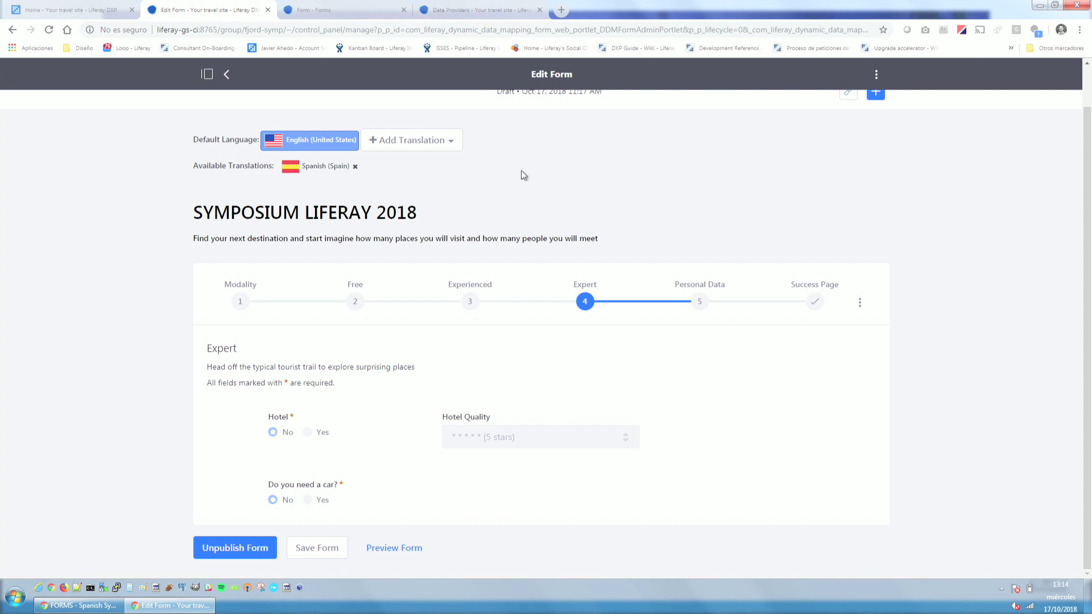
{"action": "left_click", "coordinate": [375, 503]}
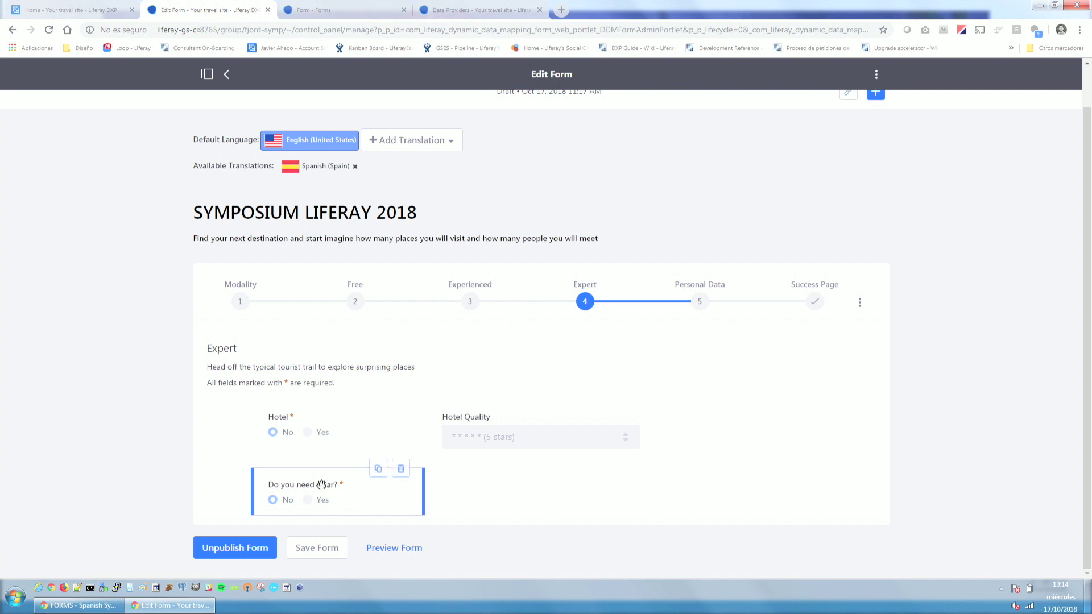
{"action": "left_click", "coordinate": [301, 435]}
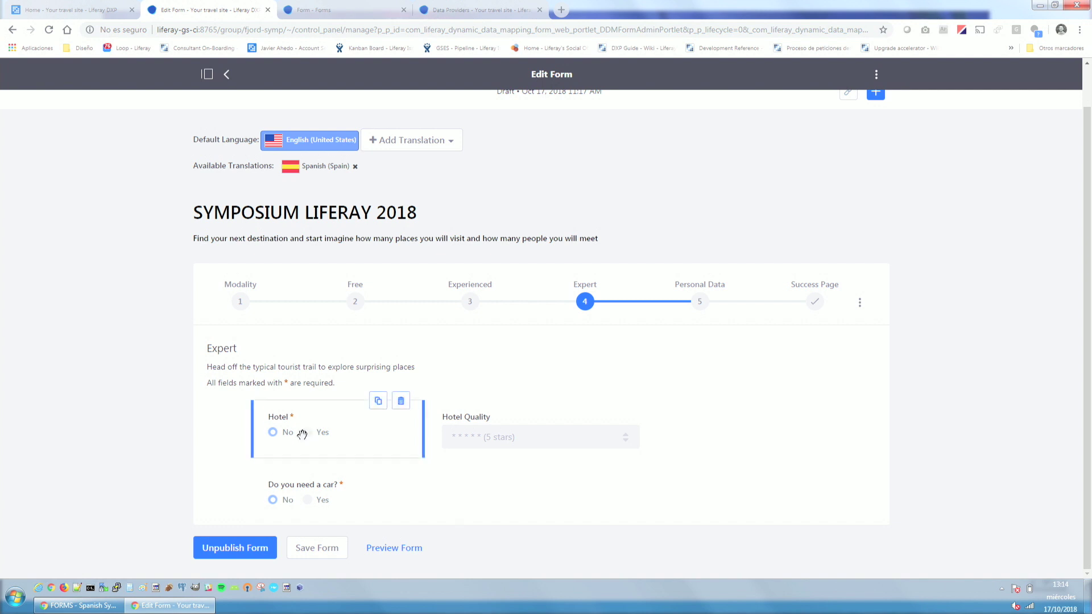
{"action": "left_click", "coordinate": [554, 441]}
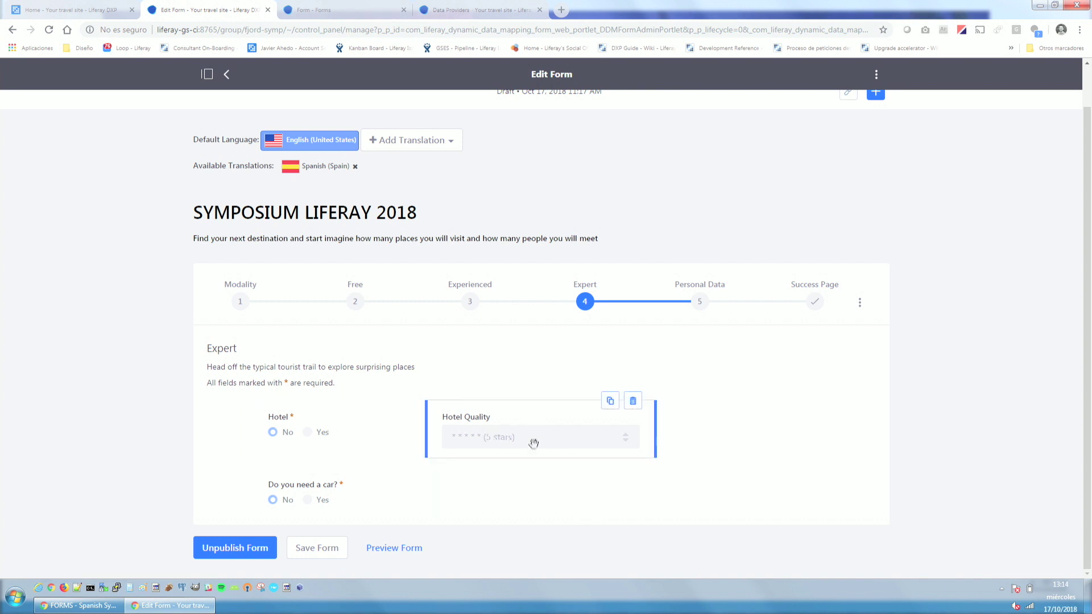
Place the demoSympo2018 element below 'Do you need a car?', then show the Rules list.
{"action": "left_click", "coordinate": [875, 93]}
{"action": "left_click", "coordinate": [901, 139]}
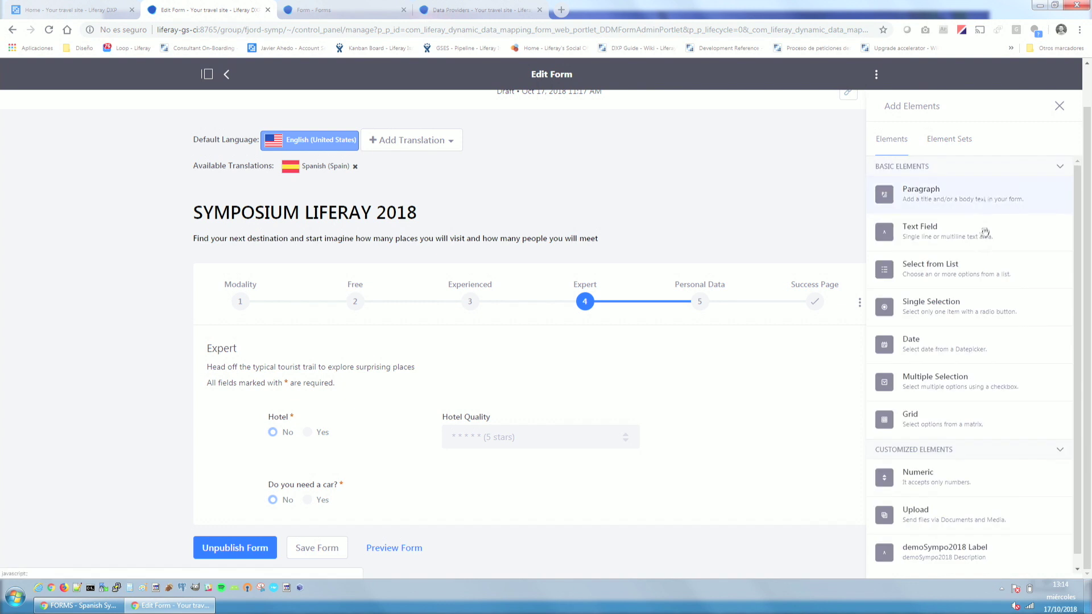
{"action": "scroll", "coordinate": [1002, 425], "scroll_direction": "down", "scroll_amount": 1}
{"action": "left_click_drag", "start_coordinate": [960, 541], "coordinate": [621, 526]}
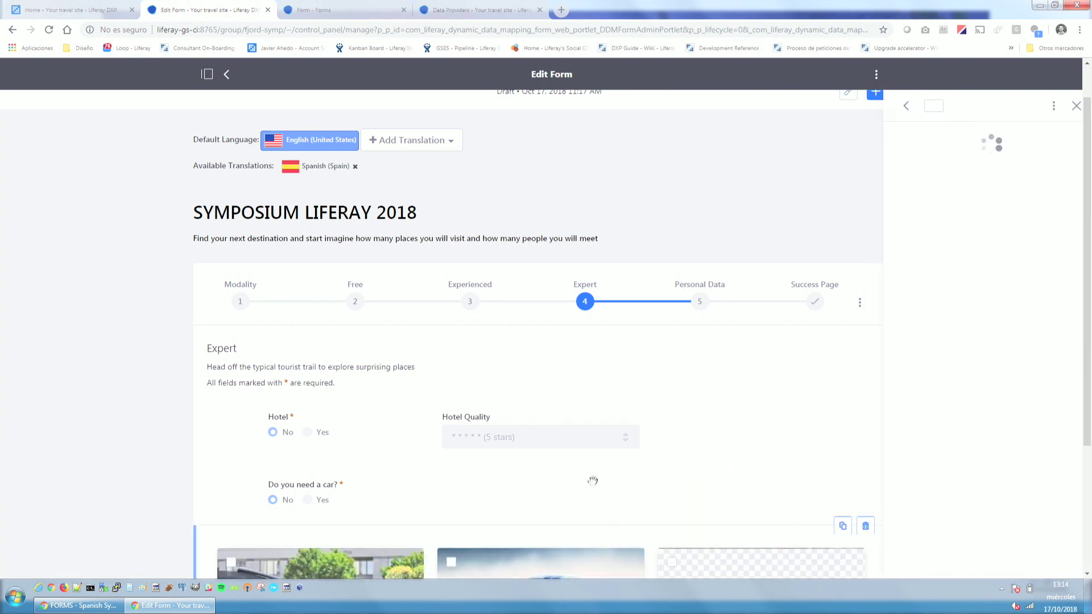
{"action": "scroll", "coordinate": [383, 398], "scroll_direction": "down", "scroll_amount": 3}
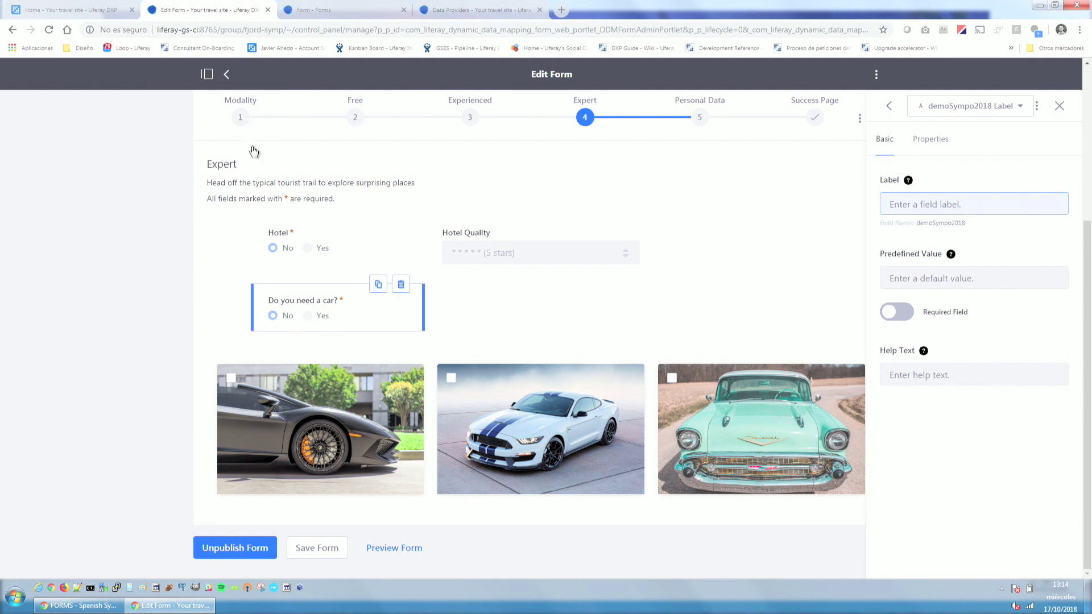
{"action": "scroll", "coordinate": [287, 318], "scroll_direction": "up", "scroll_amount": 4}
{"action": "left_click", "coordinate": [270, 105]}
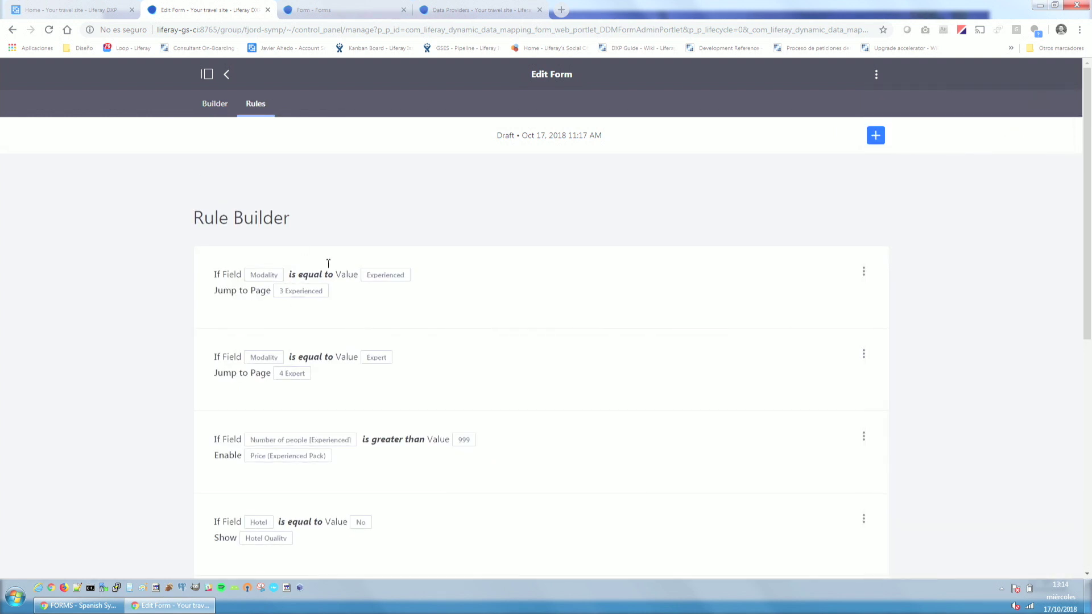
Start a new rule with the condition 'Do you need a car?' is equal to Yes.
{"action": "left_click", "coordinate": [880, 137]}
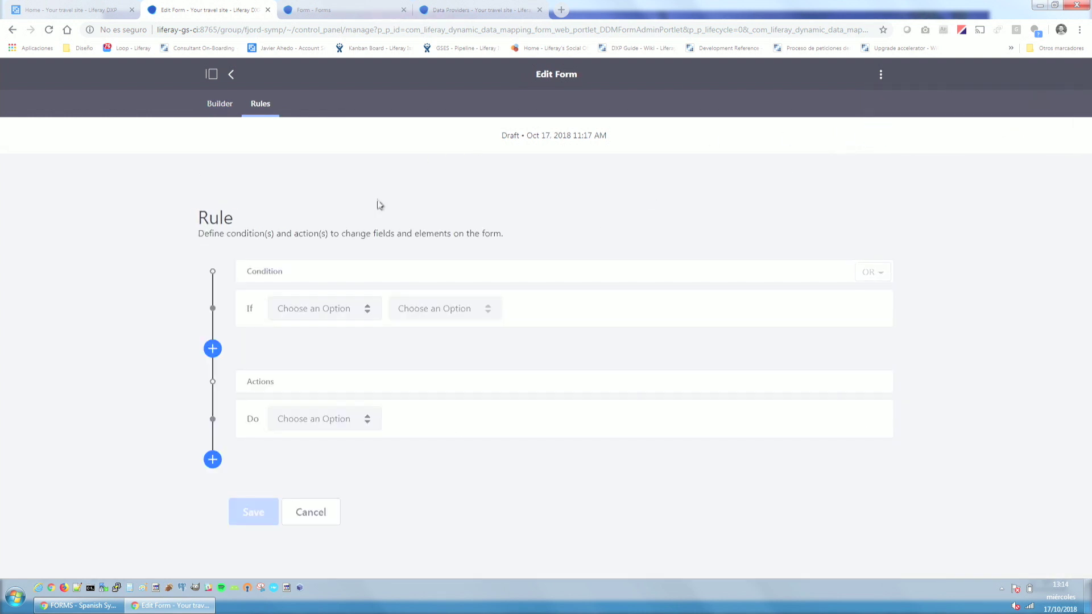
{"action": "left_click", "coordinate": [304, 307]}
{"action": "scroll", "coordinate": [347, 405], "scroll_direction": "down", "scroll_amount": 3}
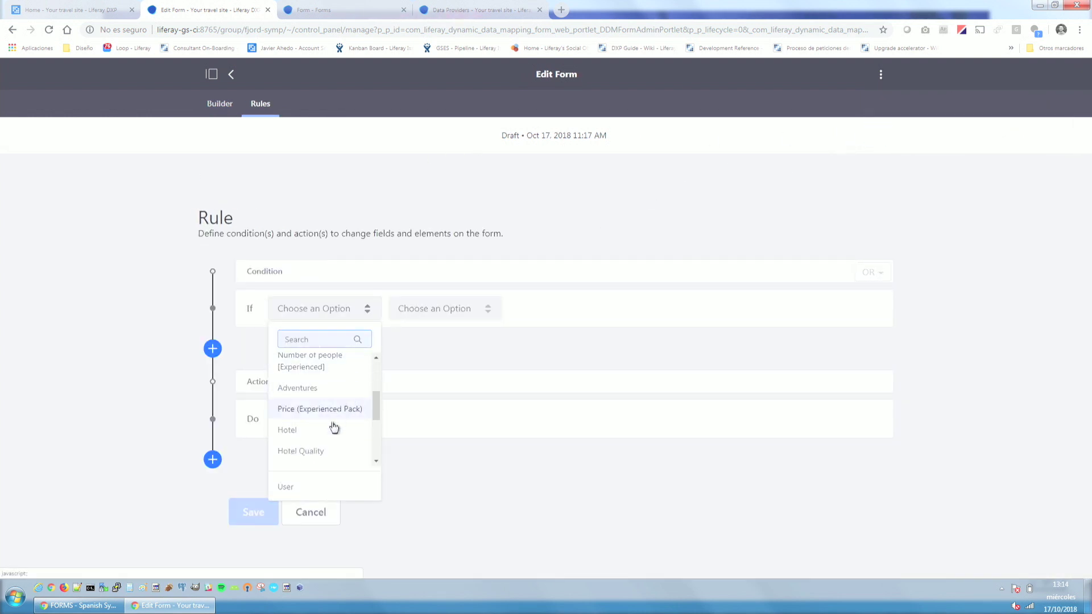
{"action": "scroll", "coordinate": [334, 426], "scroll_direction": "down", "scroll_amount": 2}
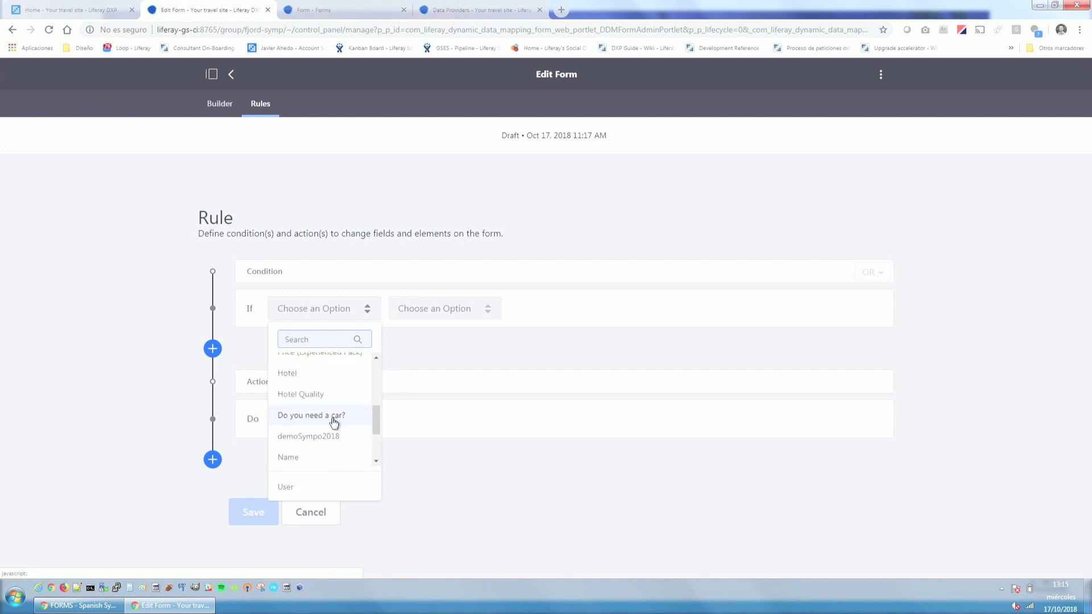
{"action": "left_click", "coordinate": [352, 415]}
{"action": "left_click", "coordinate": [481, 312]}
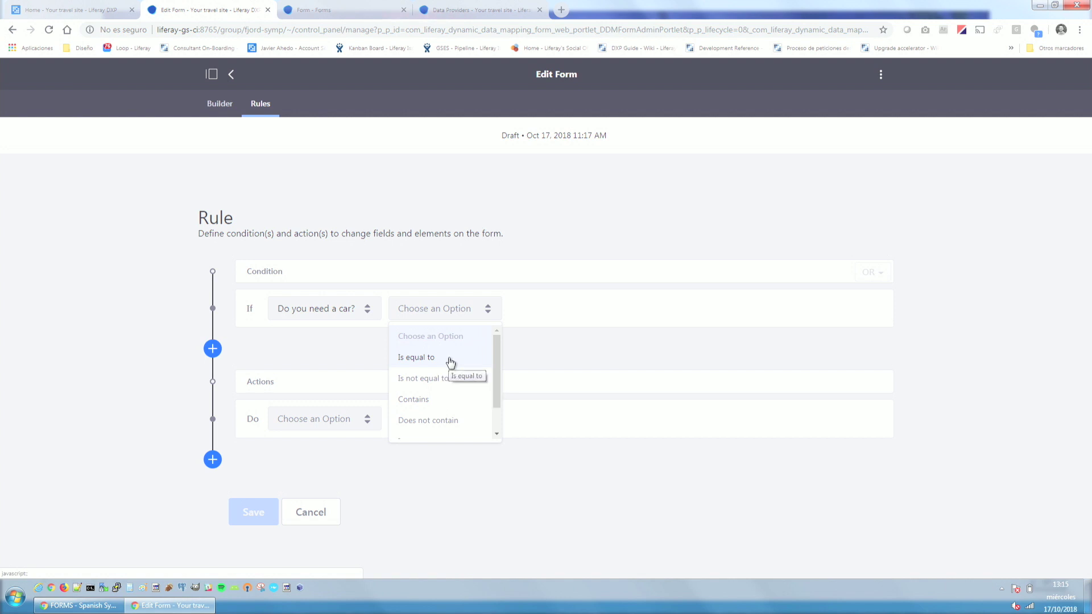
{"action": "left_click", "coordinate": [450, 363]}
{"action": "left_click", "coordinate": [563, 309]}
{"action": "left_click", "coordinate": [529, 357]}
{"action": "left_click", "coordinate": [691, 308]}
{"action": "left_click", "coordinate": [660, 380]}
Set the rule's action to Show demoSympo2018 and save the rule.
{"action": "left_click", "coordinate": [344, 418]}
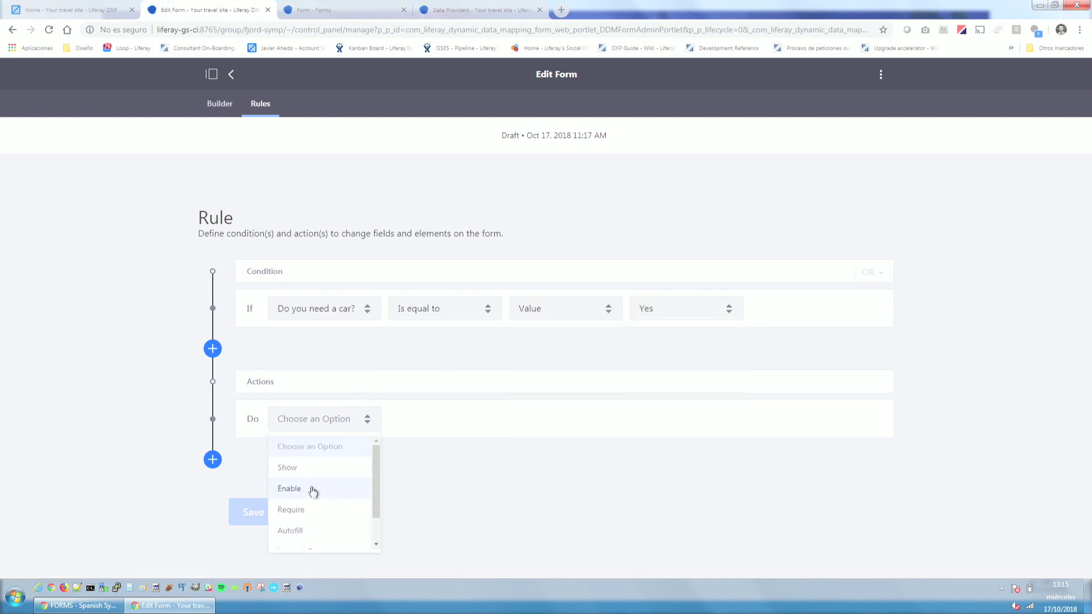
{"action": "left_click", "coordinate": [283, 469]}
{"action": "left_click", "coordinate": [462, 428]}
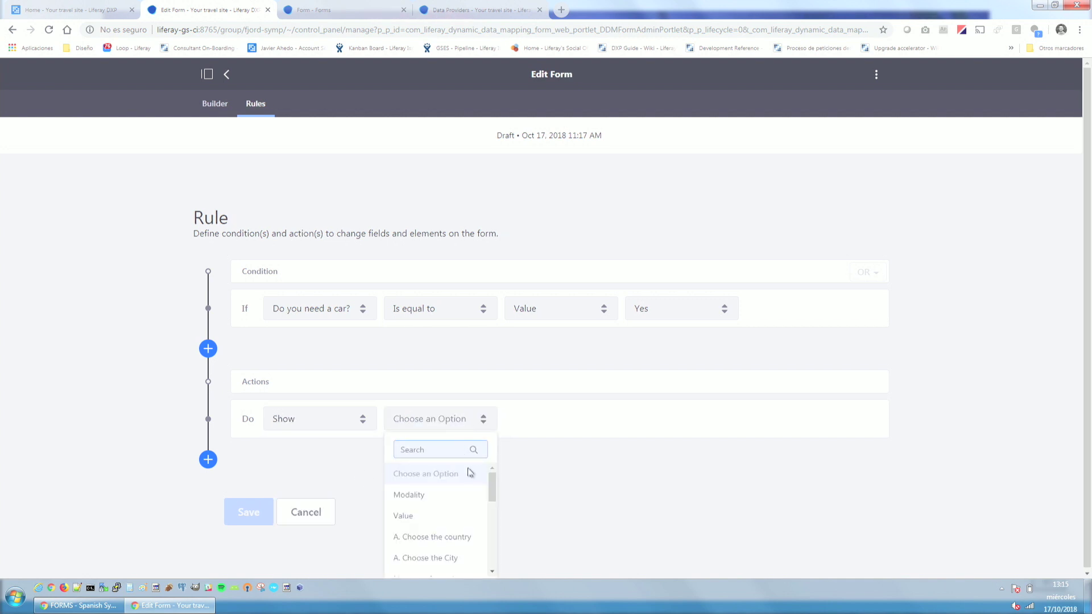
{"action": "scroll", "coordinate": [447, 521], "scroll_direction": "down", "scroll_amount": 3}
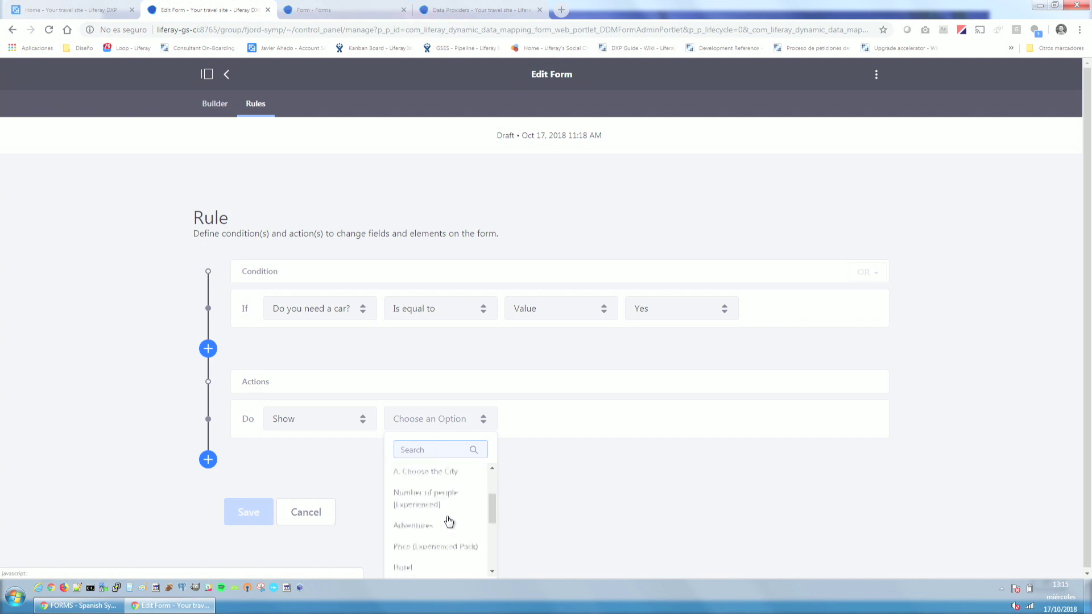
{"action": "scroll", "coordinate": [448, 521], "scroll_direction": "down", "scroll_amount": 5}
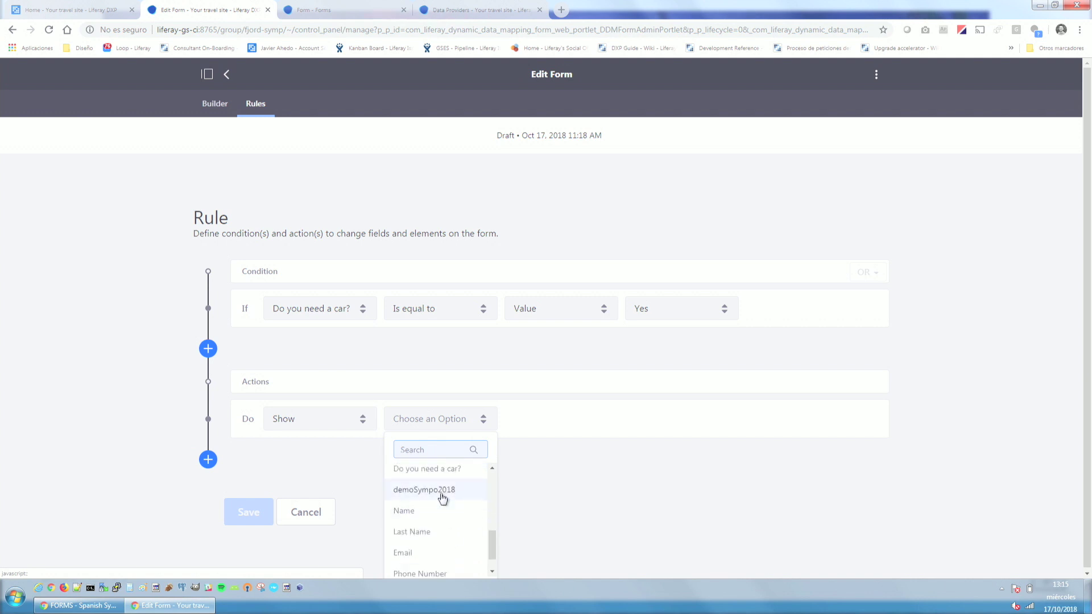
{"action": "left_click", "coordinate": [442, 496]}
{"action": "left_click", "coordinate": [255, 514]}
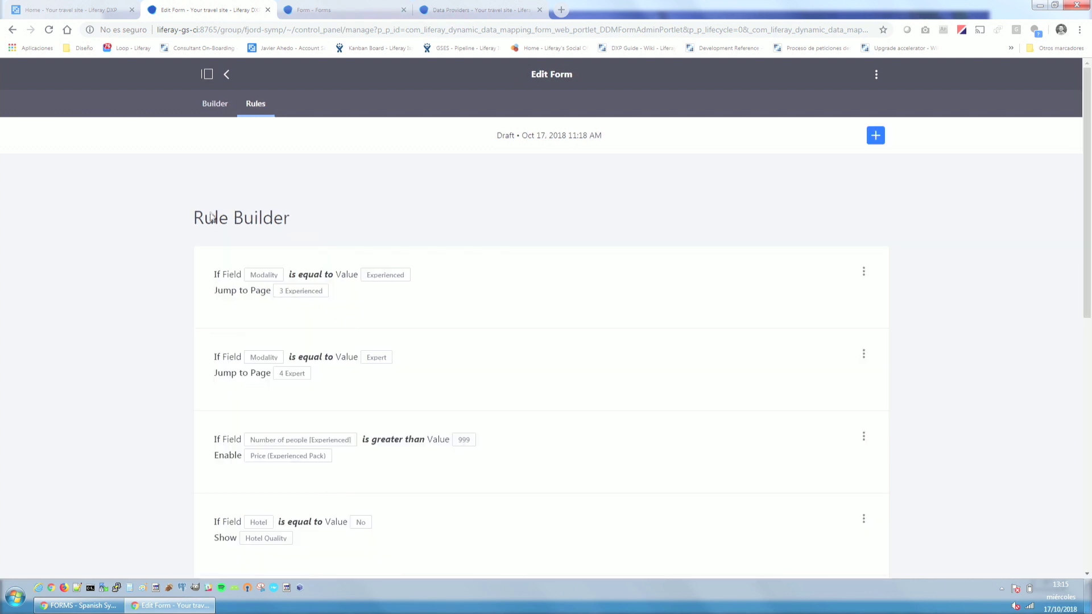
Back in the Builder, save the form.
{"action": "left_click", "coordinate": [214, 104]}
{"action": "scroll", "coordinate": [322, 404], "scroll_direction": "down", "scroll_amount": 4}
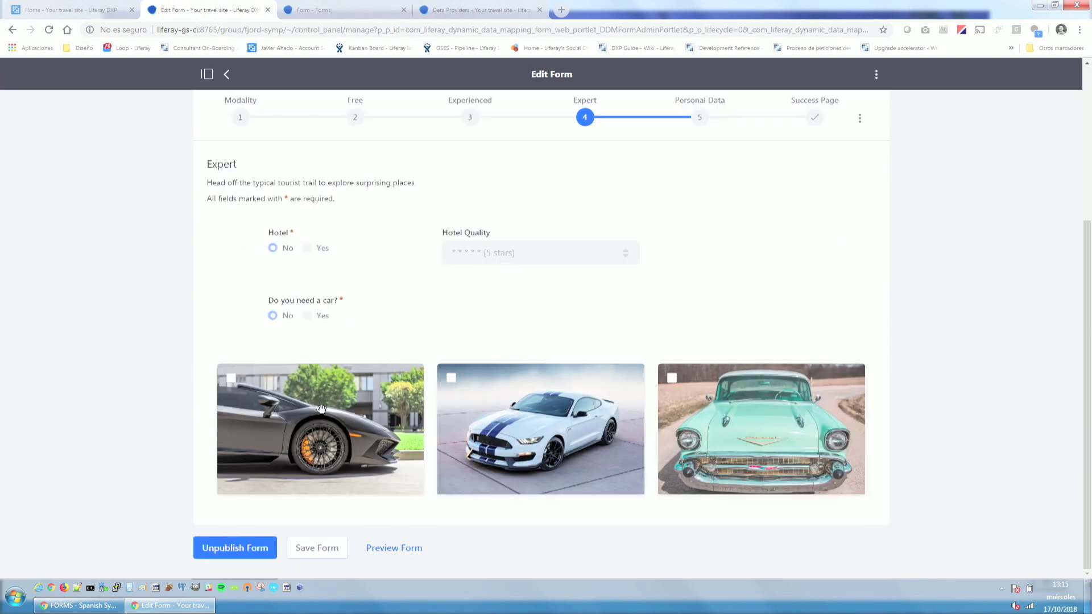
{"action": "left_click", "coordinate": [315, 547]}
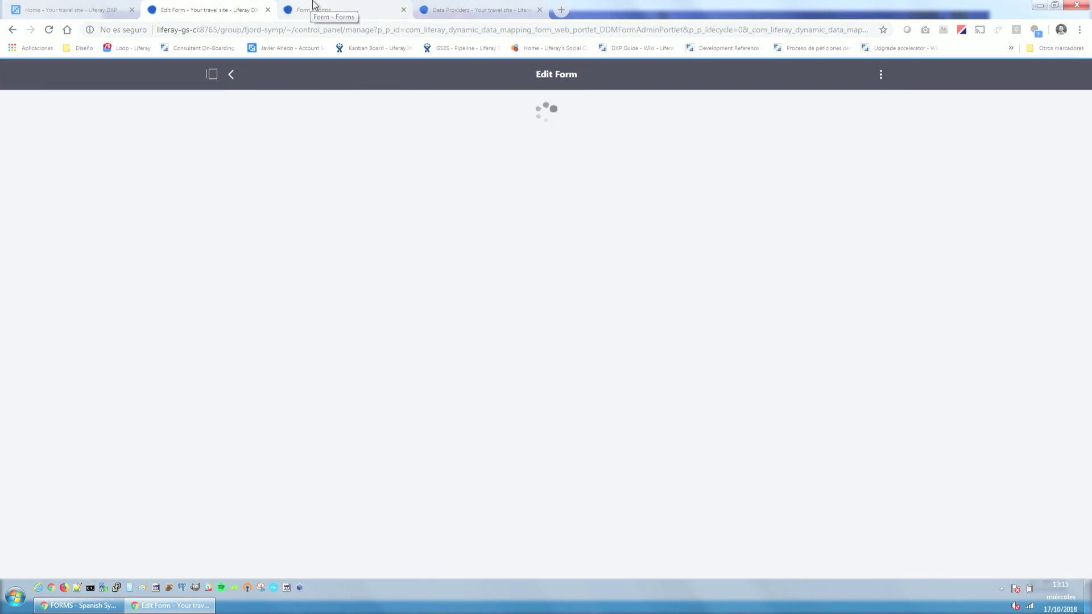
Reload the form preview, choose Expert, leave Hotel at No and answer Yes to needing a car.
{"action": "left_click", "coordinate": [345, 8]}
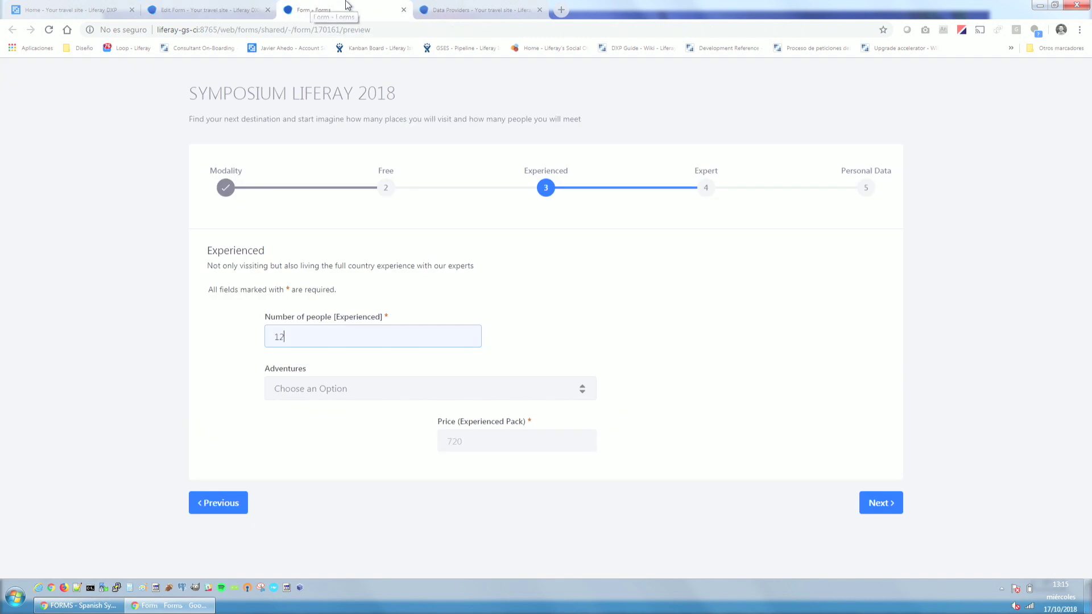
{"action": "key", "text": "F5"}
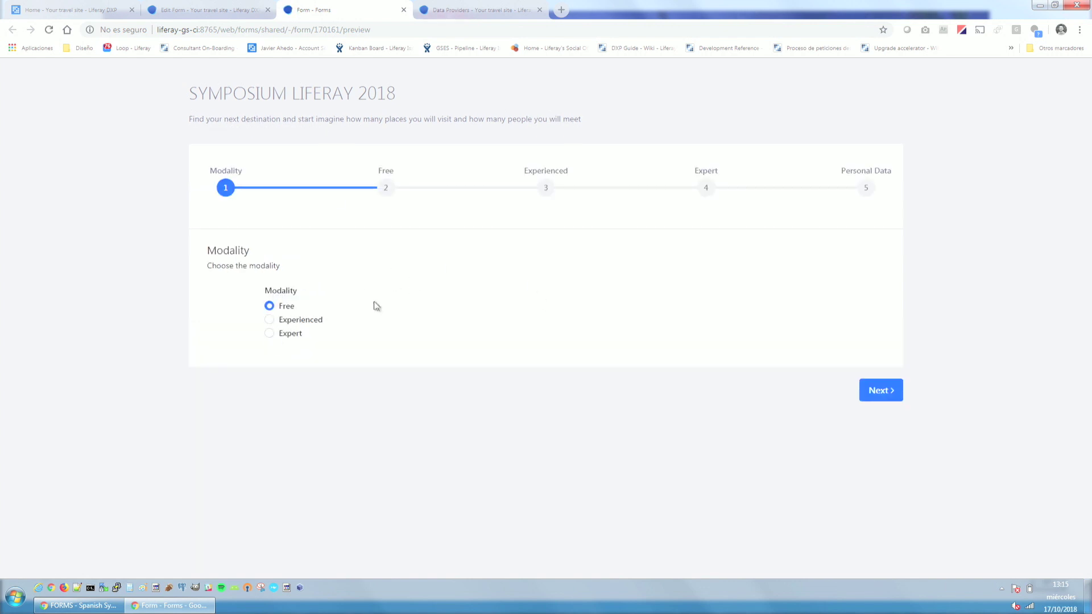
{"action": "left_click", "coordinate": [269, 335]}
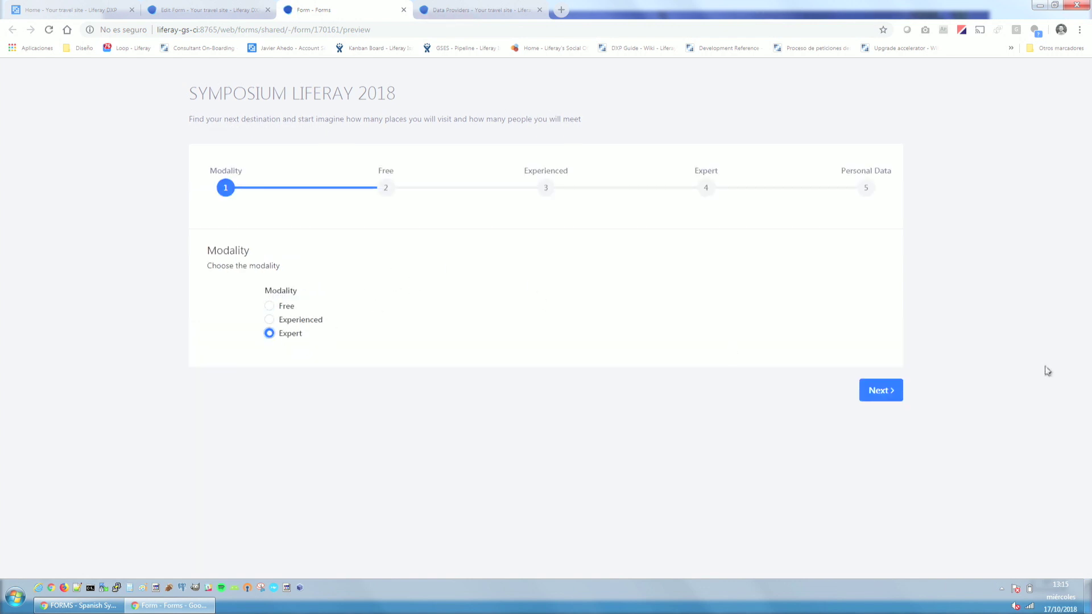
{"action": "left_click", "coordinate": [877, 393]}
{"action": "left_click", "coordinate": [303, 334]}
{"action": "left_click", "coordinate": [269, 334]}
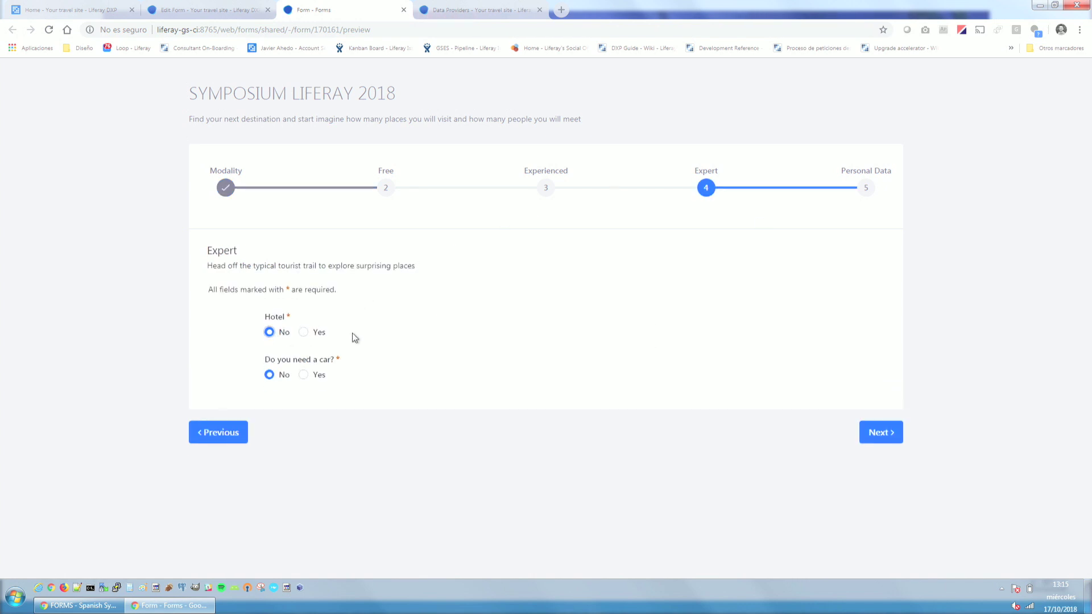
{"action": "left_click", "coordinate": [310, 376]}
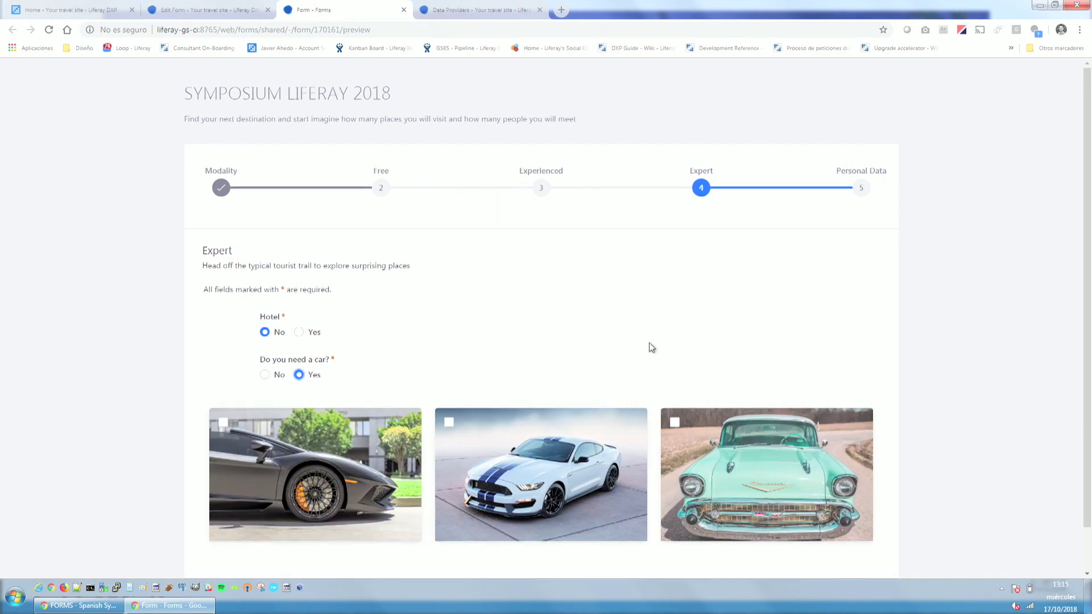
Check the three revealed car images, then return to the slide deck and advance.
{"action": "scroll", "coordinate": [650, 343], "scroll_direction": "down", "scroll_amount": 1}
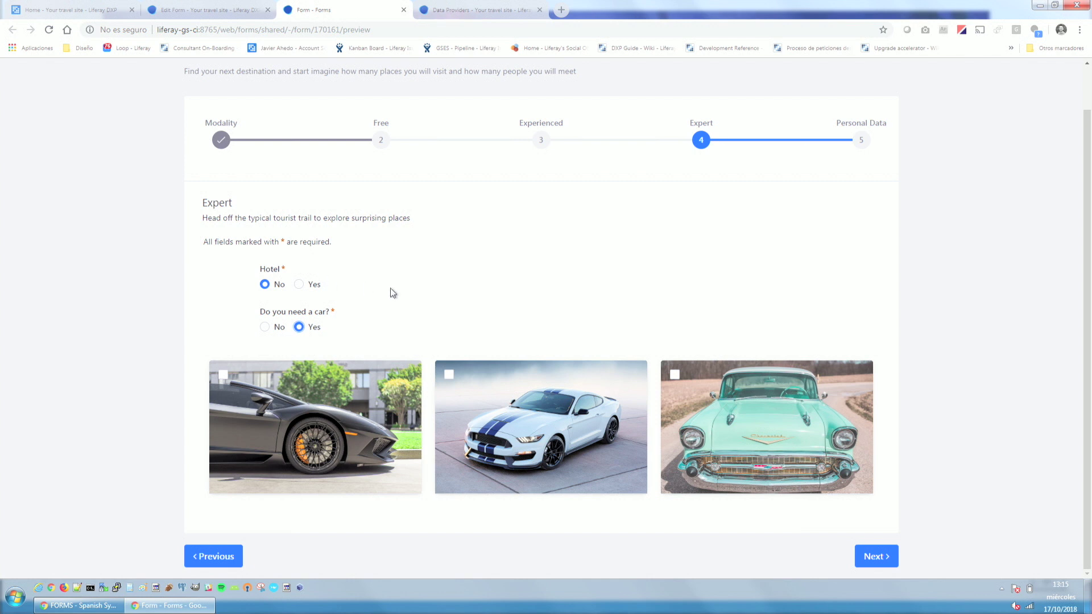
{"action": "scroll", "coordinate": [390, 293], "scroll_direction": "up", "scroll_amount": 1}
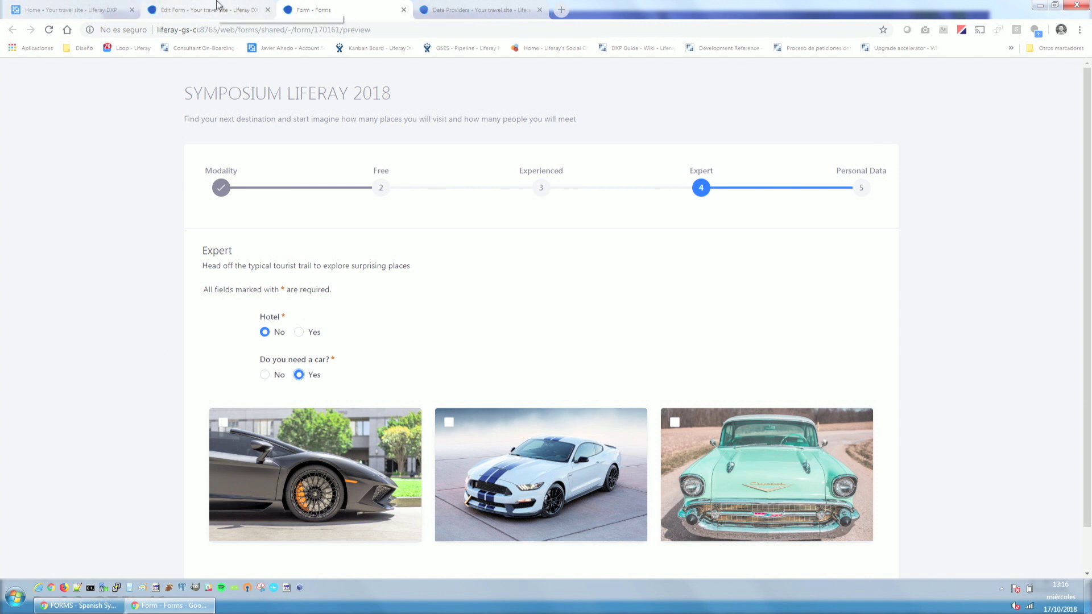
{"action": "key", "text": "alt+Tab"}
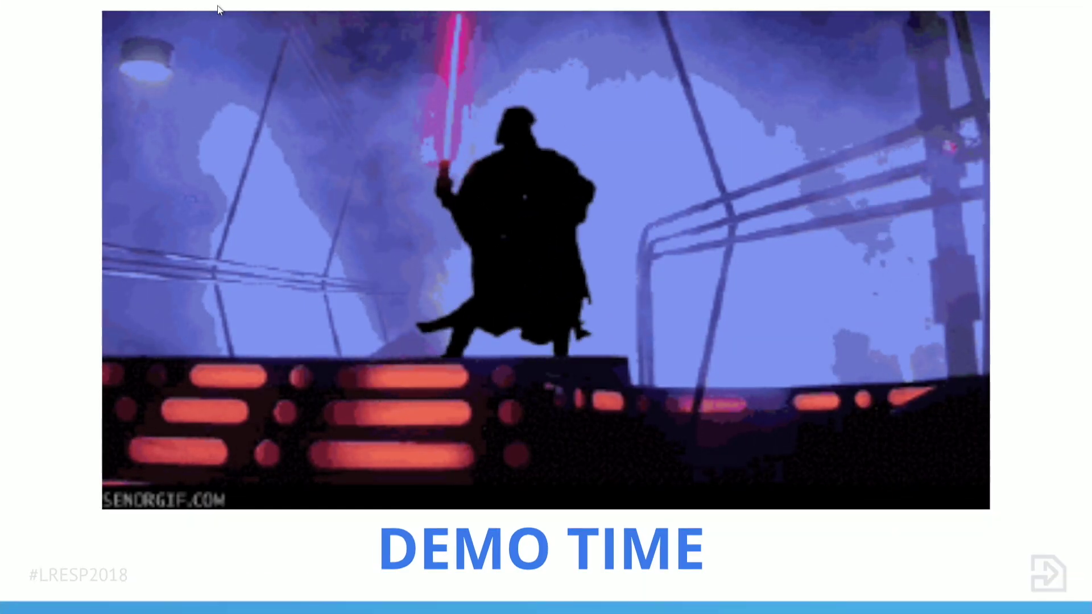
{"action": "key", "text": "Right"}
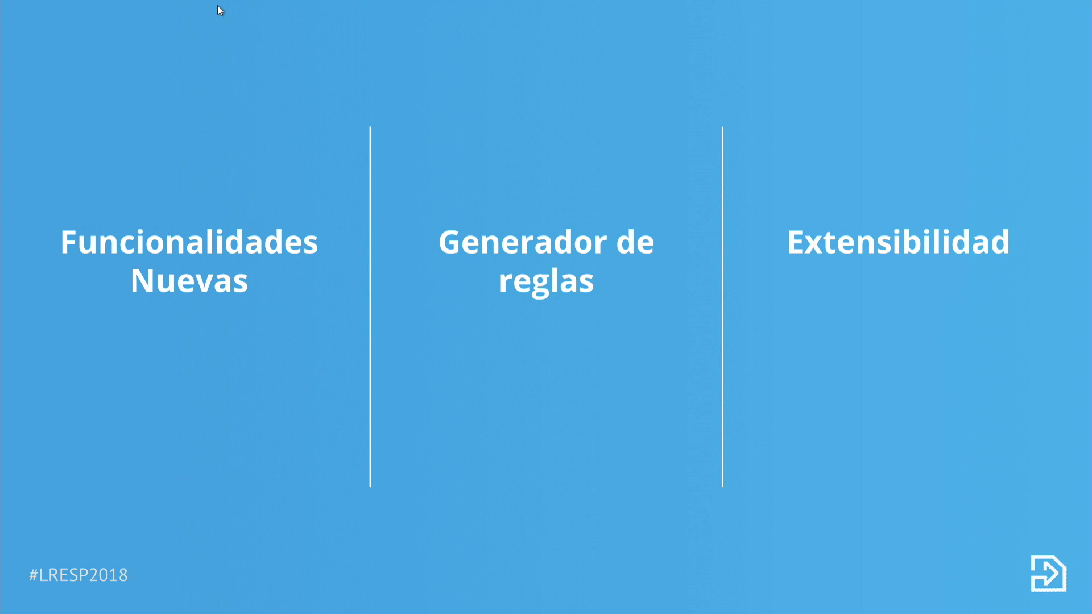